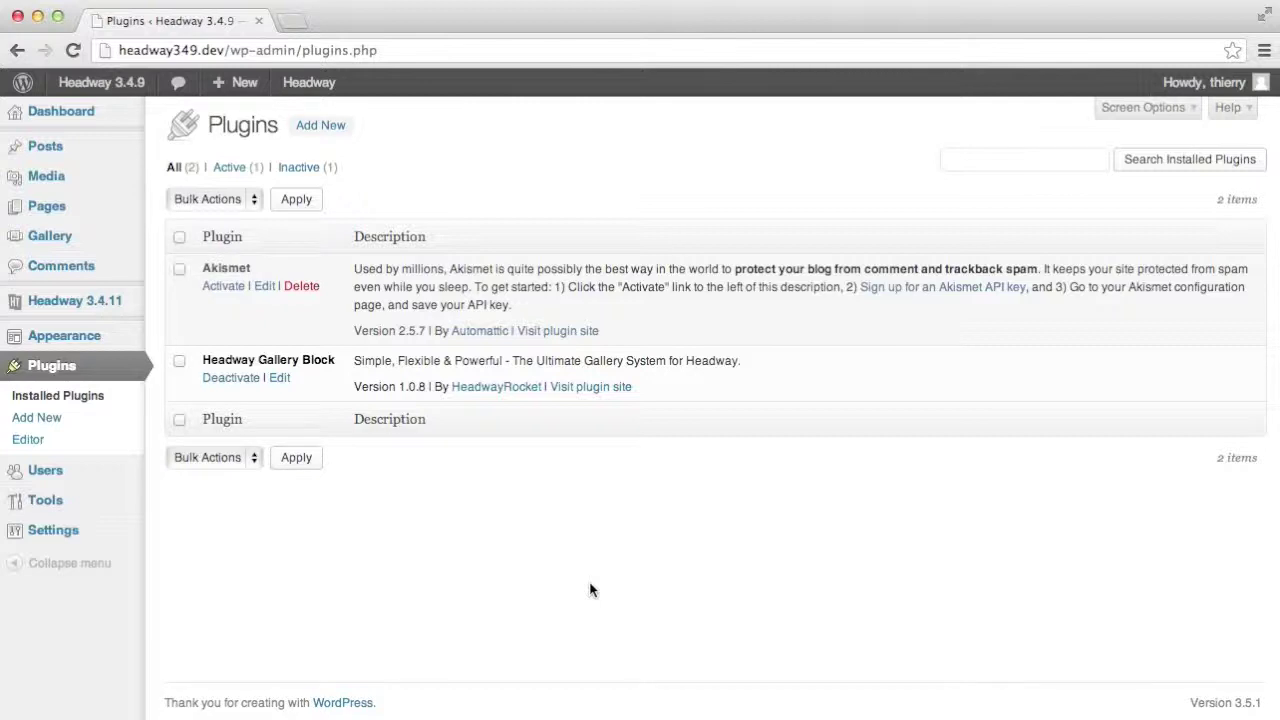
Open the Gallery > All Albums list in the WordPress admin.
{"action": "left_click", "coordinate": [48, 235]}
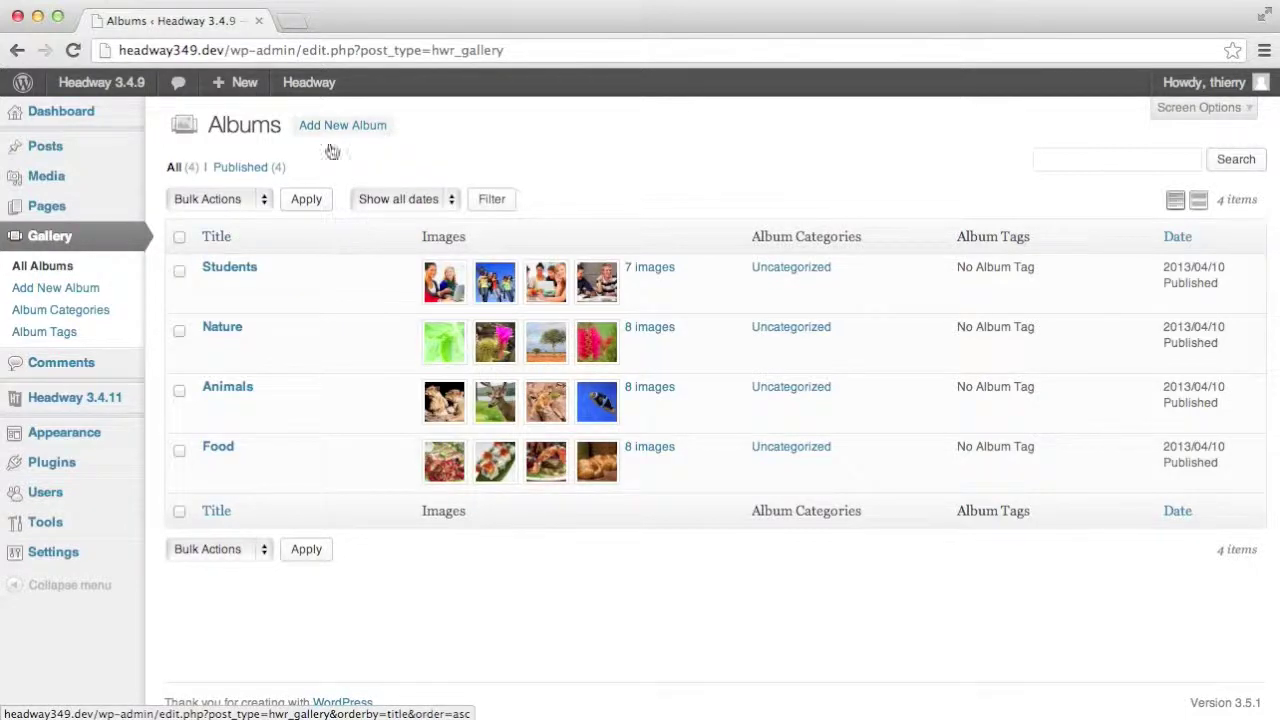
Visit the live site, open the Students album, view the Portrait Of A Study Group photo, and go back.
{"action": "left_click", "coordinate": [108, 114]}
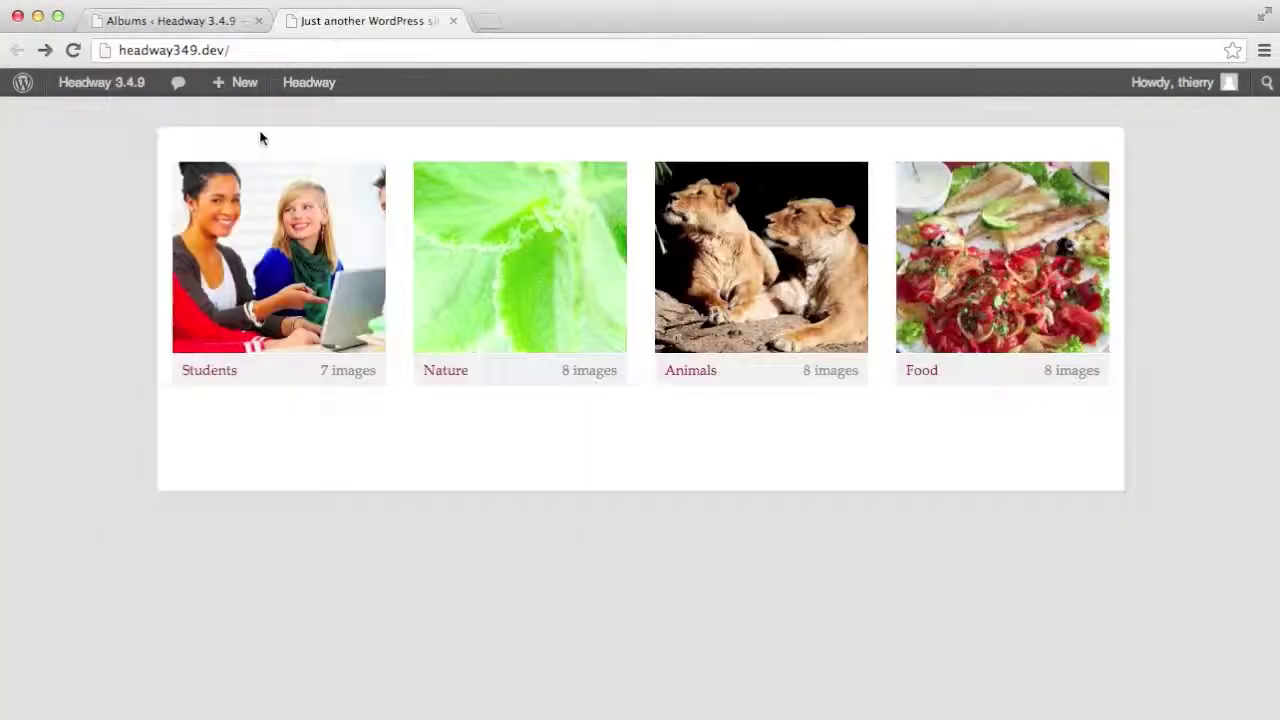
{"action": "left_click", "coordinate": [295, 205]}
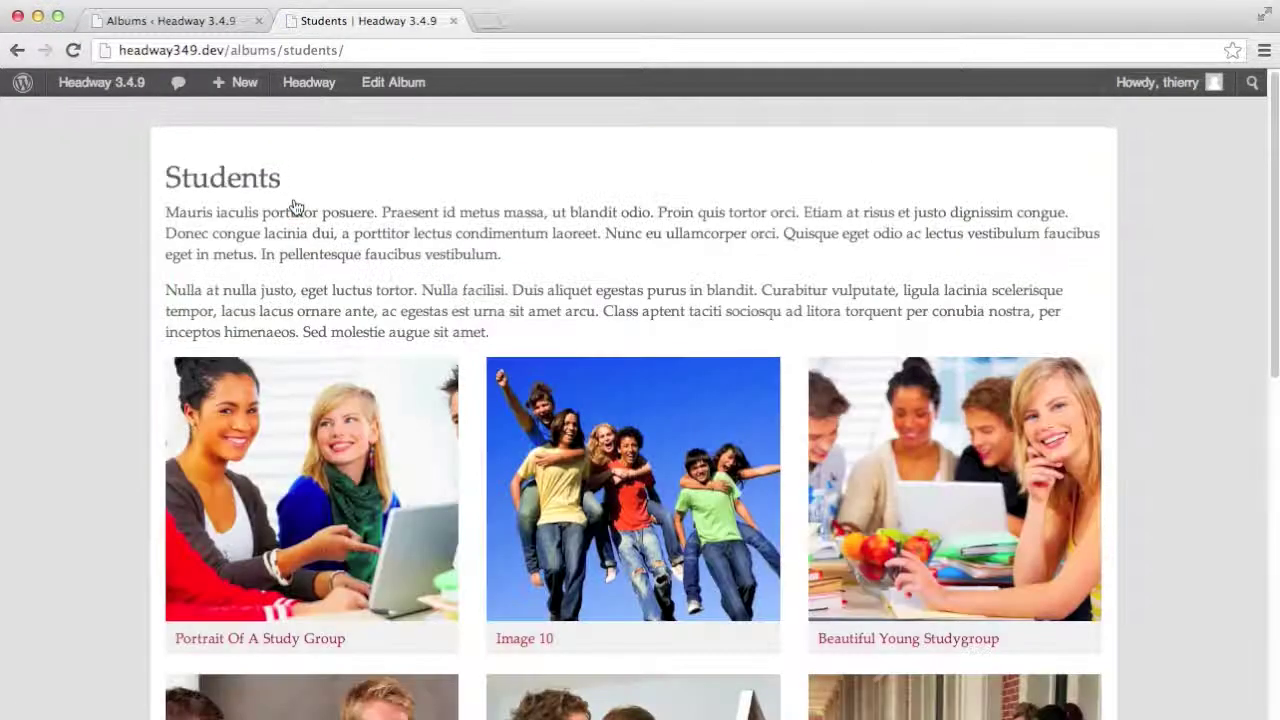
{"action": "scroll", "coordinate": [300, 260], "scroll_direction": "down", "scroll_amount": 1}
{"action": "left_click", "coordinate": [332, 410]}
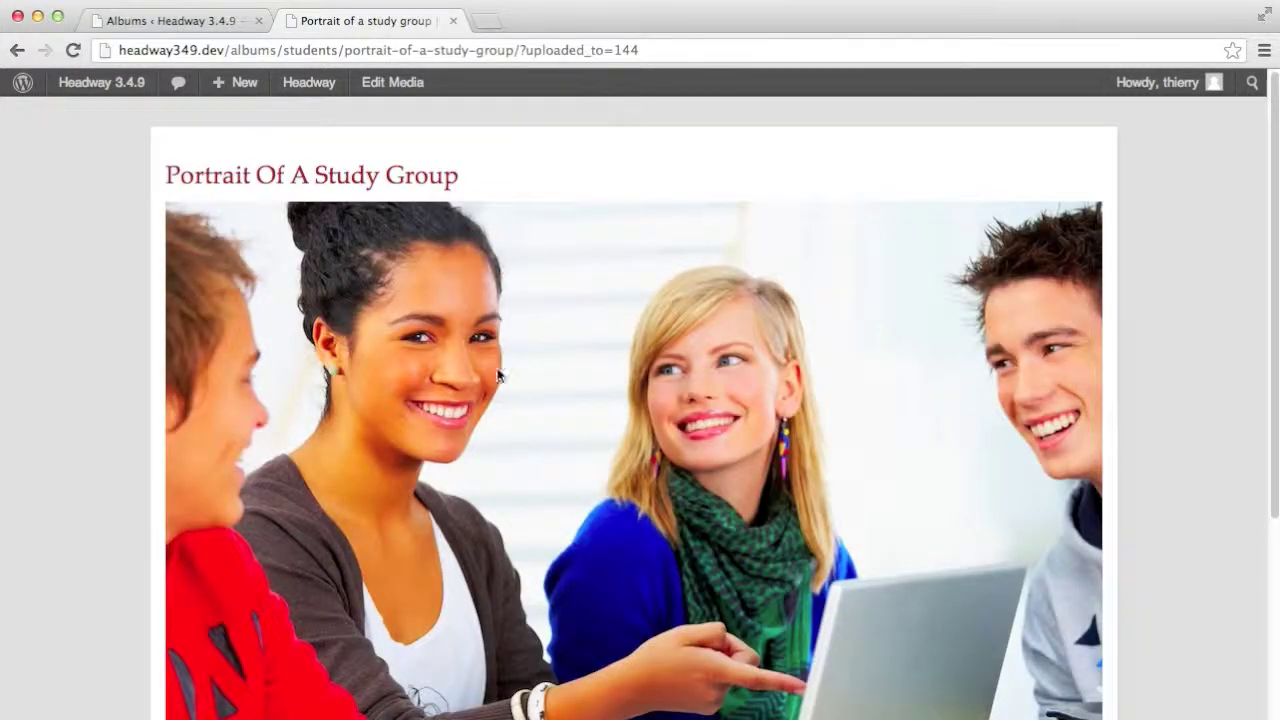
{"action": "left_click", "coordinate": [17, 50]}
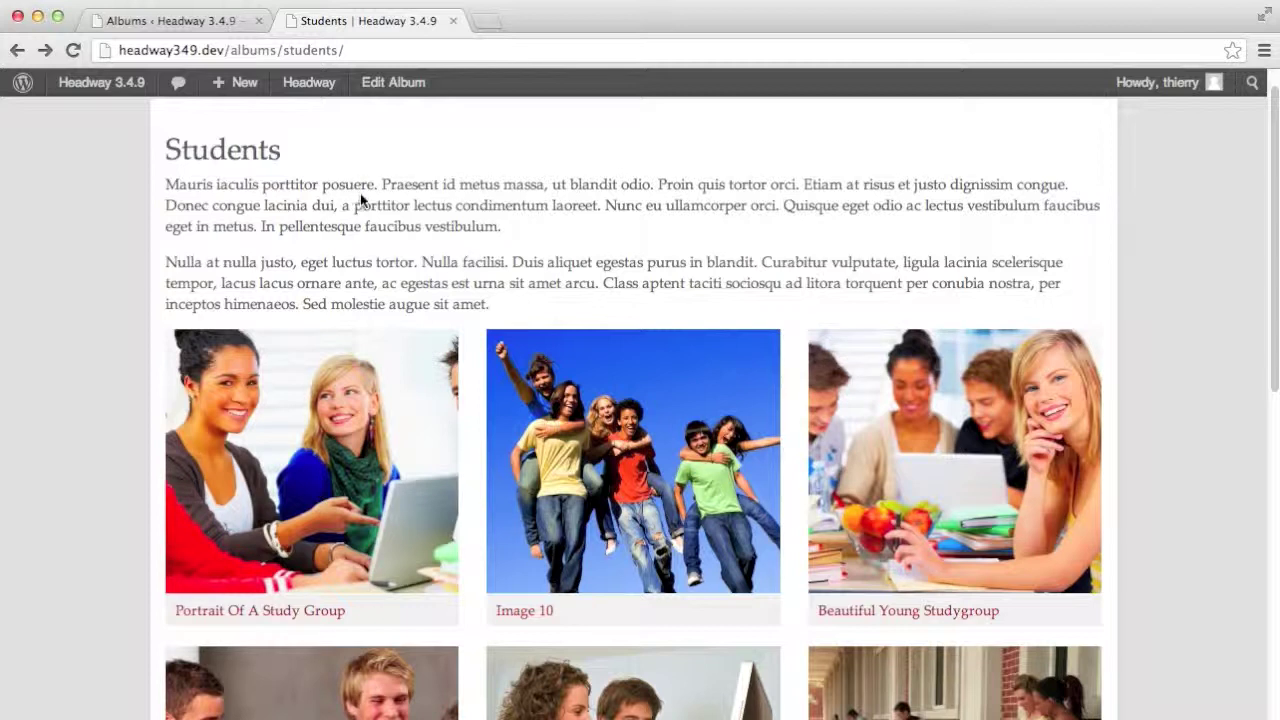
Edit the Album layout in Visual Editor Grid mode and open its Gallery block settings.
{"action": "mouse_move", "coordinate": [314, 88]}
{"action": "mouse_move", "coordinate": [337, 117]}
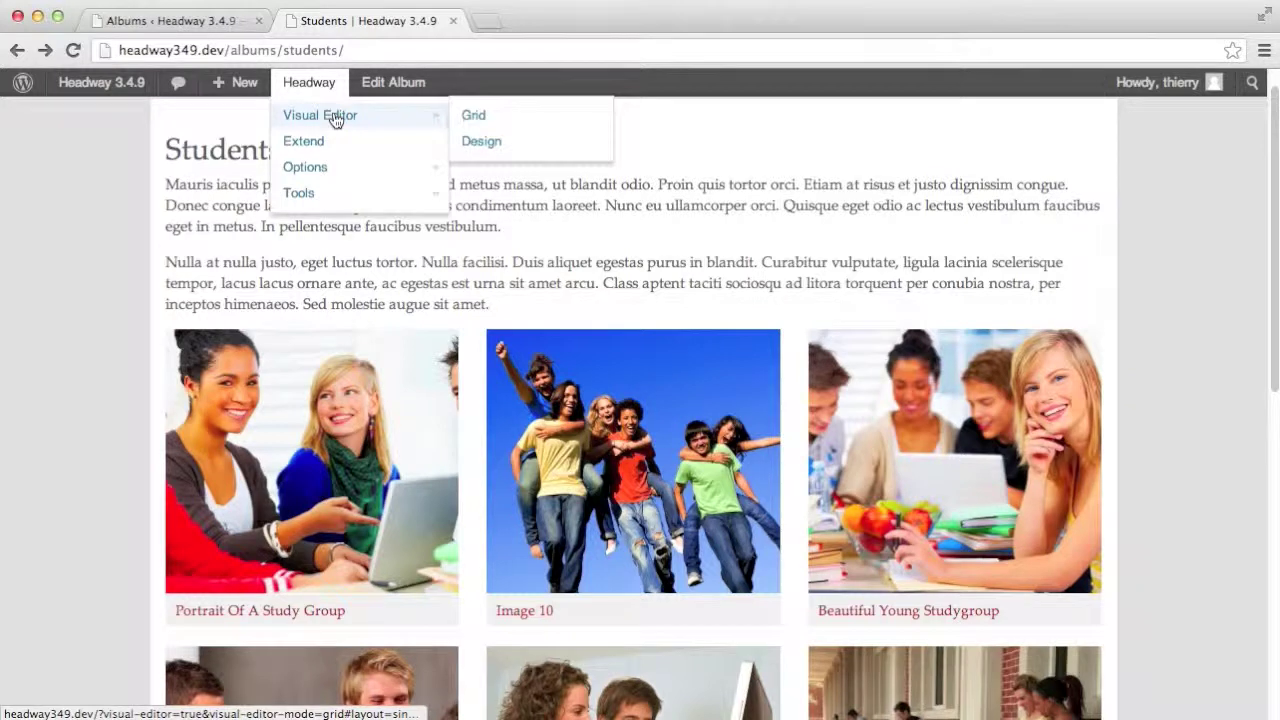
{"action": "left_click", "coordinate": [476, 117]}
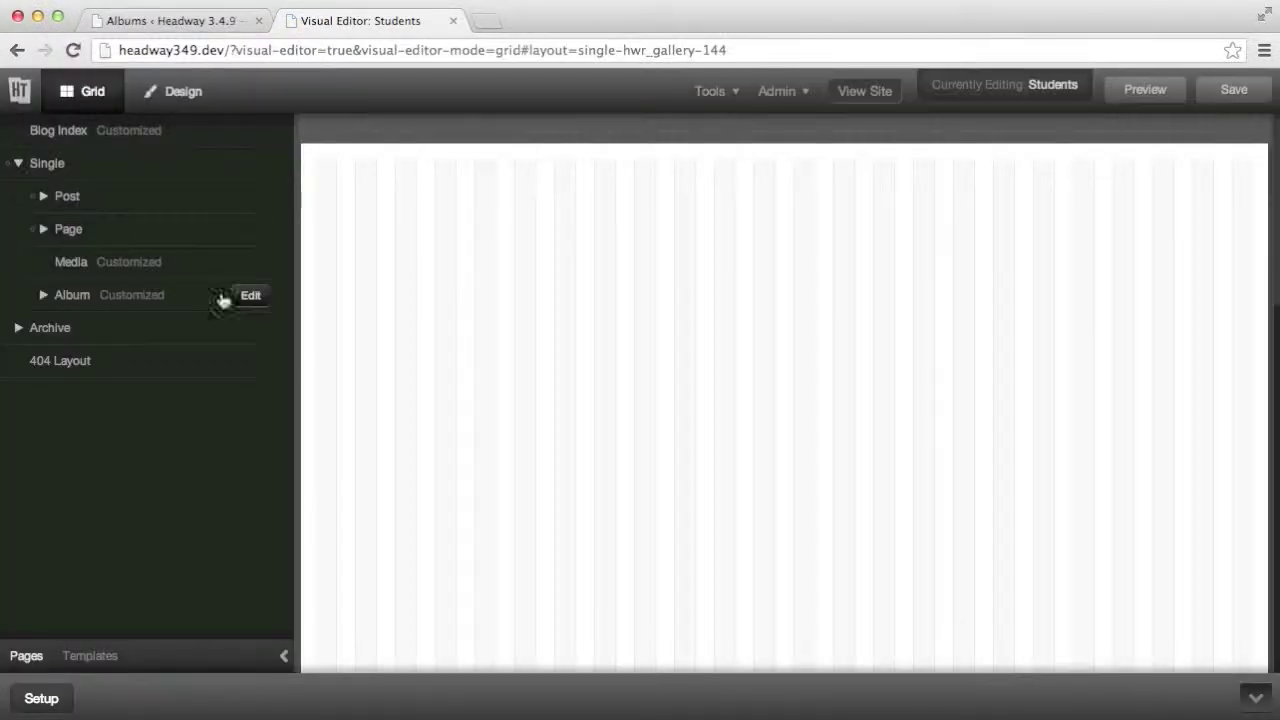
{"action": "left_click", "coordinate": [251, 297]}
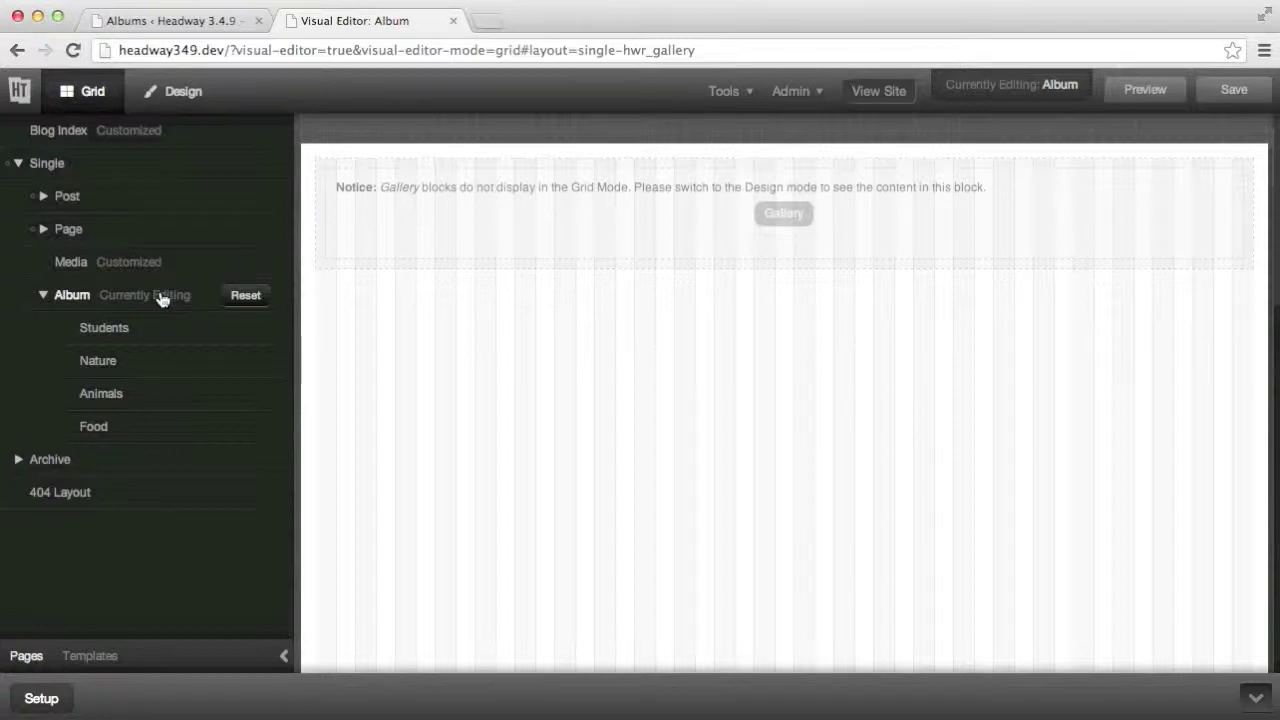
{"action": "double_click", "coordinate": [417, 207]}
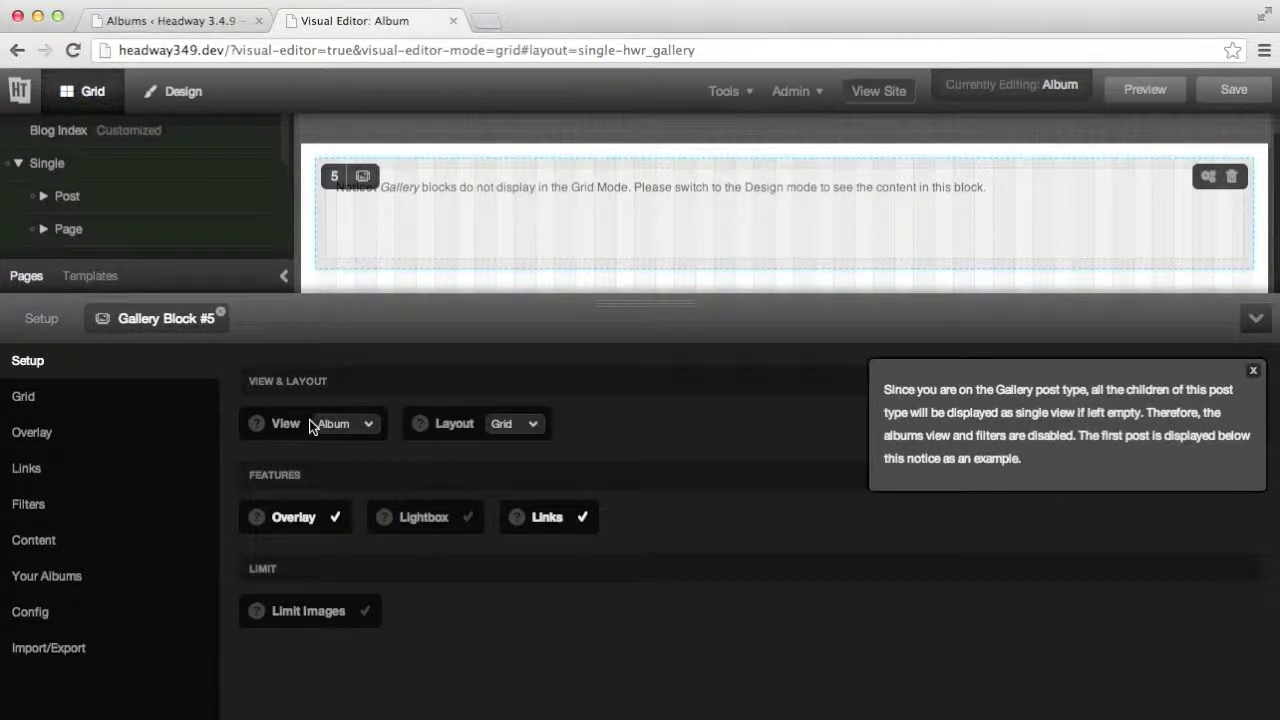
Set the Gallery block's Layout to Slider and bring up the Slider settings.
{"action": "left_click", "coordinate": [505, 423]}
{"action": "left_click", "coordinate": [514, 436]}
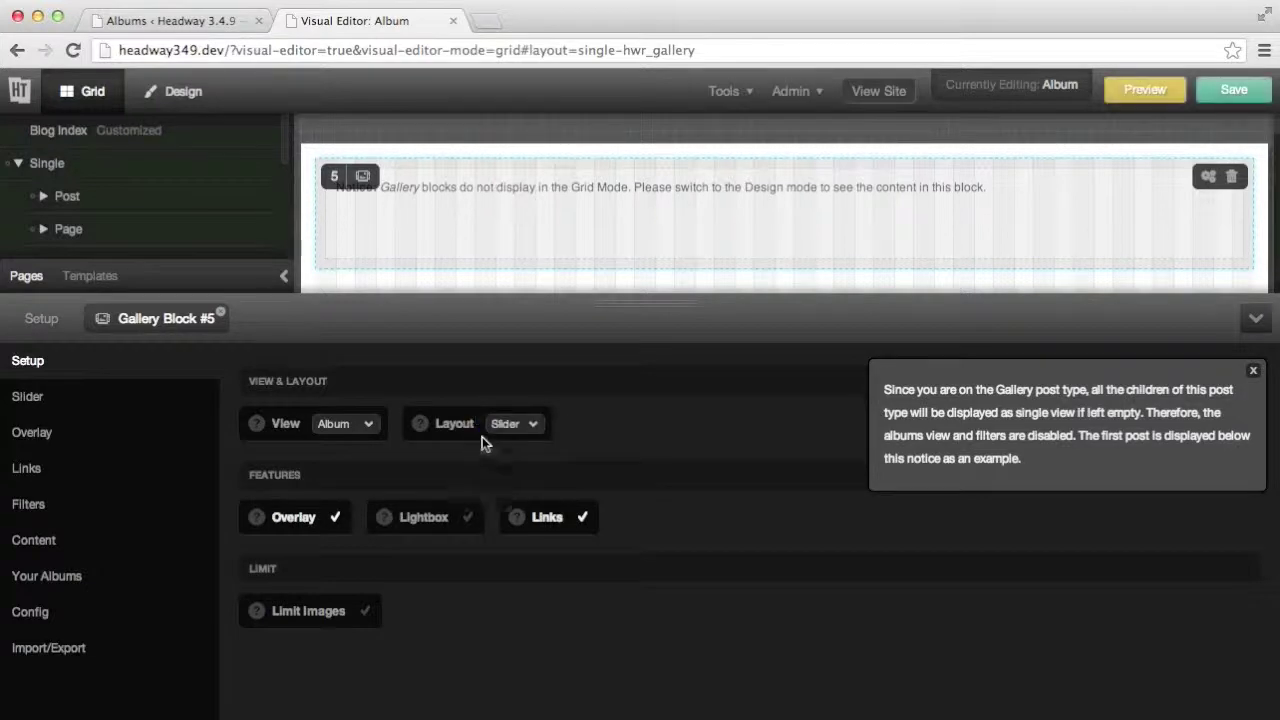
{"action": "left_click", "coordinate": [42, 403]}
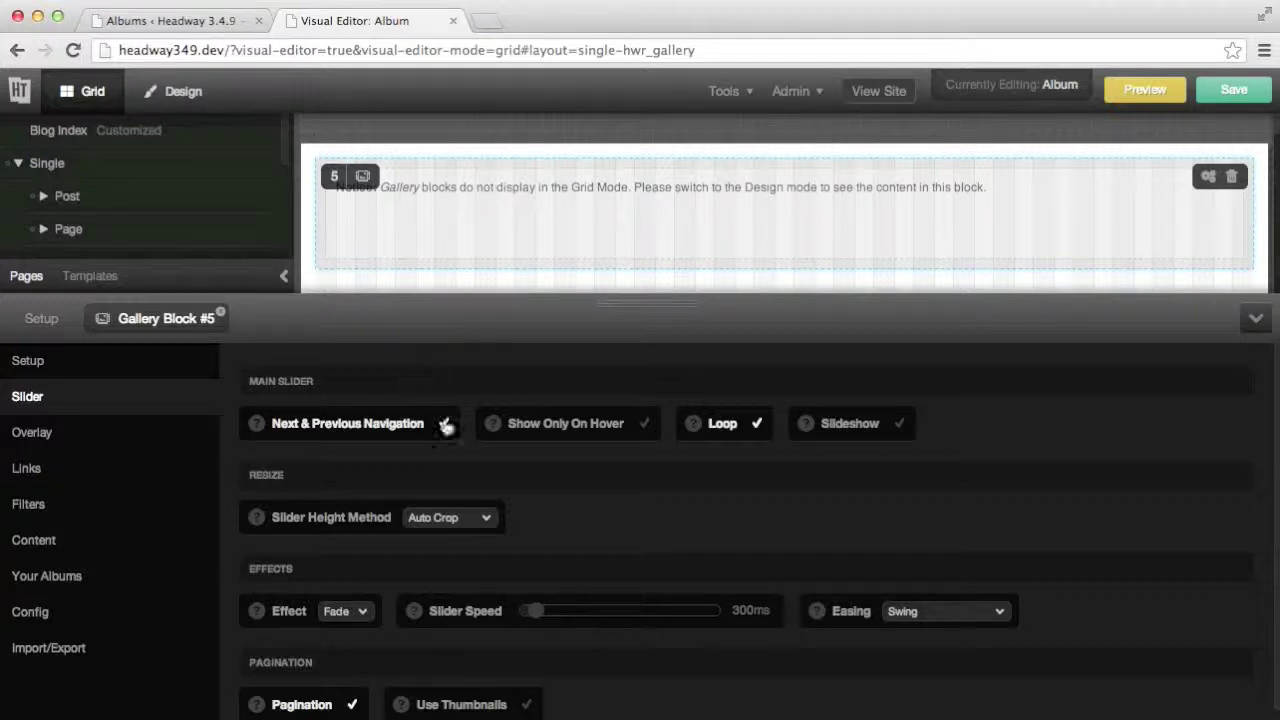
{"action": "left_click", "coordinate": [550, 436]}
{"action": "left_click", "coordinate": [556, 433]}
{"action": "left_click", "coordinate": [858, 424]}
{"action": "left_click", "coordinate": [858, 424]}
{"action": "left_click", "coordinate": [862, 424]}
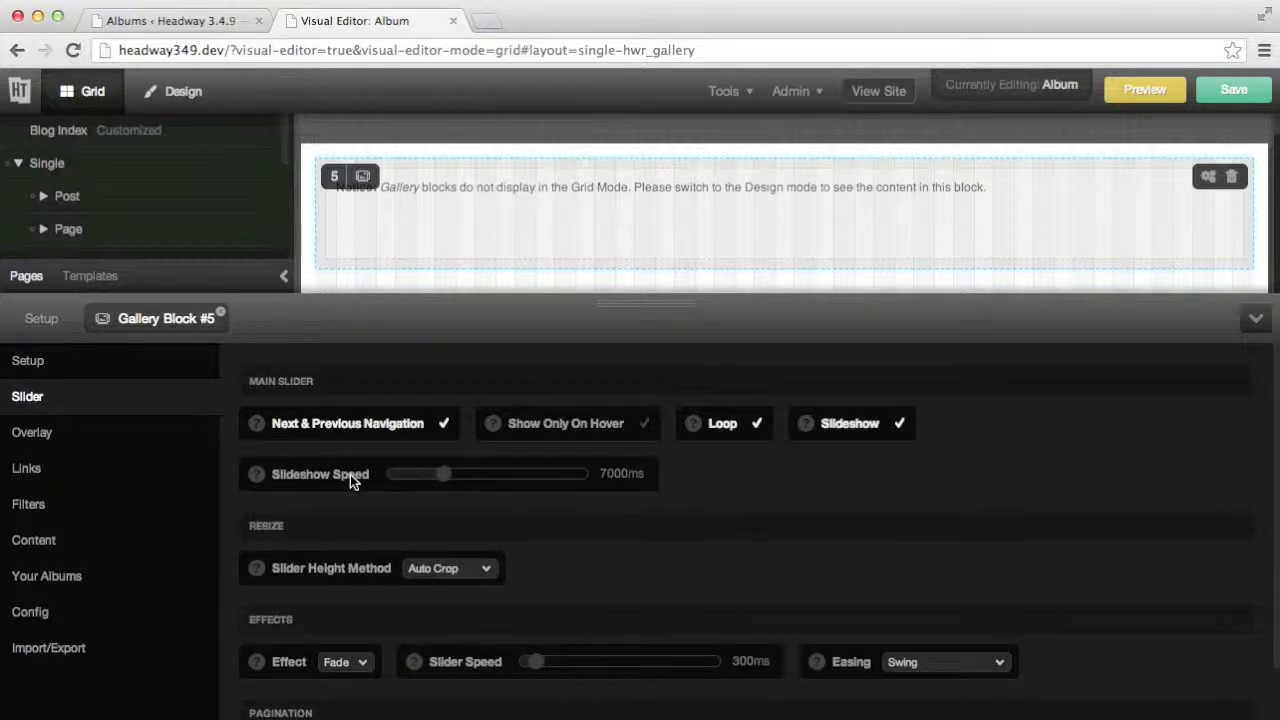
Turn the slideshow off and set Slider Height Method to Animate after trying Manual Crop.
{"action": "left_click", "coordinate": [880, 424]}
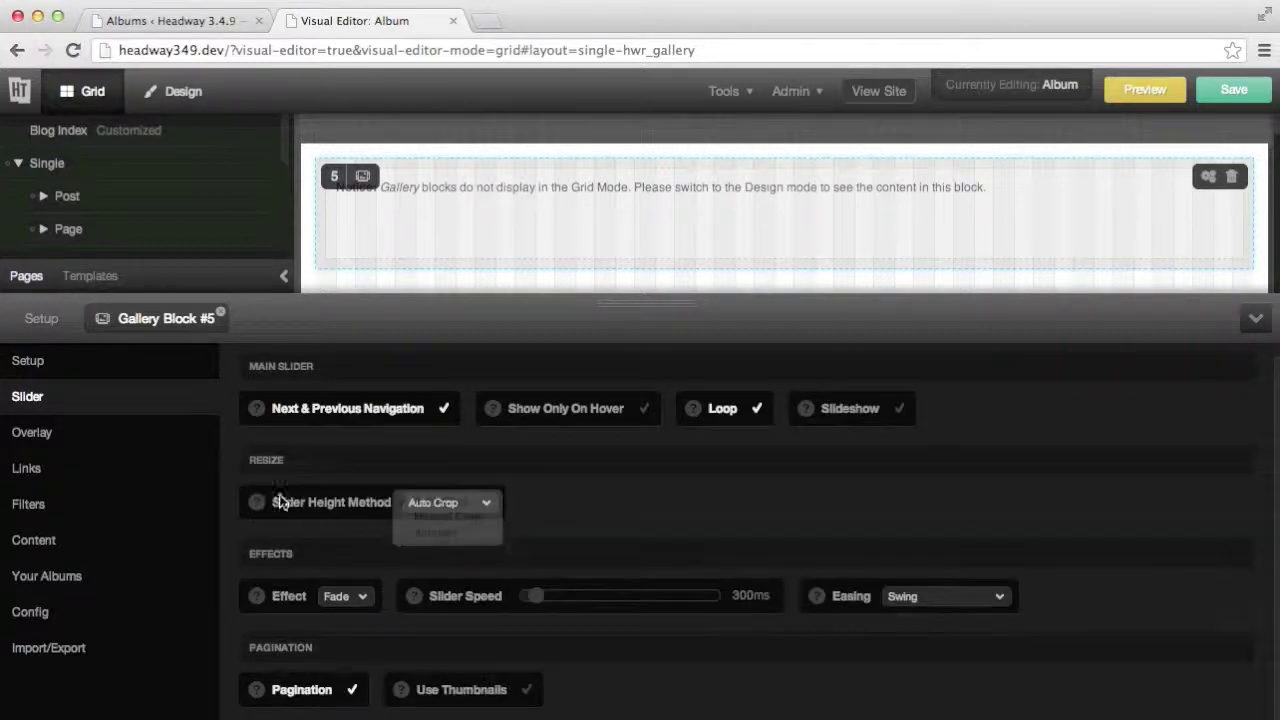
{"action": "left_click", "coordinate": [457, 502]}
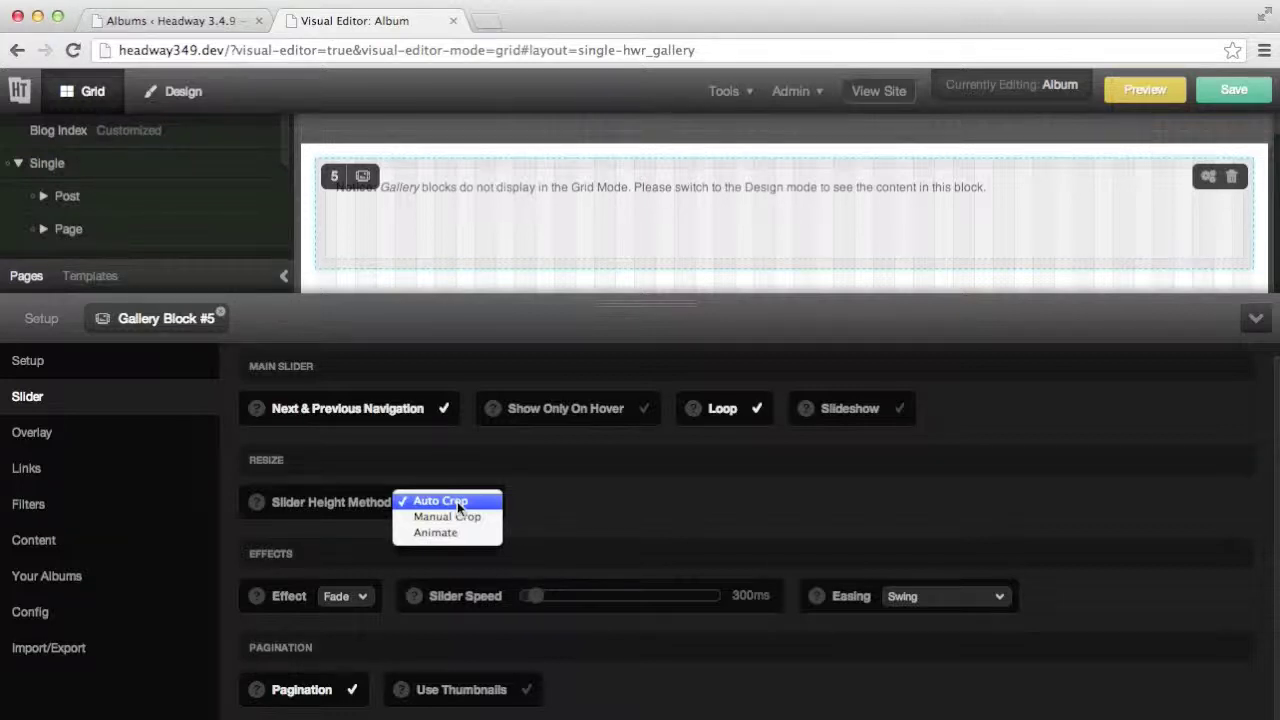
{"action": "left_click", "coordinate": [459, 517]}
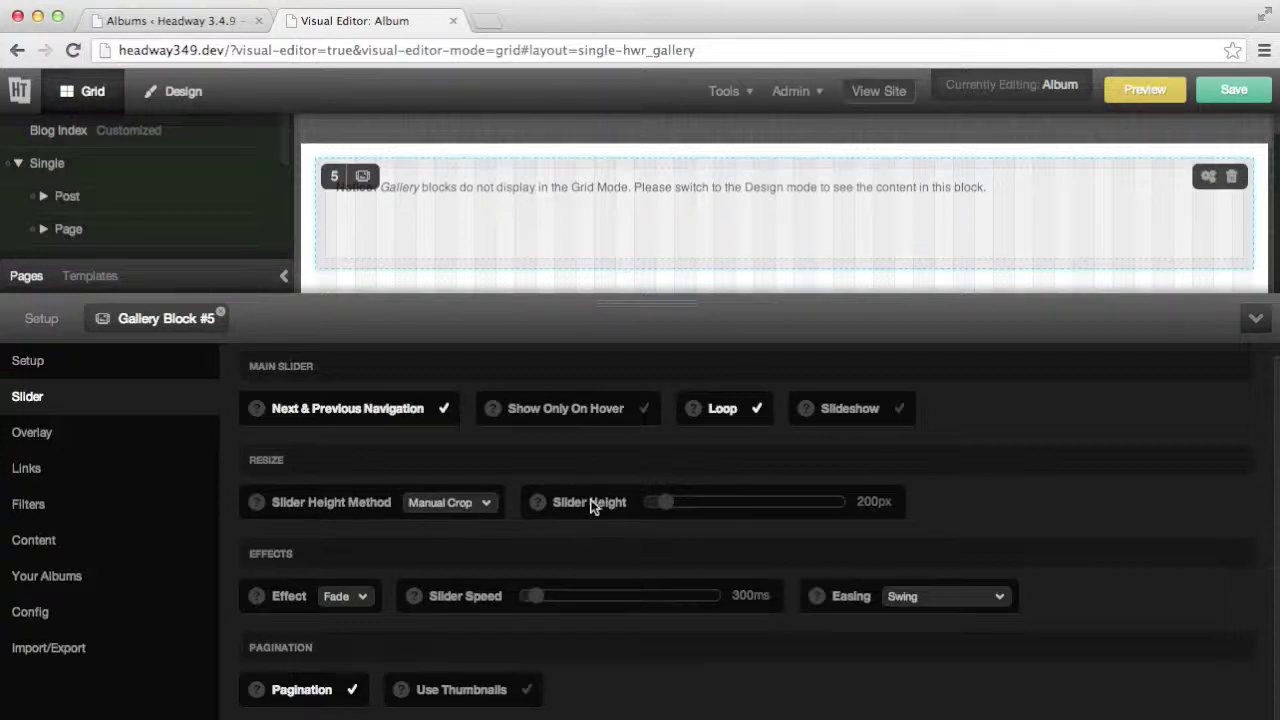
{"action": "left_click", "coordinate": [463, 507]}
{"action": "left_click", "coordinate": [460, 519]}
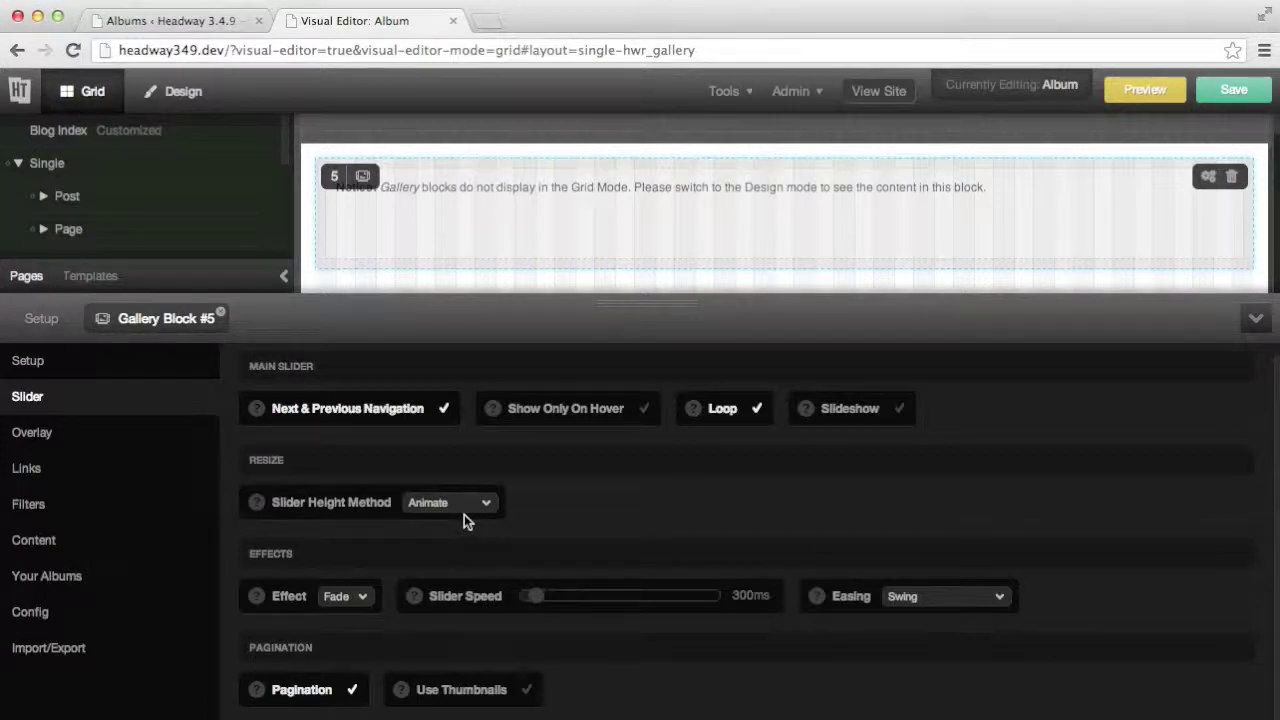
Try the Slide effect with Horizontal direction, then set the effect back to Fade.
{"action": "left_click", "coordinate": [349, 602]}
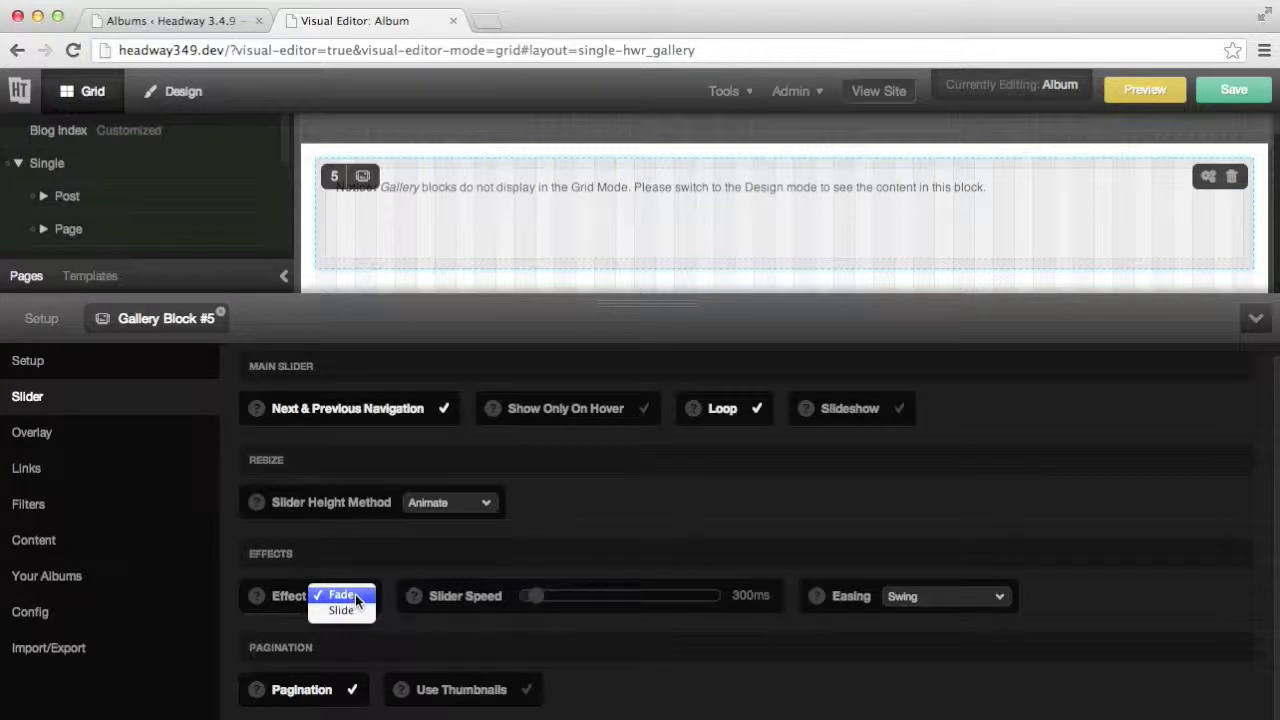
{"action": "left_click", "coordinate": [357, 612]}
{"action": "left_click", "coordinate": [515, 597]}
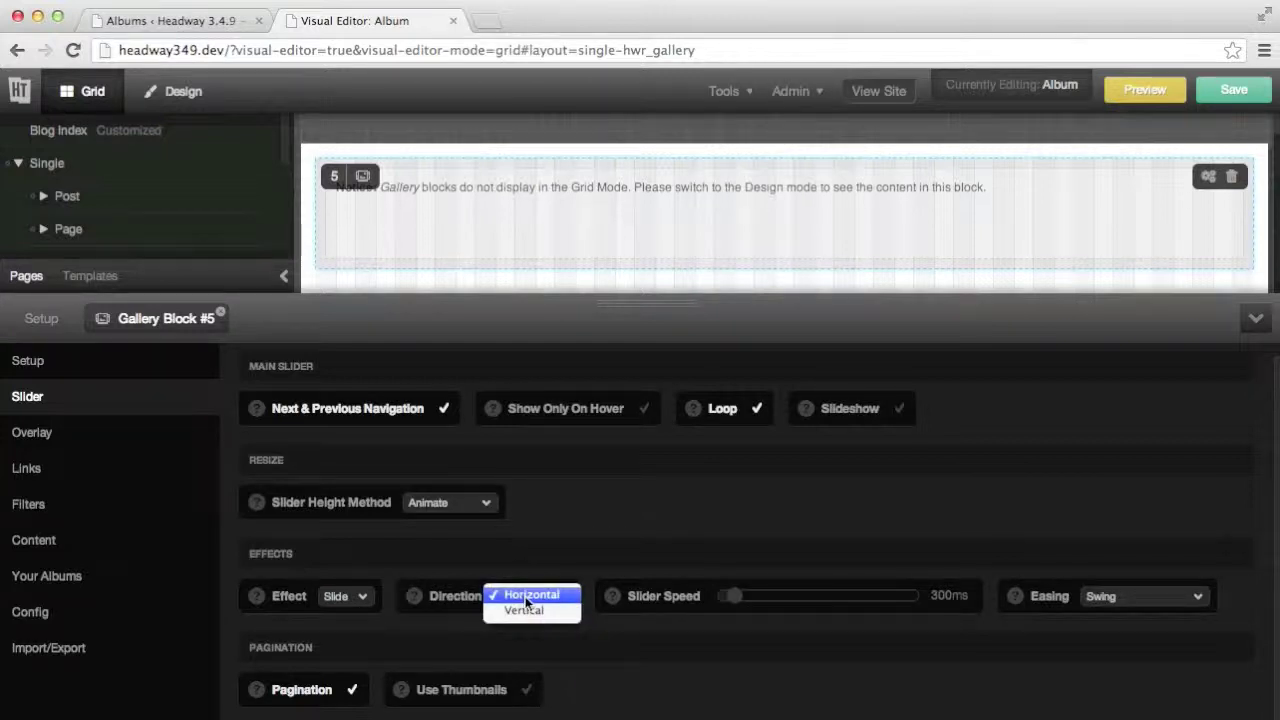
{"action": "left_click", "coordinate": [342, 596]}
{"action": "left_click", "coordinate": [342, 596]}
{"action": "left_click", "coordinate": [341, 578]}
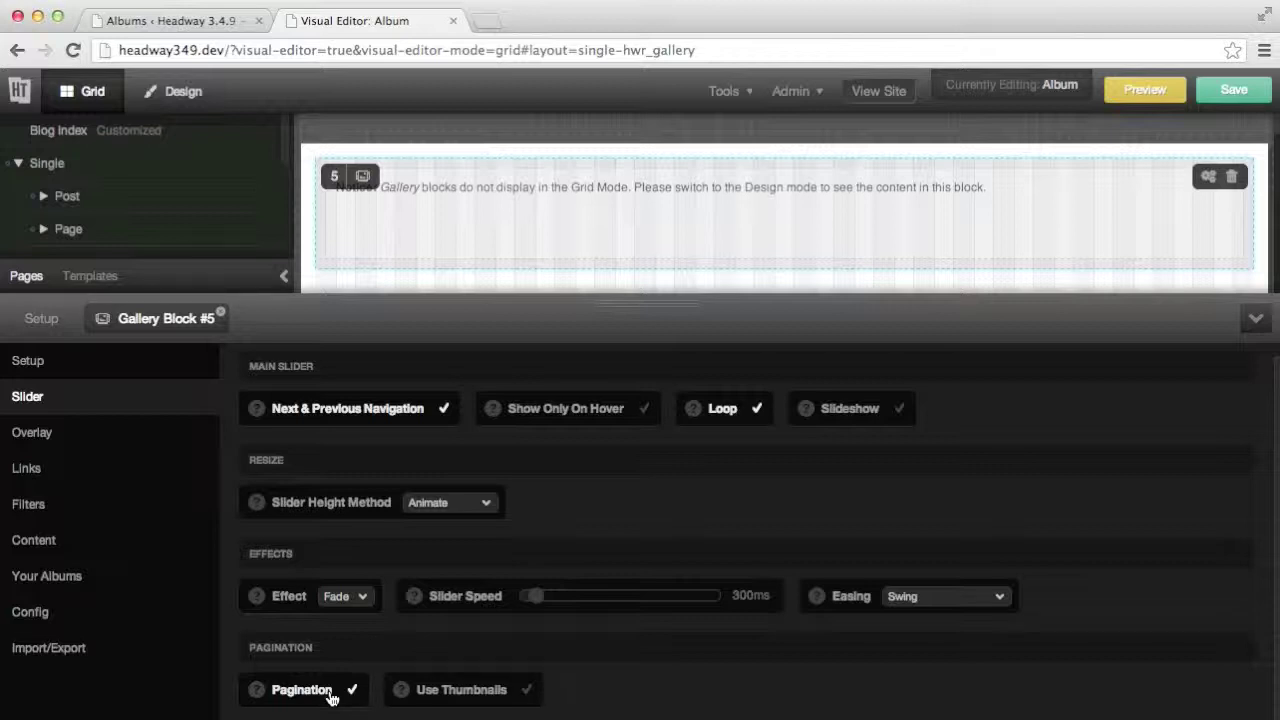
Enable Use Thumbnails pagination with 4 thumbnails, leaving Show All Thumbnails and vertical cropping off.
{"action": "left_click", "coordinate": [437, 690]}
{"action": "scroll", "coordinate": [616, 528], "scroll_direction": "down", "scroll_amount": 3}
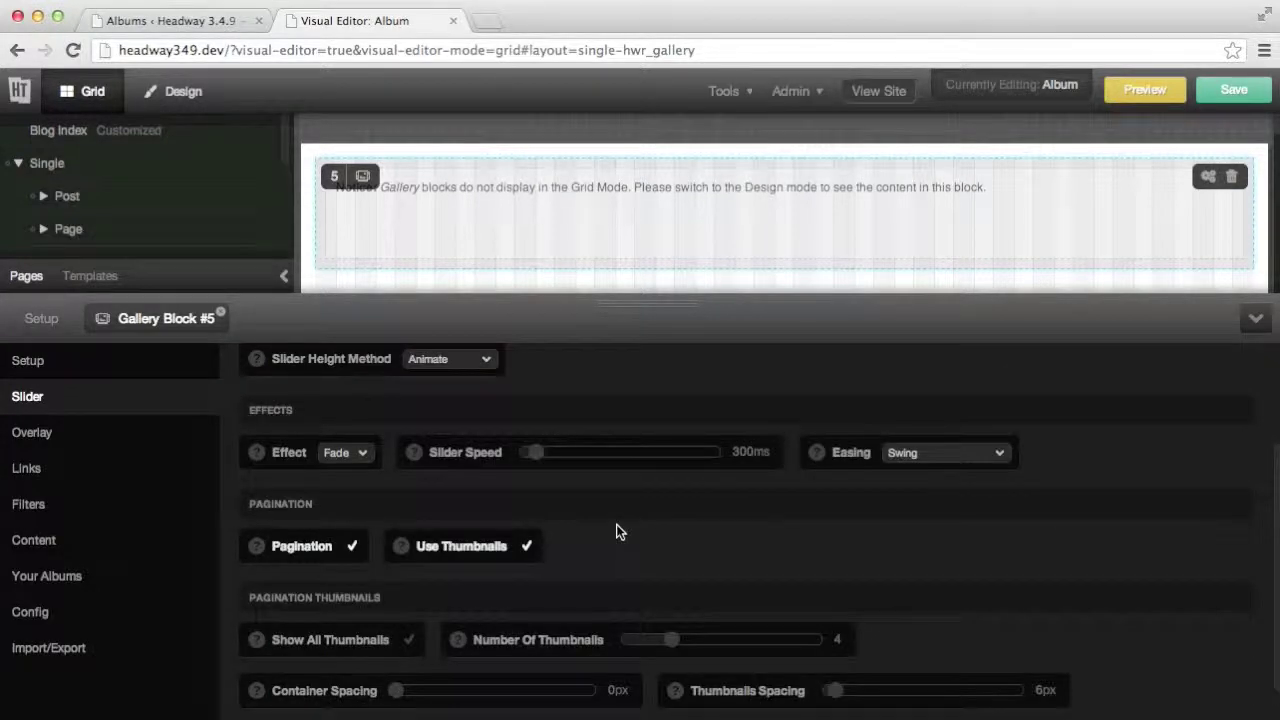
{"action": "scroll", "coordinate": [615, 524], "scroll_direction": "down", "scroll_amount": 1}
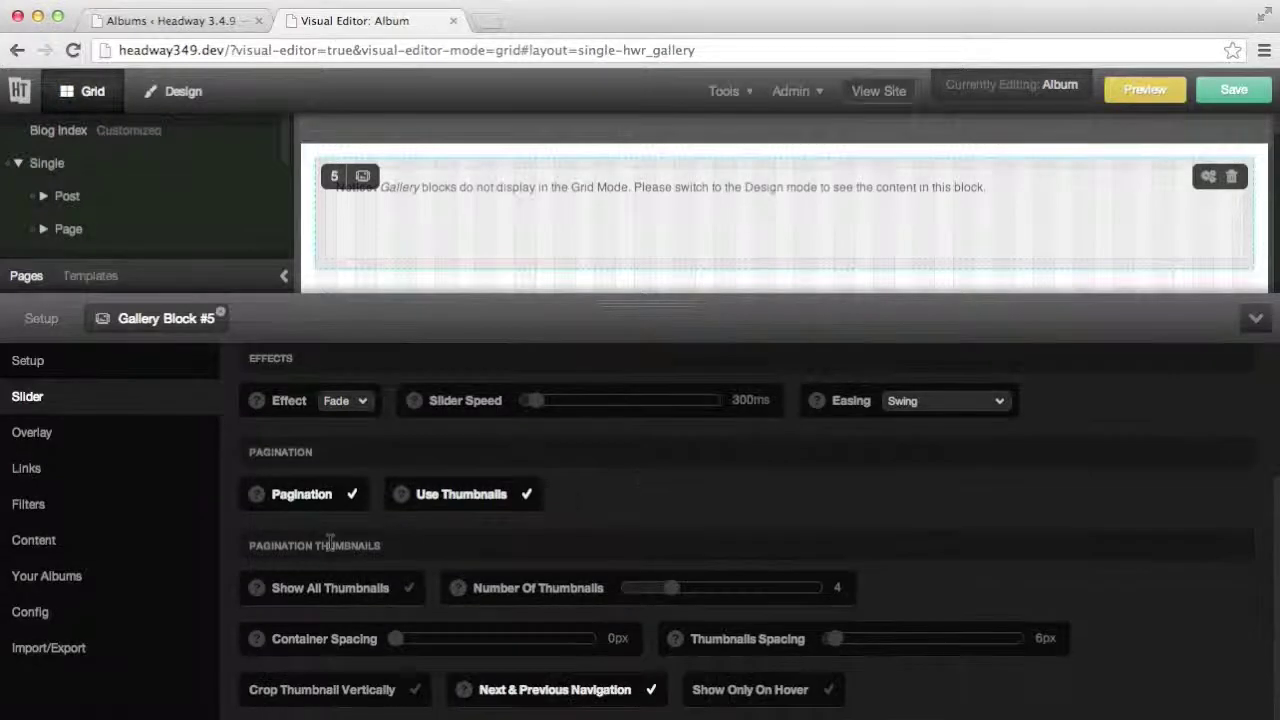
{"action": "left_click", "coordinate": [333, 588]}
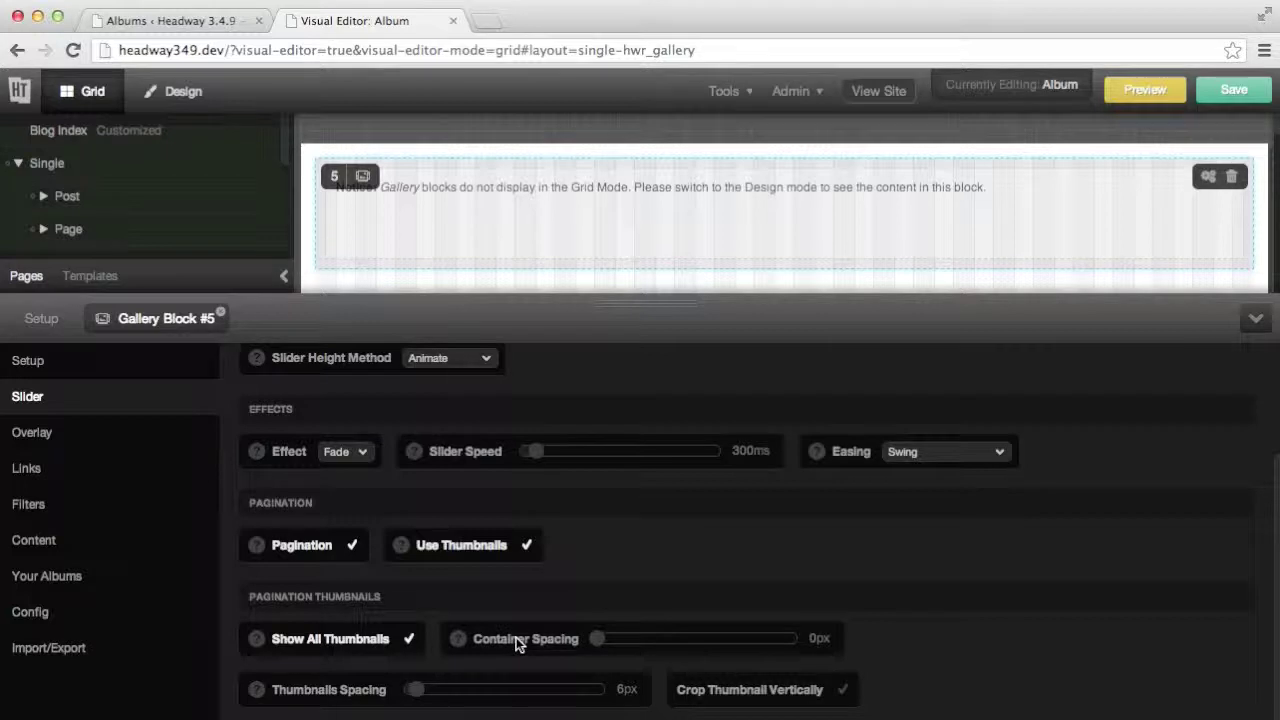
{"action": "left_click", "coordinate": [362, 645]}
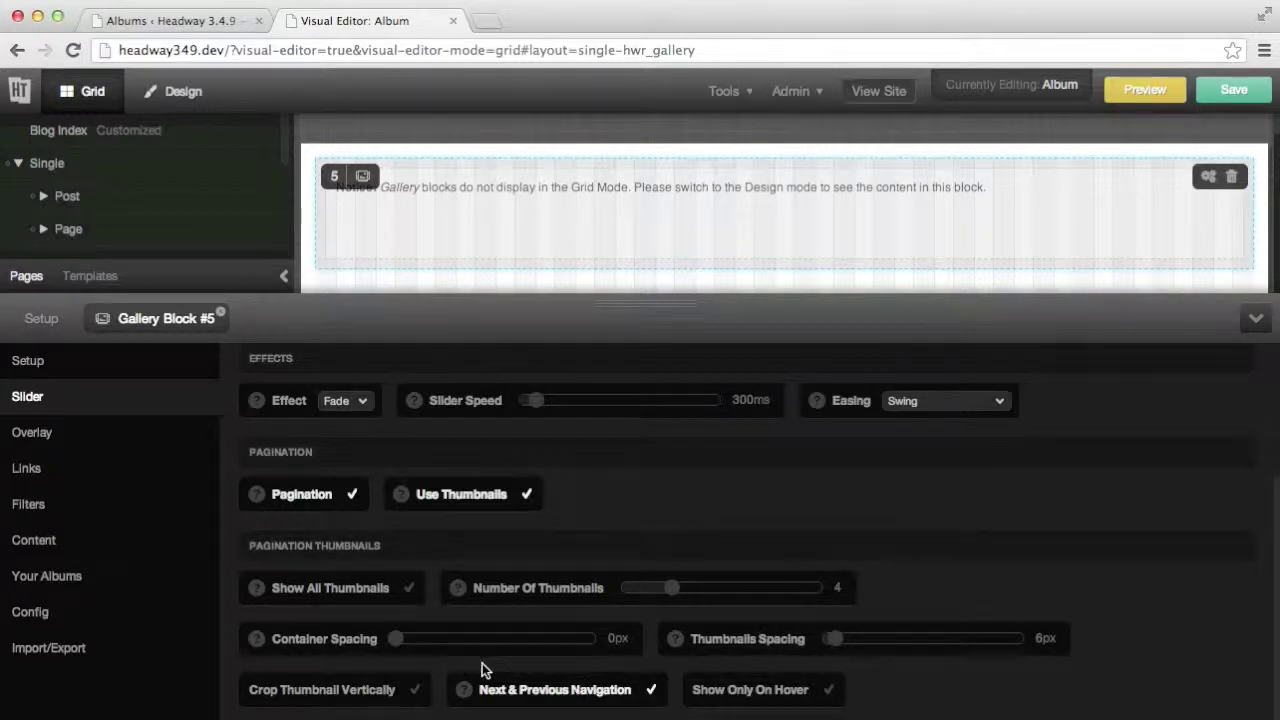
{"action": "left_click", "coordinate": [353, 690]}
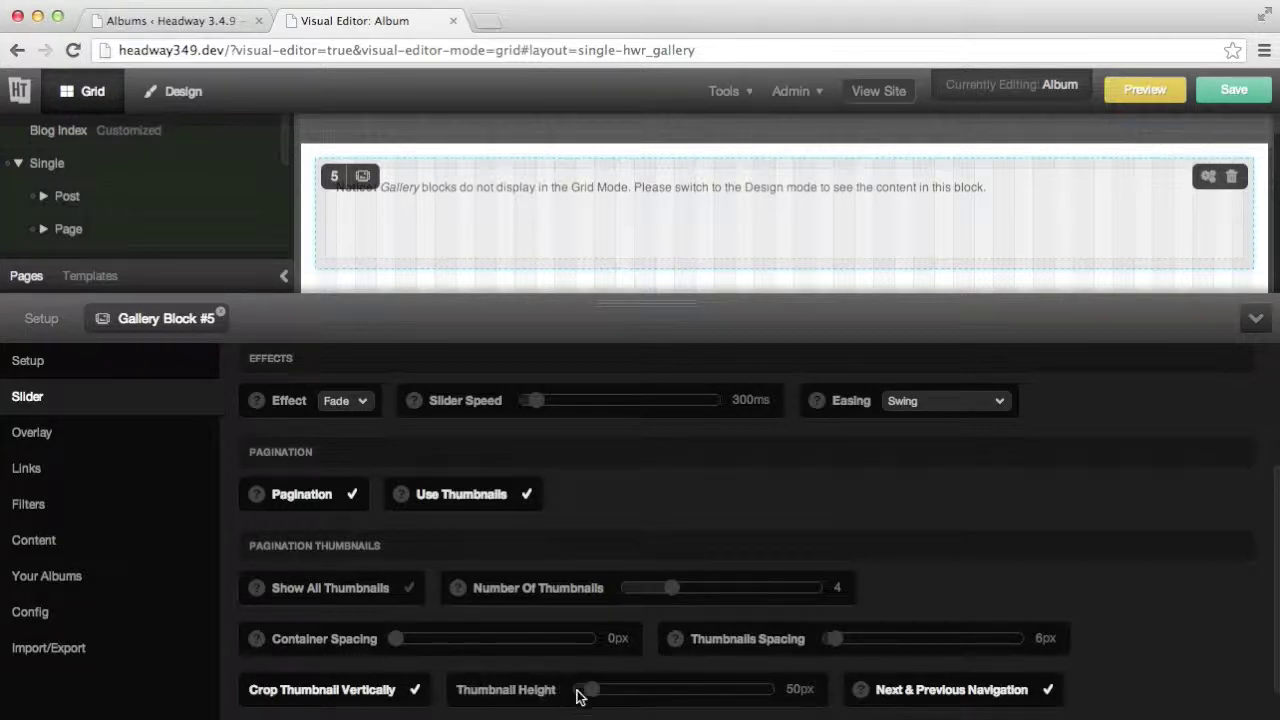
{"action": "left_click", "coordinate": [400, 698]}
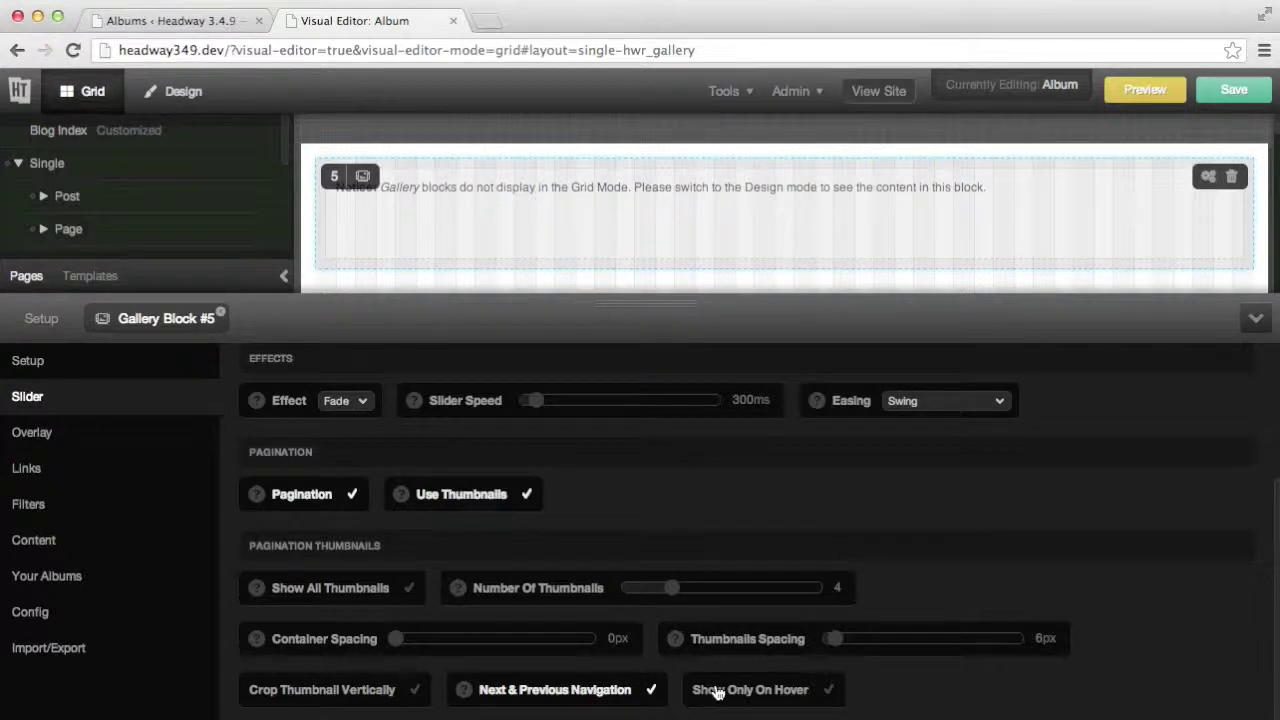
{"action": "scroll", "coordinate": [728, 493], "scroll_direction": "up", "scroll_amount": 3}
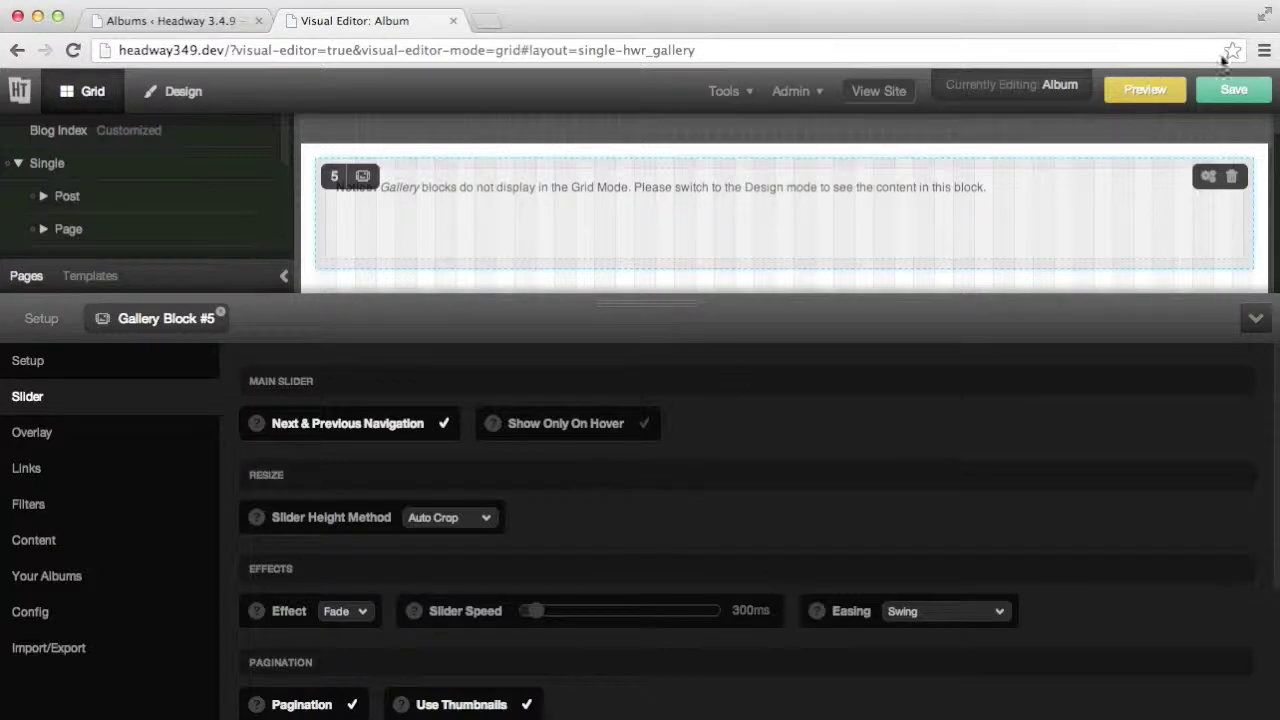
Save the gallery settings and open the live Students album page.
{"action": "left_click", "coordinate": [1233, 89]}
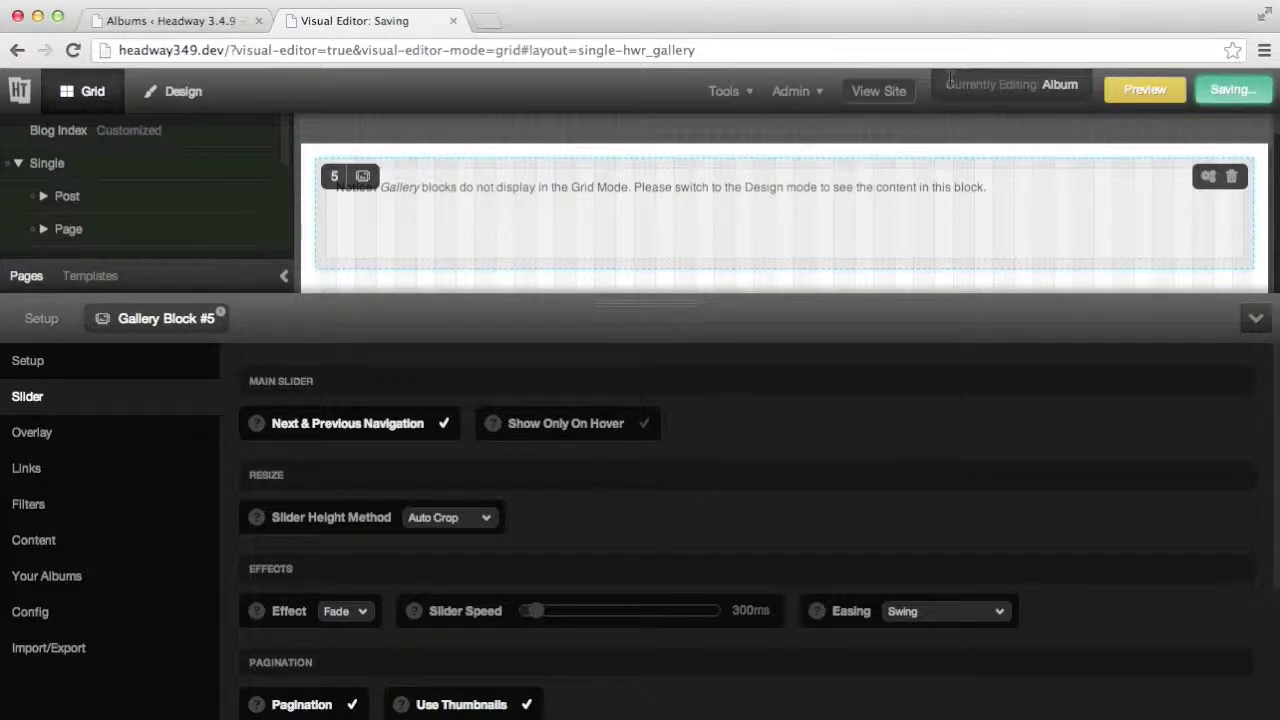
{"action": "left_click", "coordinate": [889, 91]}
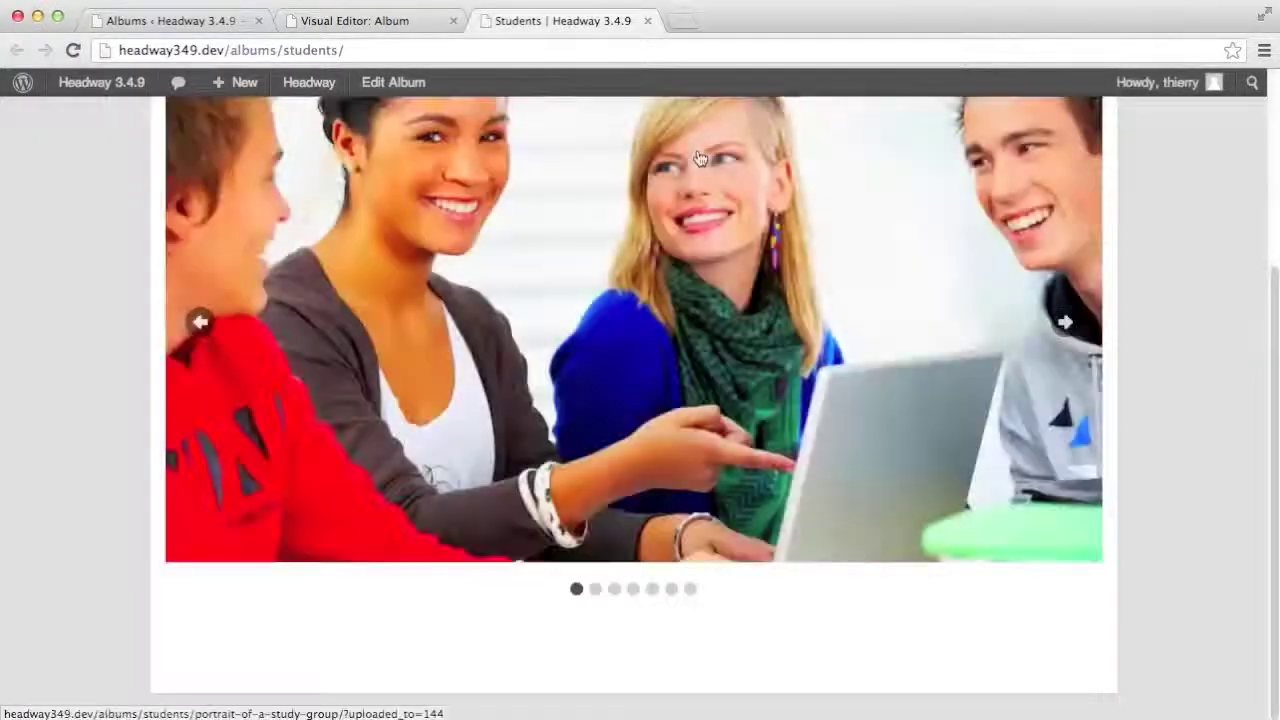
{"action": "scroll", "coordinate": [1198, 383], "scroll_direction": "up", "scroll_amount": 3}
{"action": "scroll", "coordinate": [1200, 386], "scroll_direction": "down", "scroll_amount": 1}
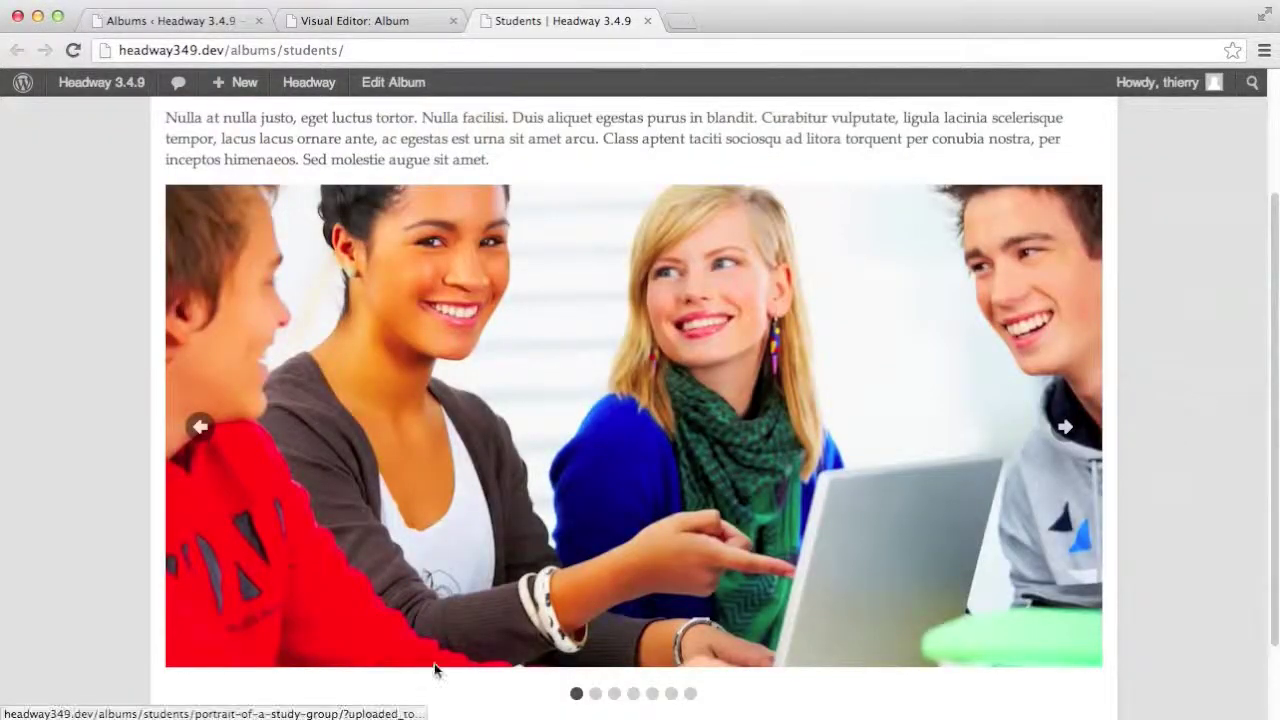
Cycle through all seven slider photos using the dots and next arrow, then return to the editor.
{"action": "left_click", "coordinate": [595, 693]}
{"action": "left_click", "coordinate": [614, 693]}
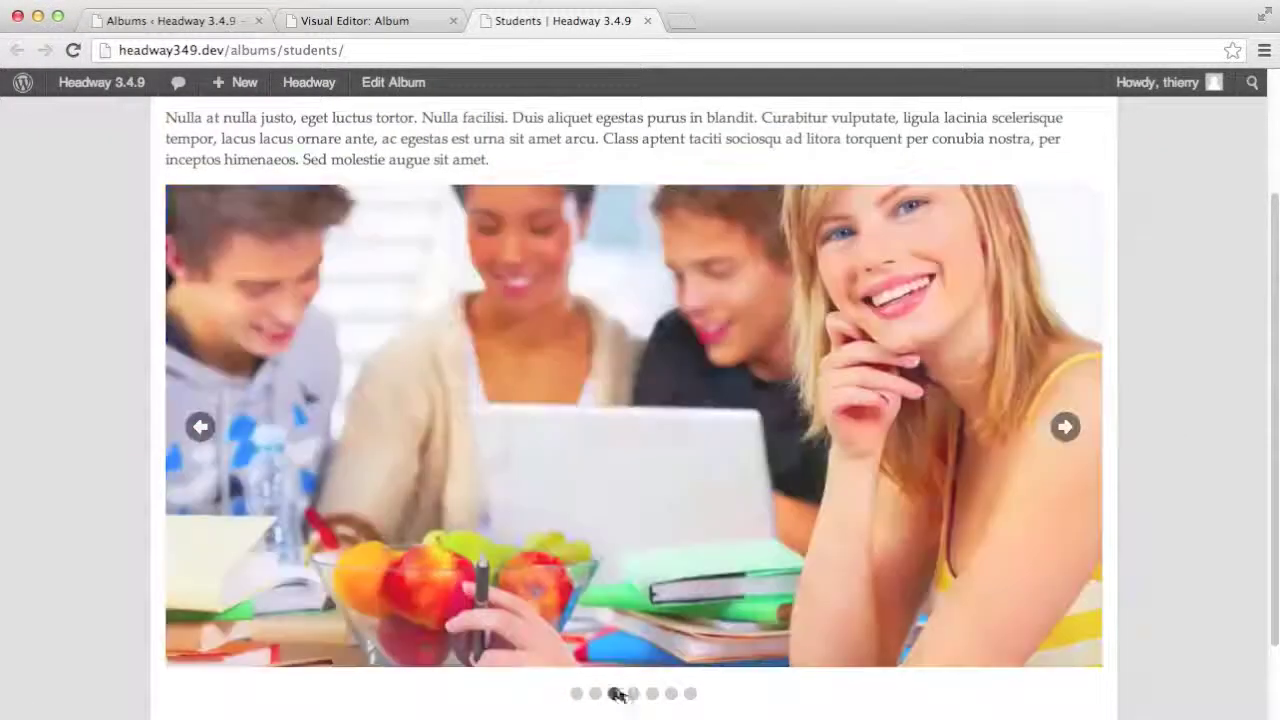
{"action": "left_click", "coordinate": [1065, 430]}
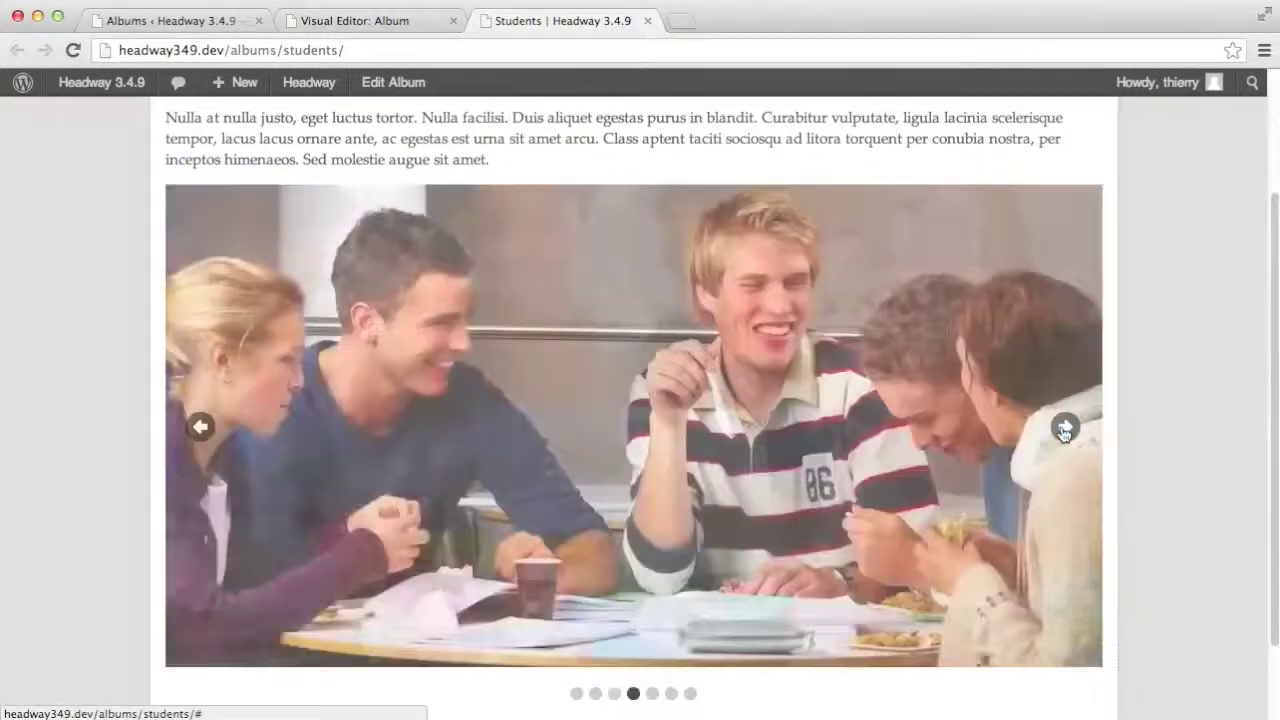
{"action": "left_click", "coordinate": [1065, 430]}
{"action": "left_click", "coordinate": [1063, 430]}
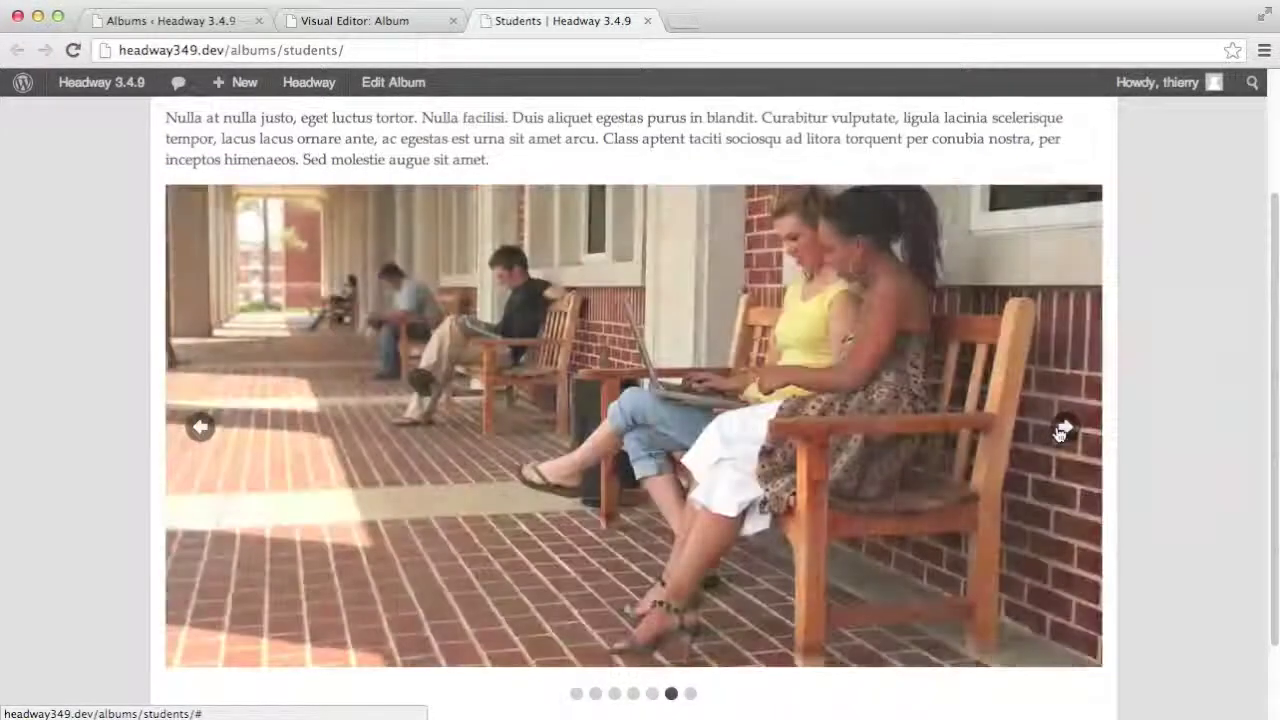
{"action": "left_click", "coordinate": [1063, 430]}
{"action": "left_click", "coordinate": [1063, 430]}
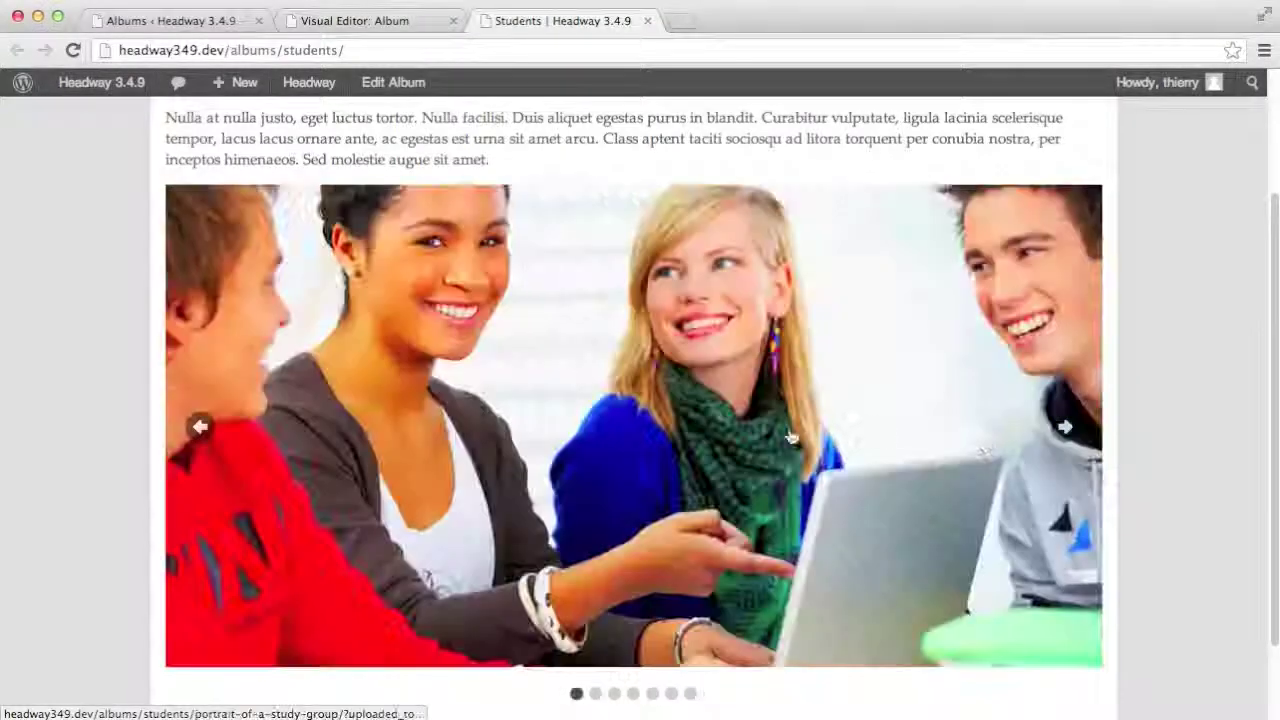
{"action": "left_click", "coordinate": [1064, 429]}
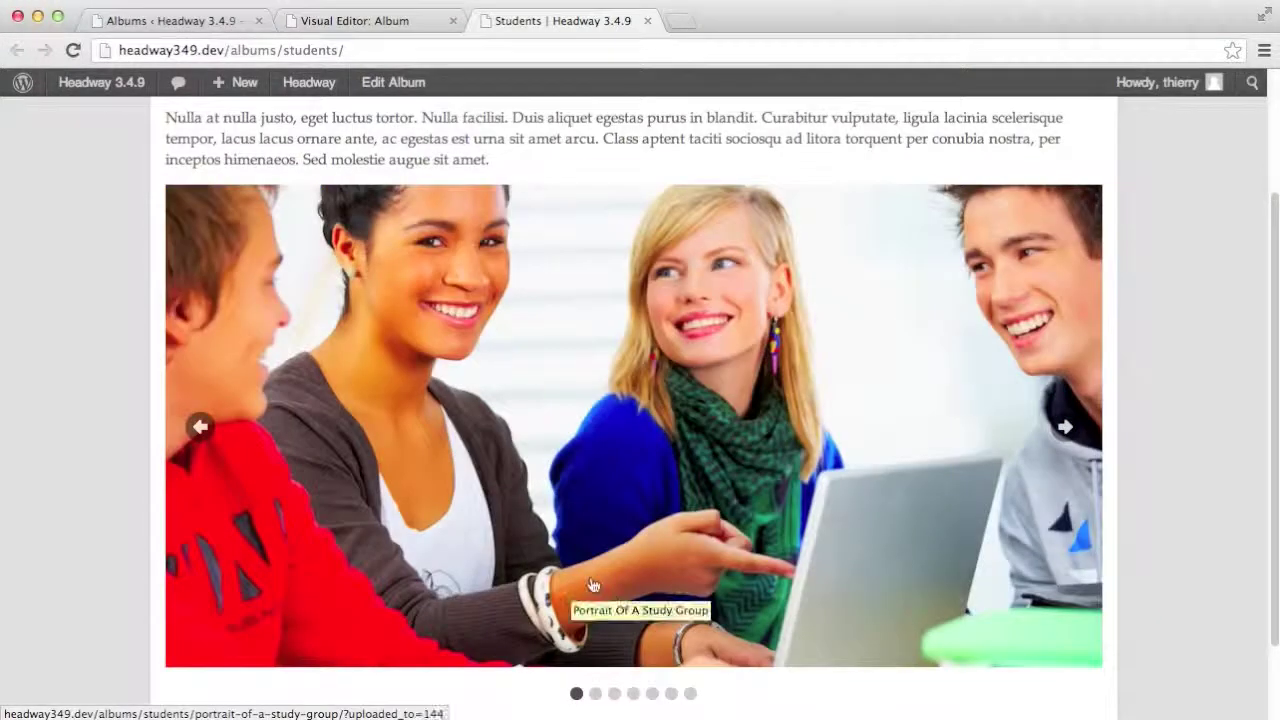
{"action": "left_click", "coordinate": [399, 30]}
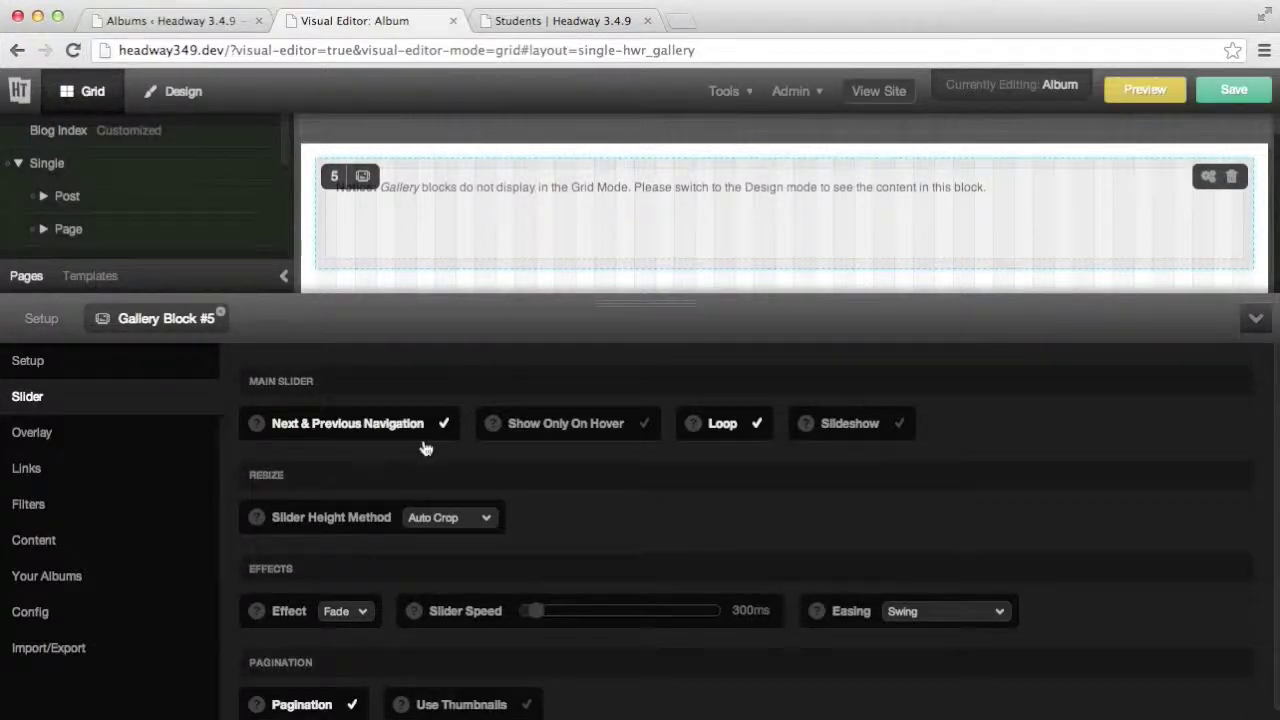
Show arrows only on hover and turn on the slideshow at about 4000ms.
{"action": "left_click", "coordinate": [580, 430]}
{"action": "left_click", "coordinate": [848, 428]}
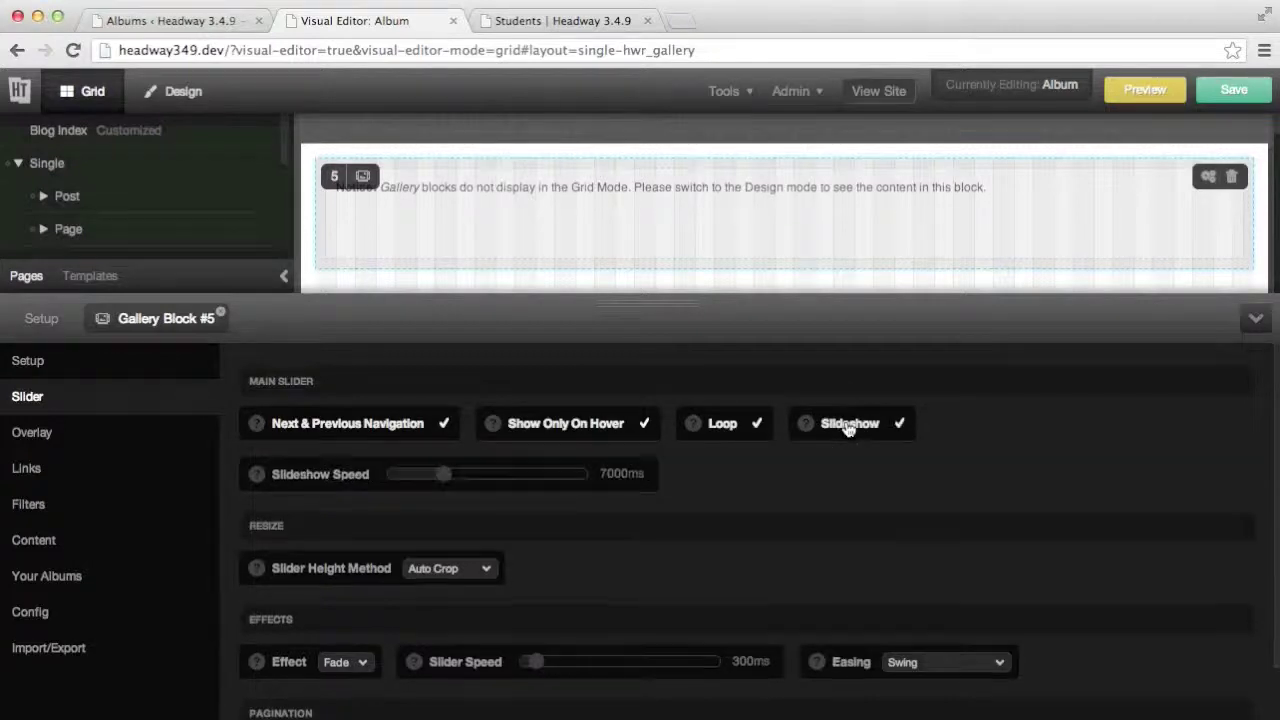
{"action": "left_click_drag", "start_coordinate": [437, 472], "coordinate": [405, 479]}
{"action": "scroll", "coordinate": [530, 517], "scroll_direction": "down", "scroll_amount": 2}
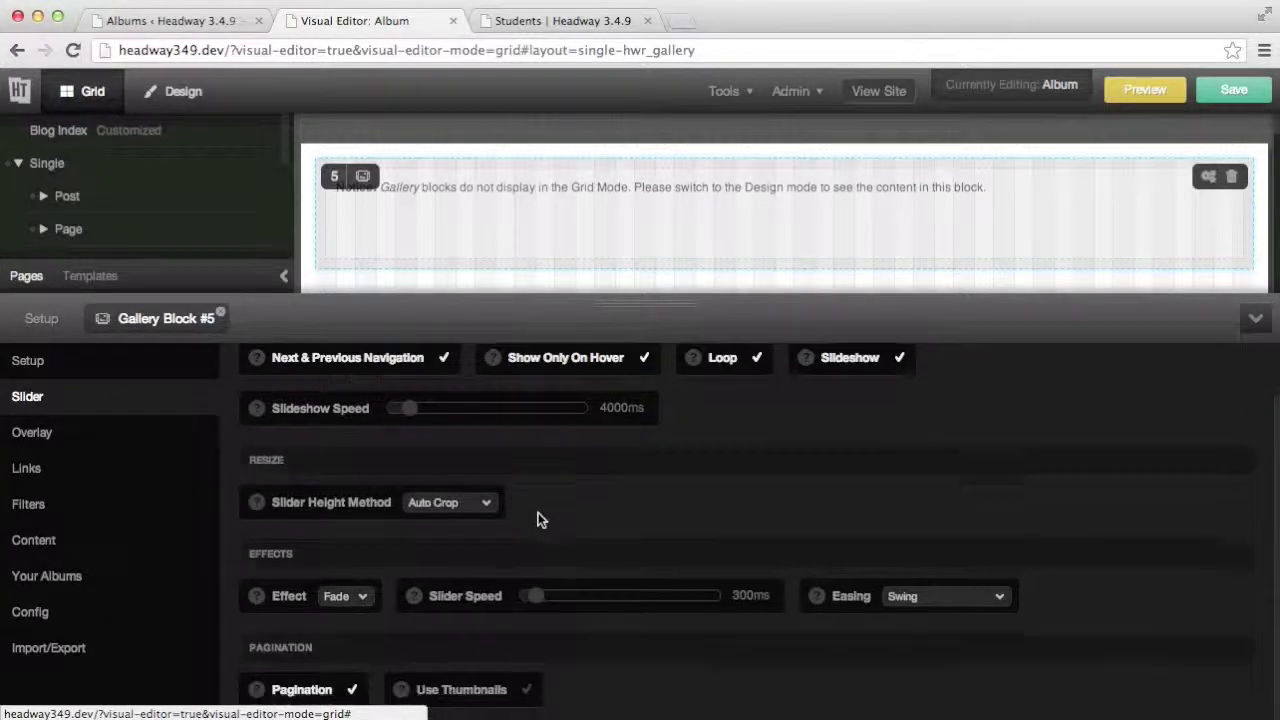
Set a vertical Slide effect at 1600ms with Ease In Out Elastic easing, and save.
{"action": "left_click", "coordinate": [358, 598]}
{"action": "left_click", "coordinate": [350, 616]}
{"action": "left_click", "coordinate": [521, 598]}
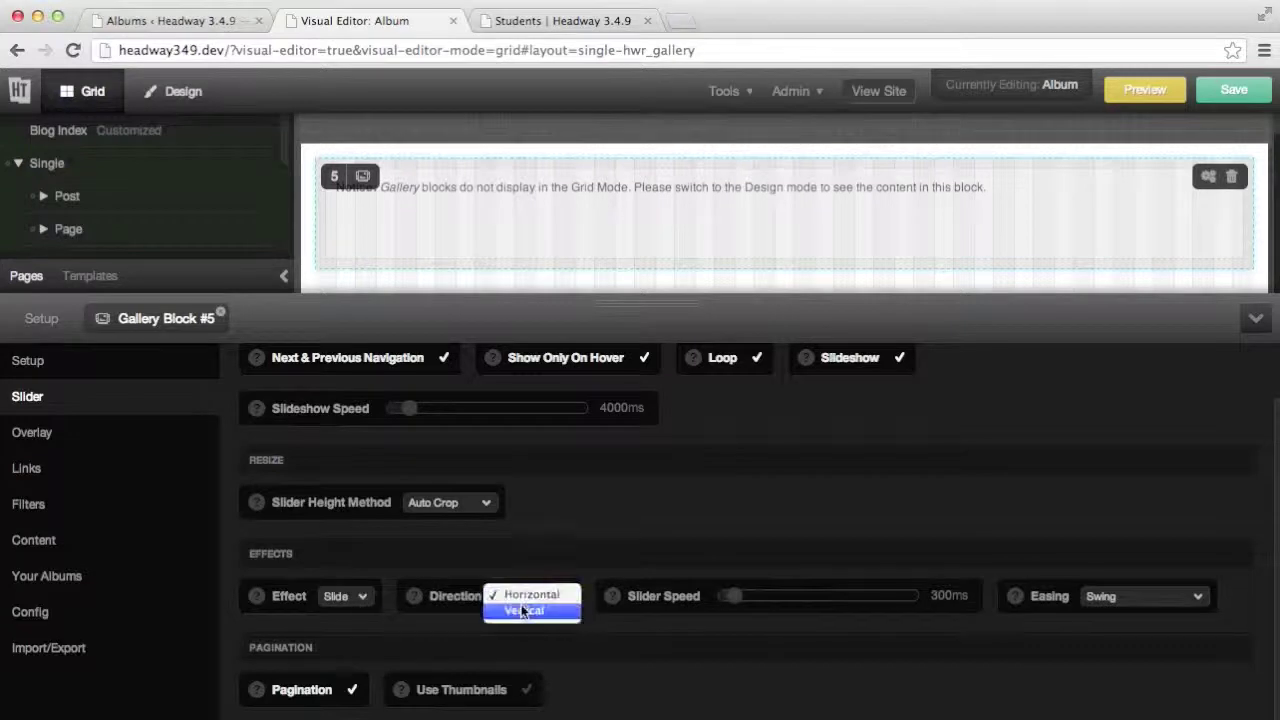
{"action": "left_click", "coordinate": [521, 612]}
{"action": "left_click", "coordinate": [738, 603]}
{"action": "left_click_drag", "start_coordinate": [738, 603], "coordinate": [850, 604]}
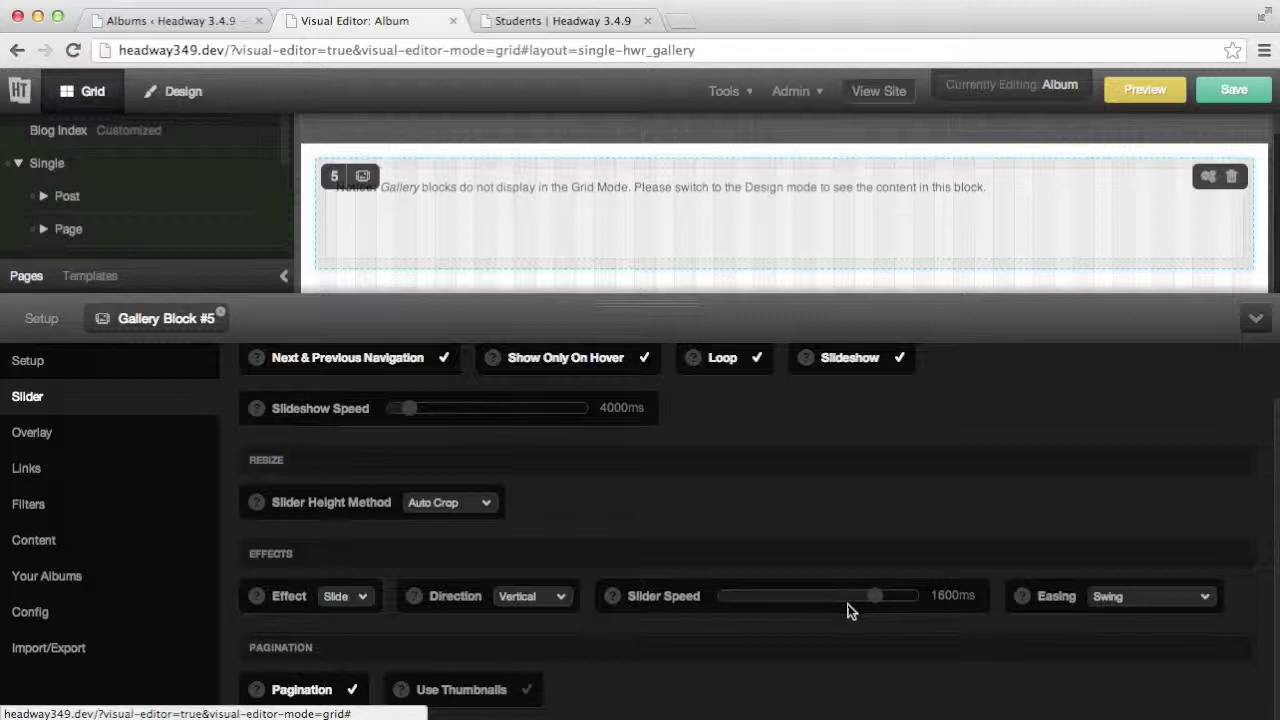
{"action": "left_click", "coordinate": [1150, 598]}
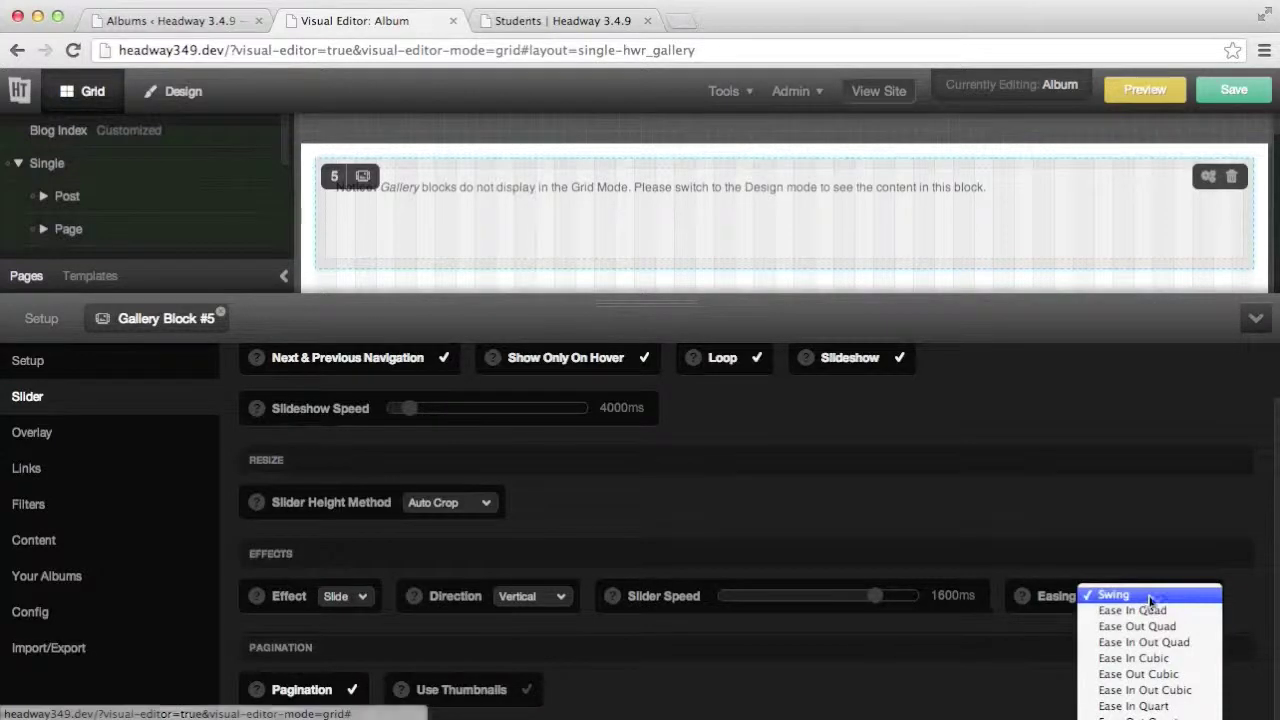
{"action": "left_click", "coordinate": [1176, 617]}
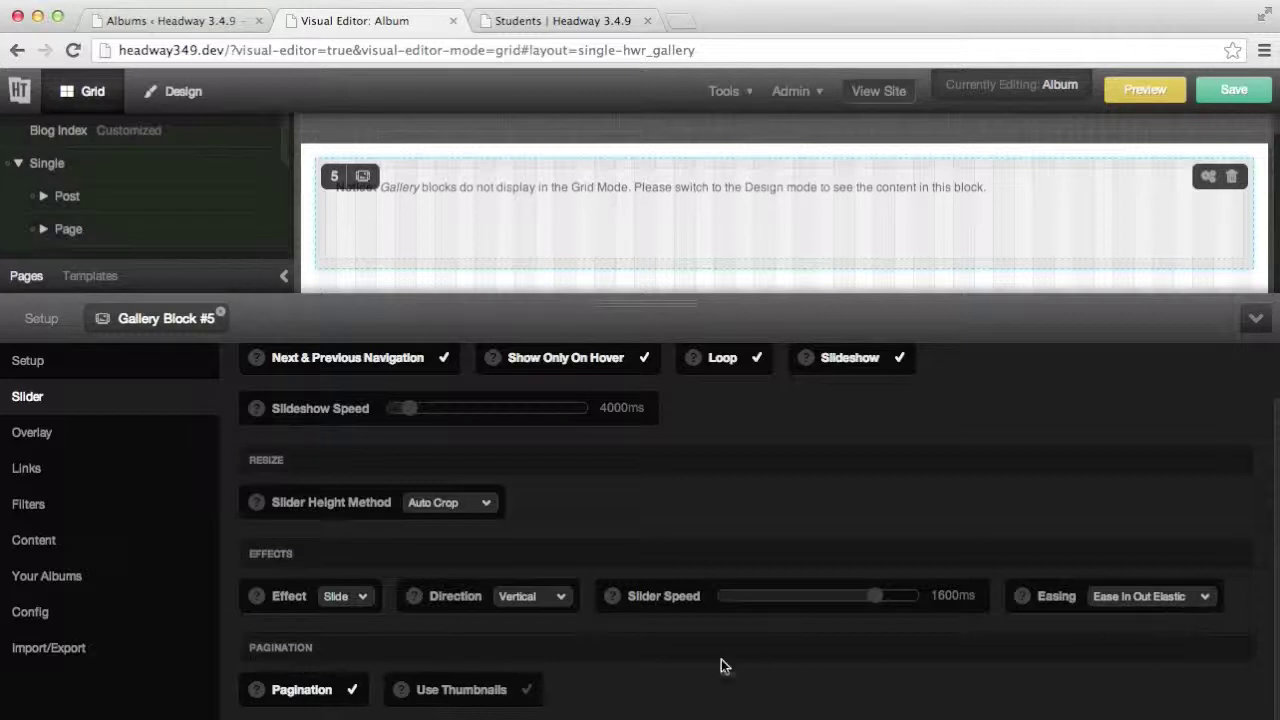
{"action": "left_click", "coordinate": [1231, 92]}
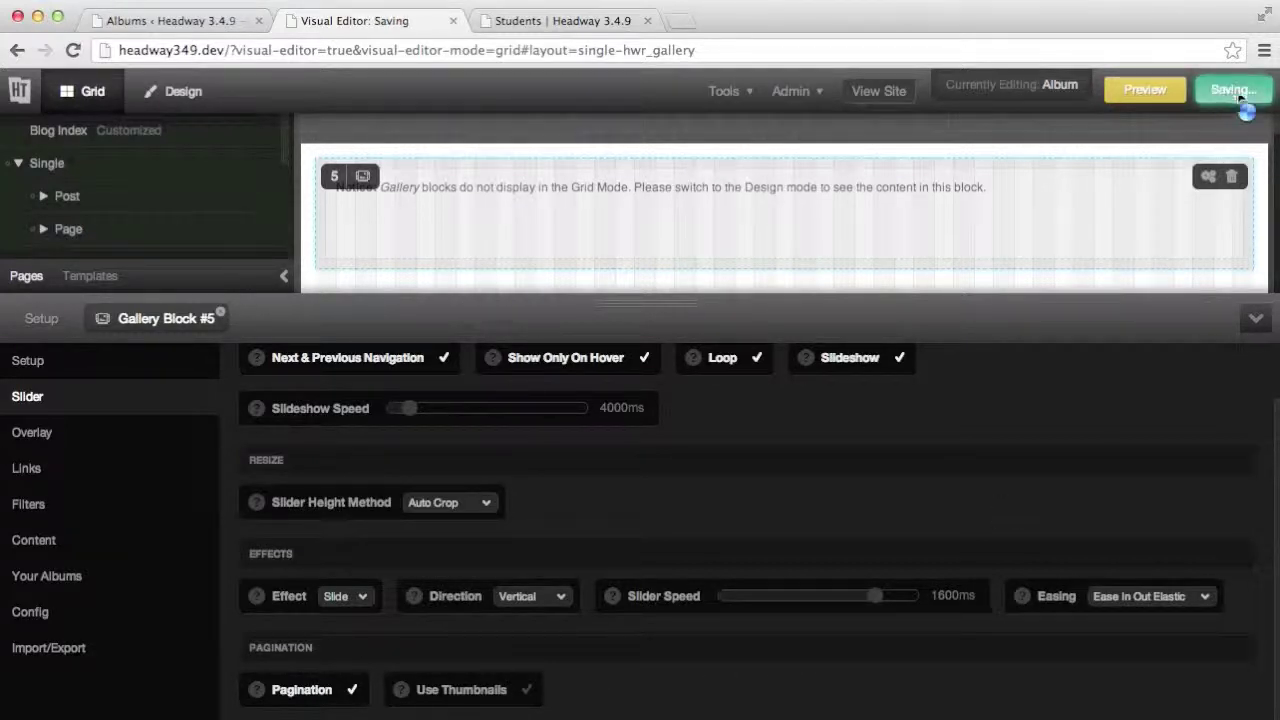
{"action": "left_click", "coordinate": [545, 22]}
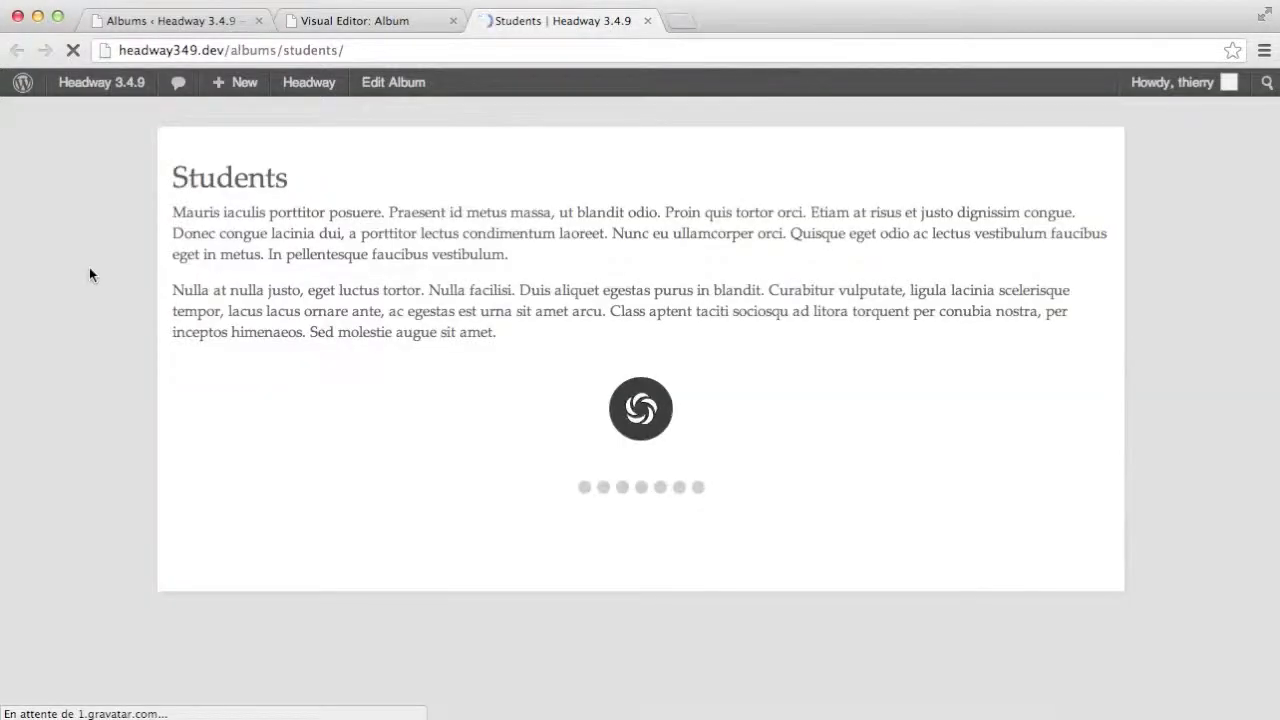
{"action": "scroll", "coordinate": [85, 269], "scroll_direction": "down", "scroll_amount": 5}
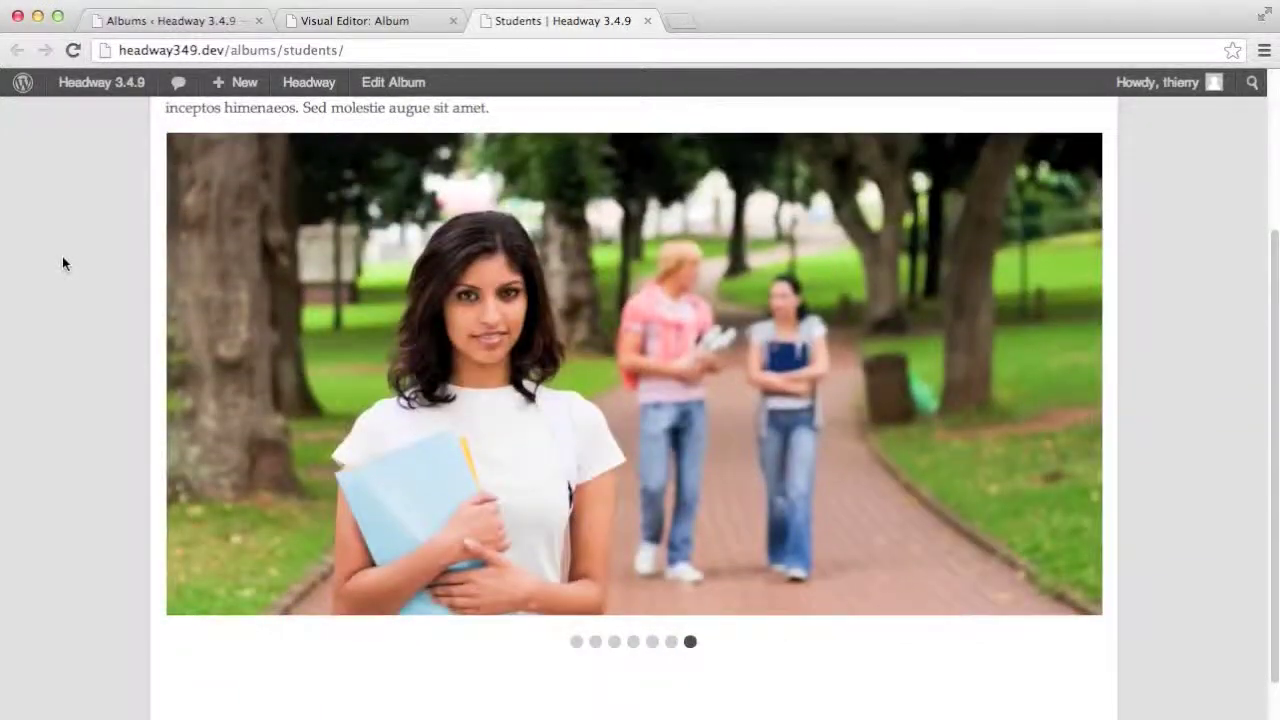
{"action": "left_click", "coordinate": [418, 18]}
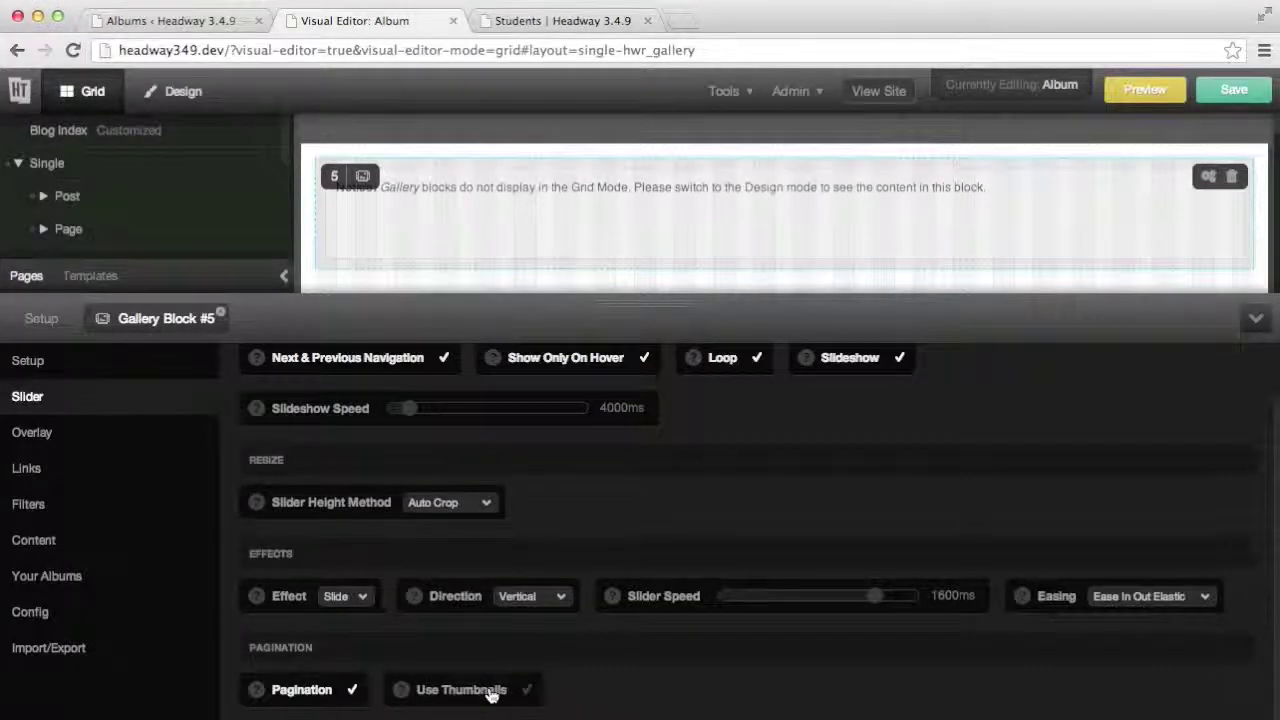
Enable thumbnails, set Ease In Out Quad easing, 1000ms slider speed and Horizontal direction, then save.
{"action": "left_click", "coordinate": [490, 690]}
{"action": "scroll", "coordinate": [791, 423], "scroll_direction": "up", "scroll_amount": 2}
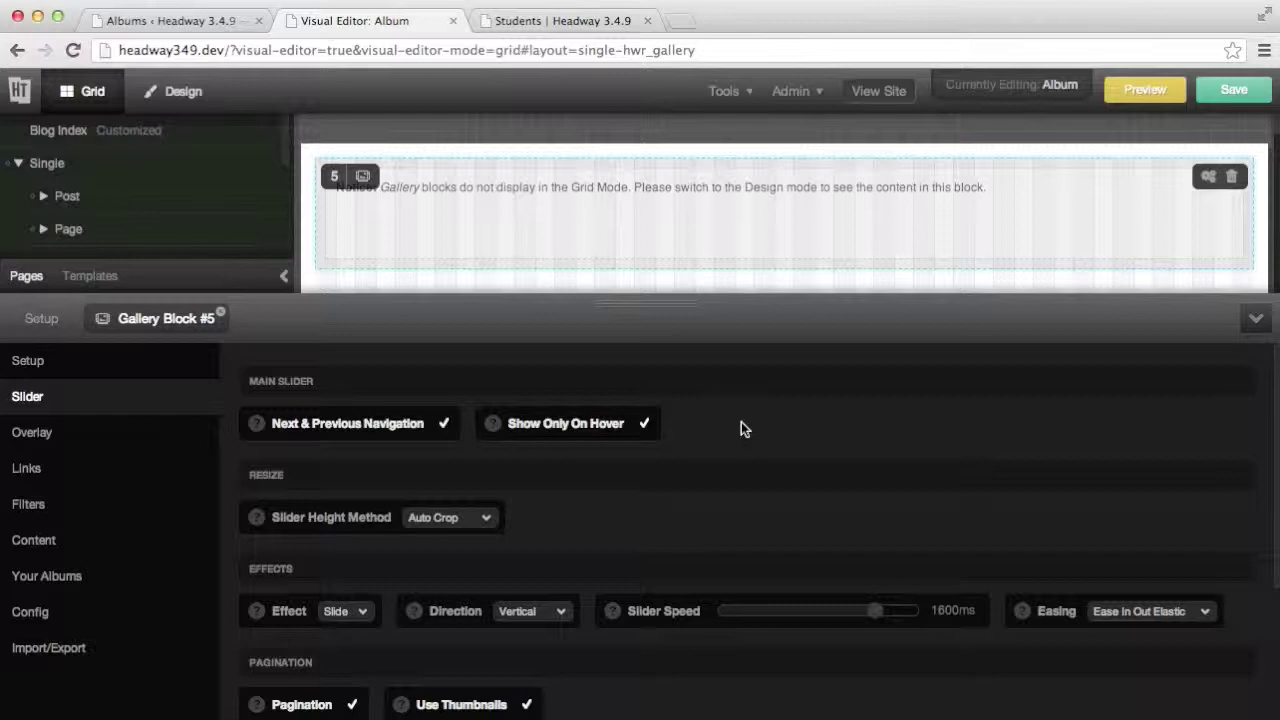
{"action": "left_click", "coordinate": [1129, 610]}
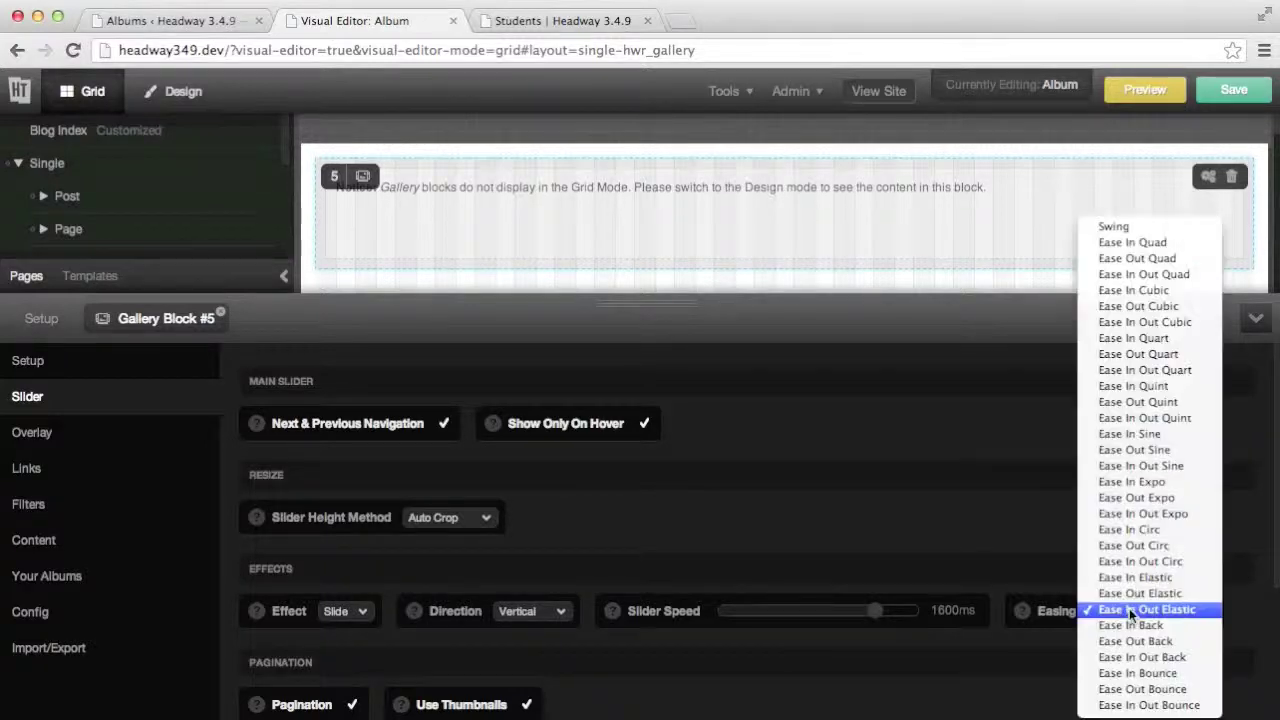
{"action": "left_click", "coordinate": [1165, 274]}
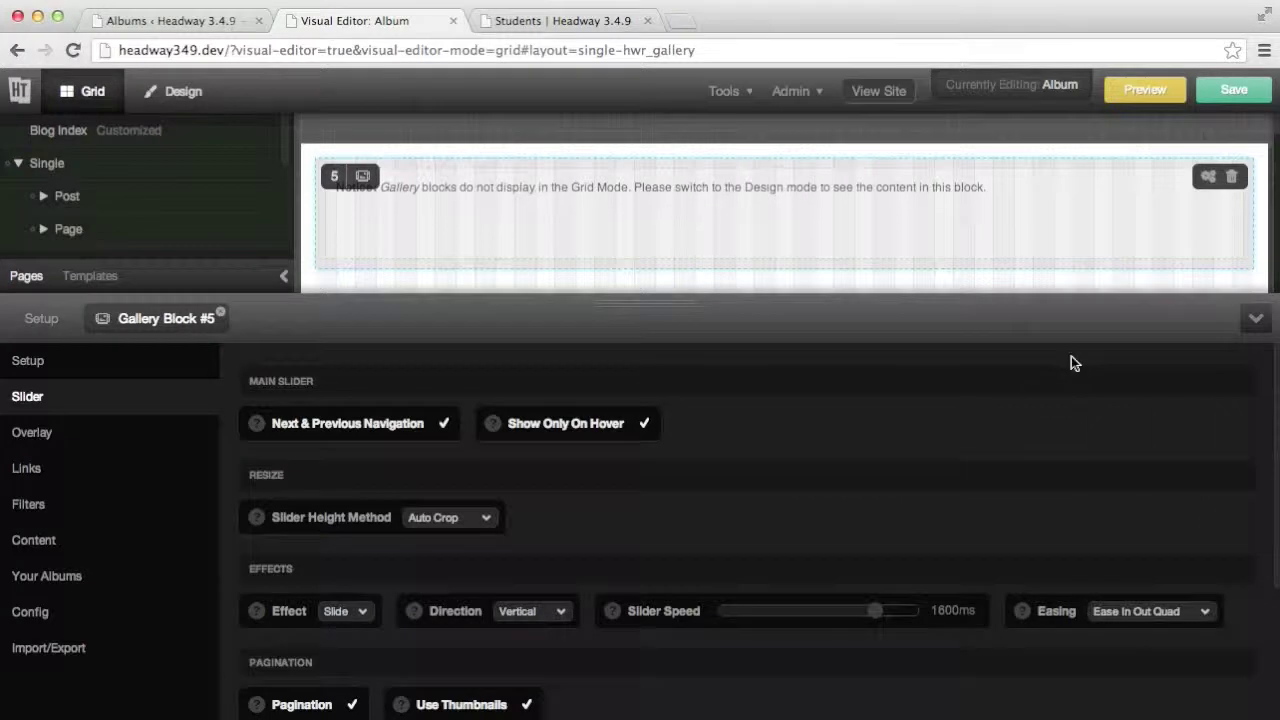
{"action": "left_click_drag", "start_coordinate": [878, 621], "coordinate": [810, 612]}
{"action": "left_click", "coordinate": [533, 612]}
{"action": "left_click", "coordinate": [533, 594]}
{"action": "scroll", "coordinate": [608, 557], "scroll_direction": "down", "scroll_amount": 5}
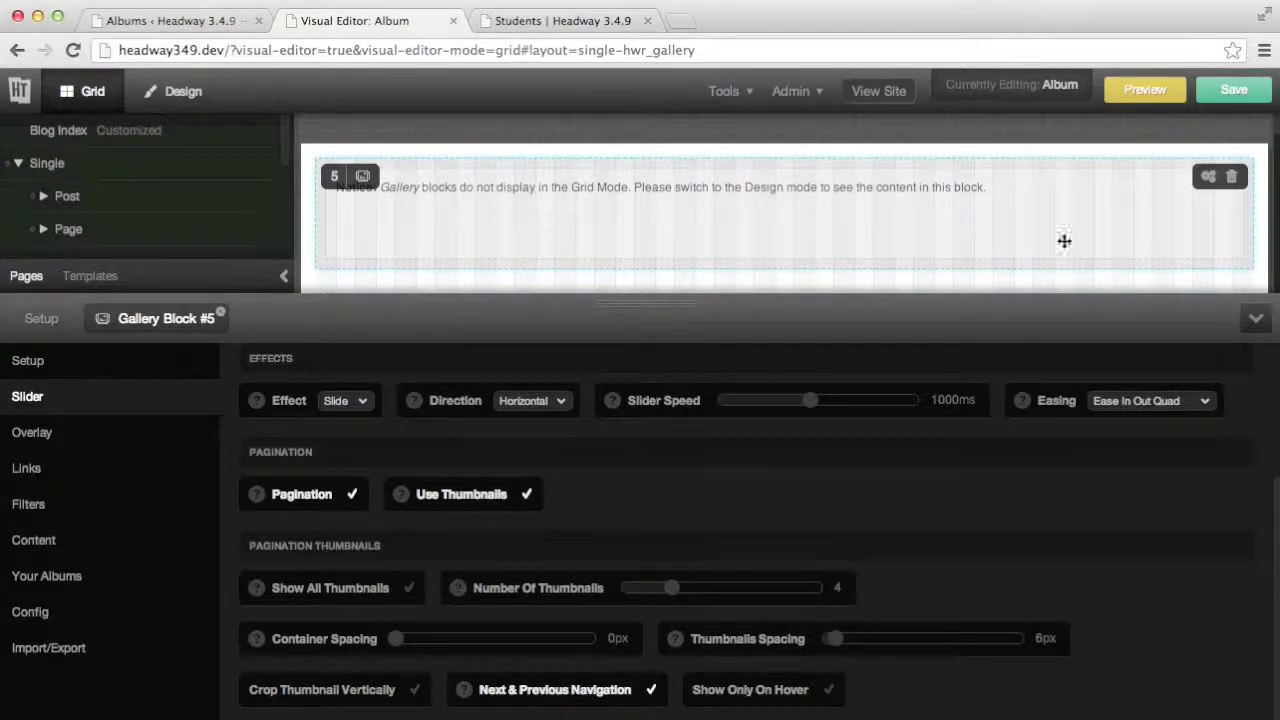
{"action": "left_click", "coordinate": [1212, 92]}
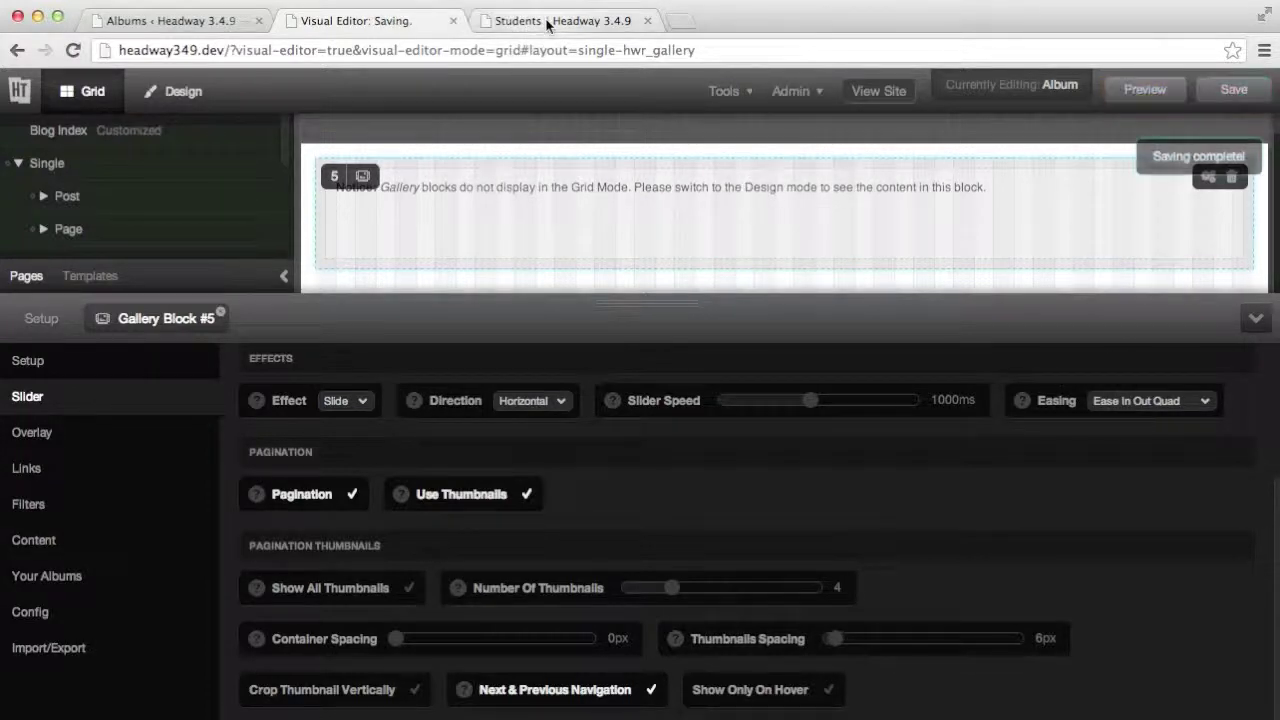
On the live Students album, pick photos from thumbnails and step the thumbnail carousel forward and back.
{"action": "left_click", "coordinate": [547, 21]}
{"action": "scroll", "coordinate": [92, 255], "scroll_direction": "down", "scroll_amount": 5}
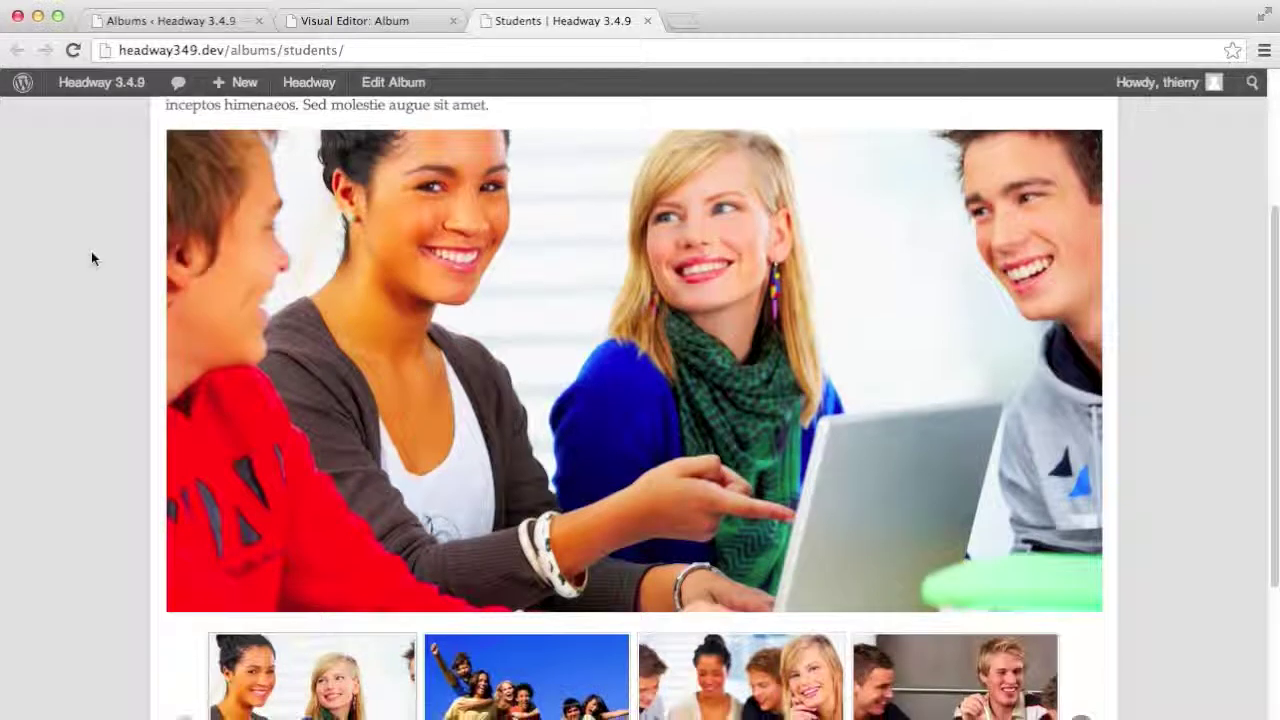
{"action": "scroll", "coordinate": [91, 259], "scroll_direction": "down", "scroll_amount": 2}
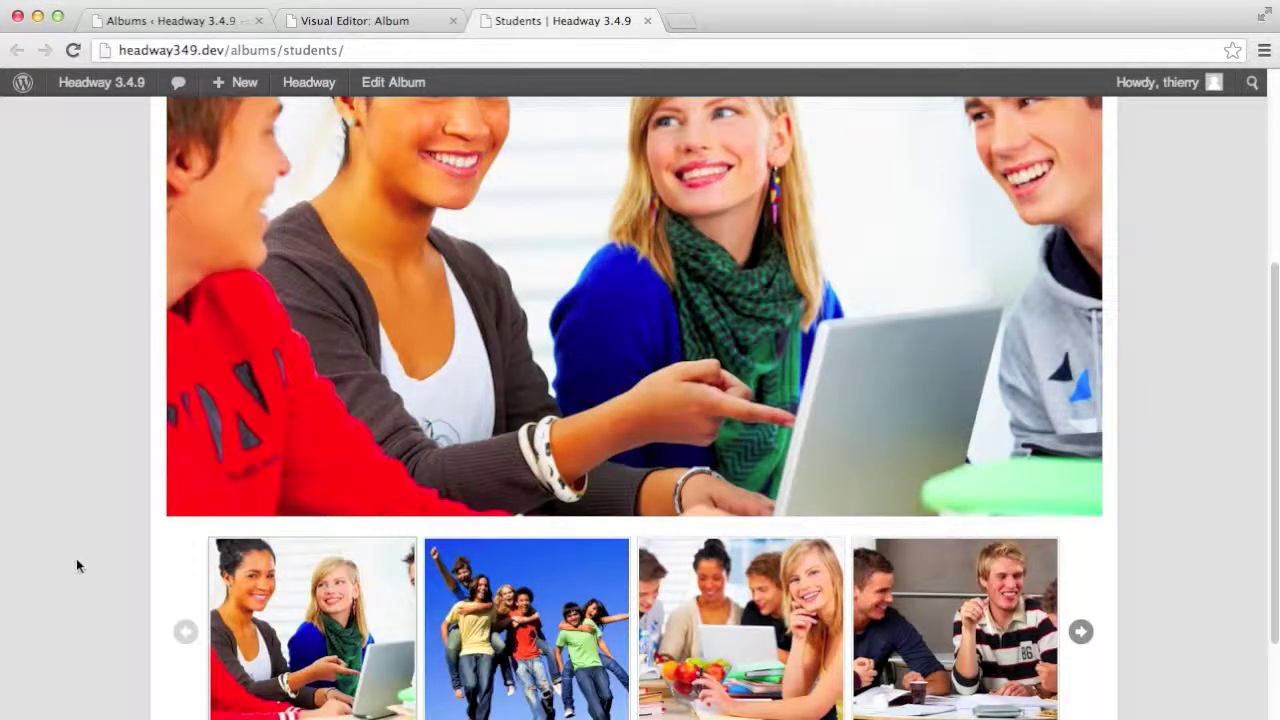
{"action": "left_click", "coordinate": [510, 638]}
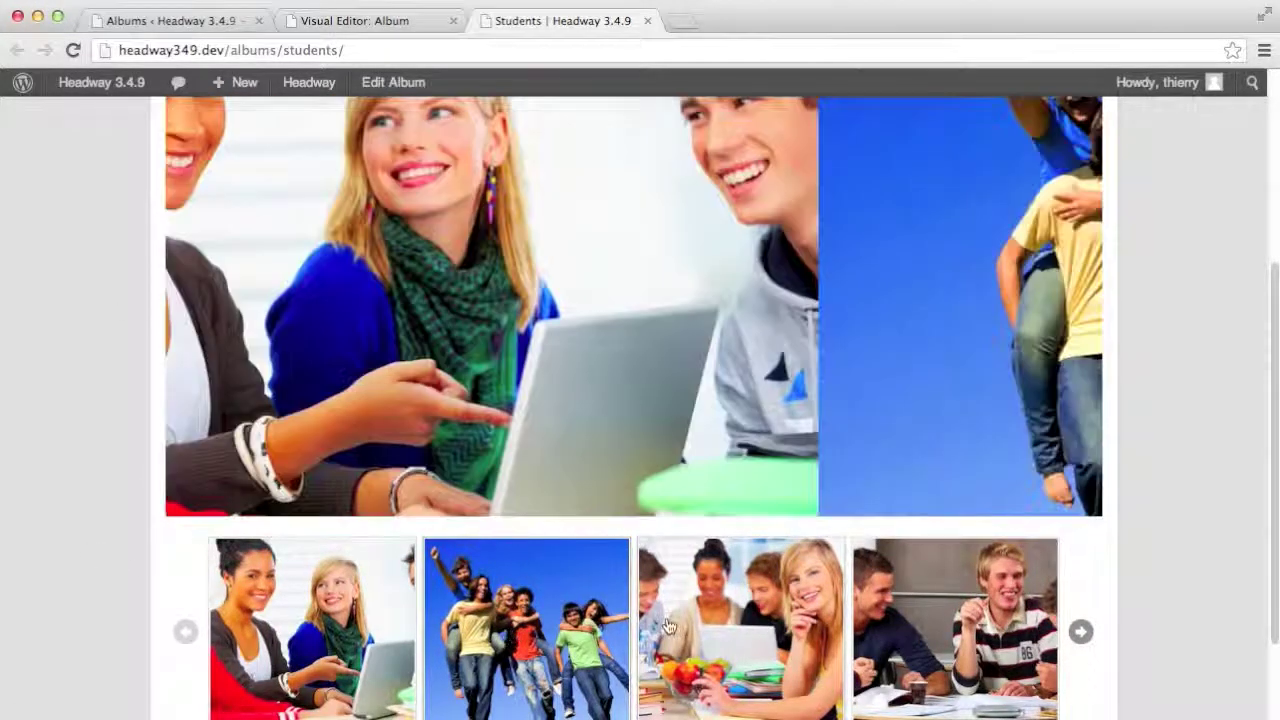
{"action": "left_click", "coordinate": [723, 609]}
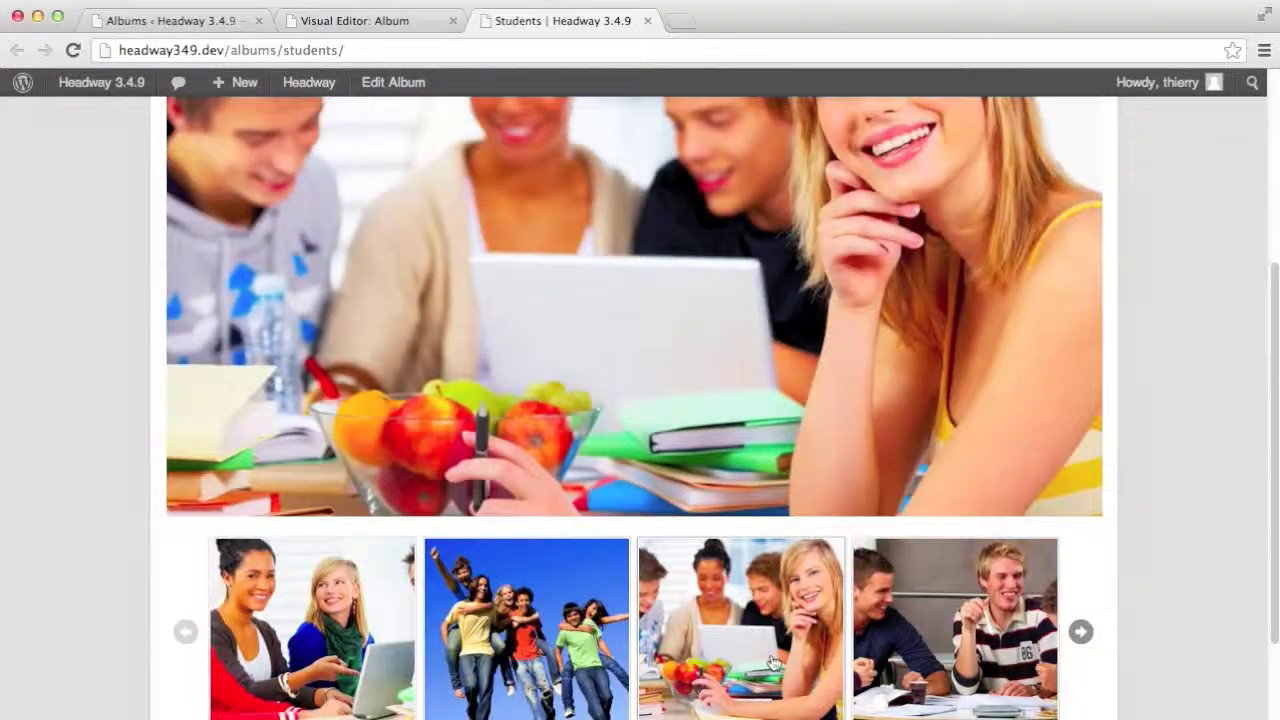
{"action": "left_click", "coordinate": [1082, 632]}
{"action": "left_click", "coordinate": [996, 642]}
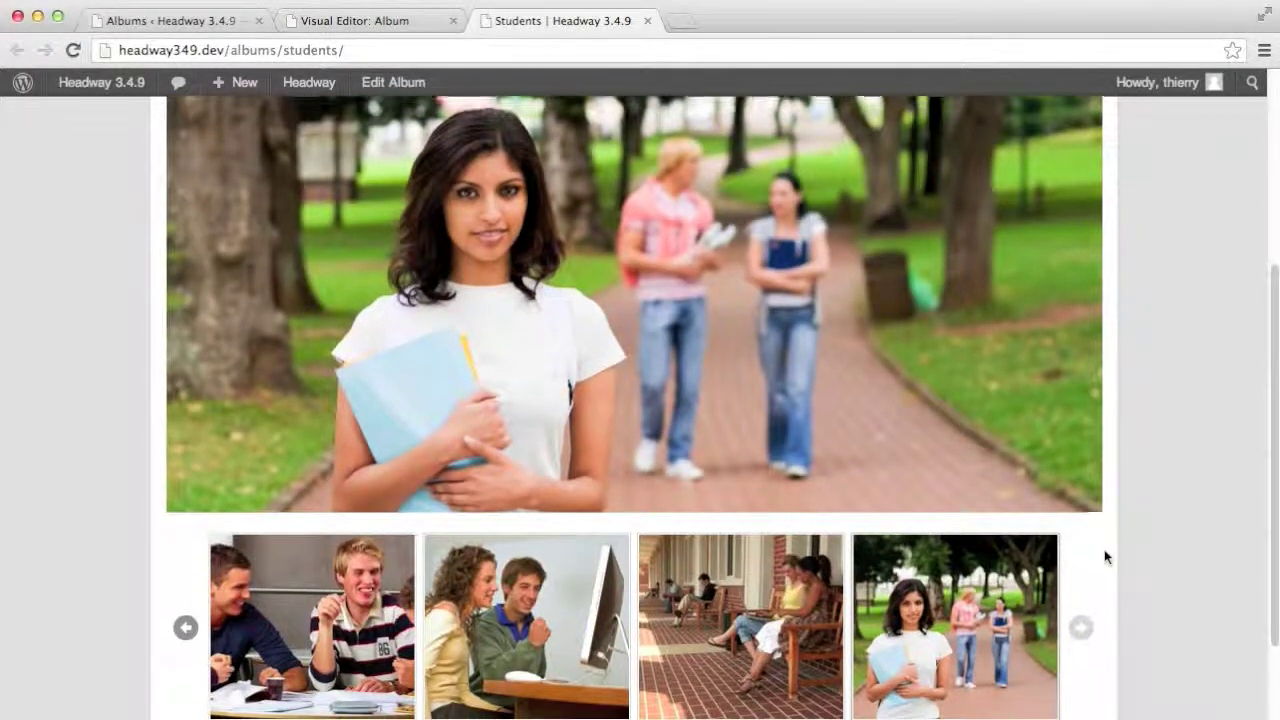
{"action": "scroll", "coordinate": [1107, 553], "scroll_direction": "down", "scroll_amount": 3}
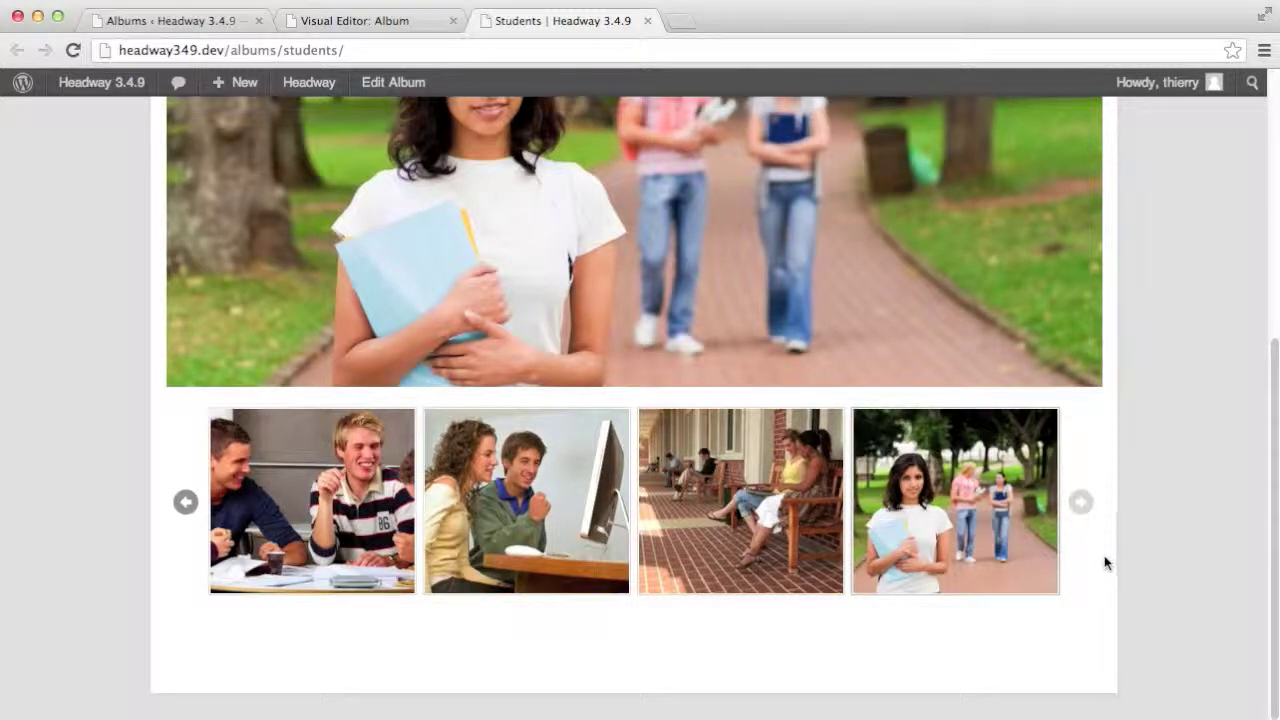
{"action": "left_click", "coordinate": [184, 507]}
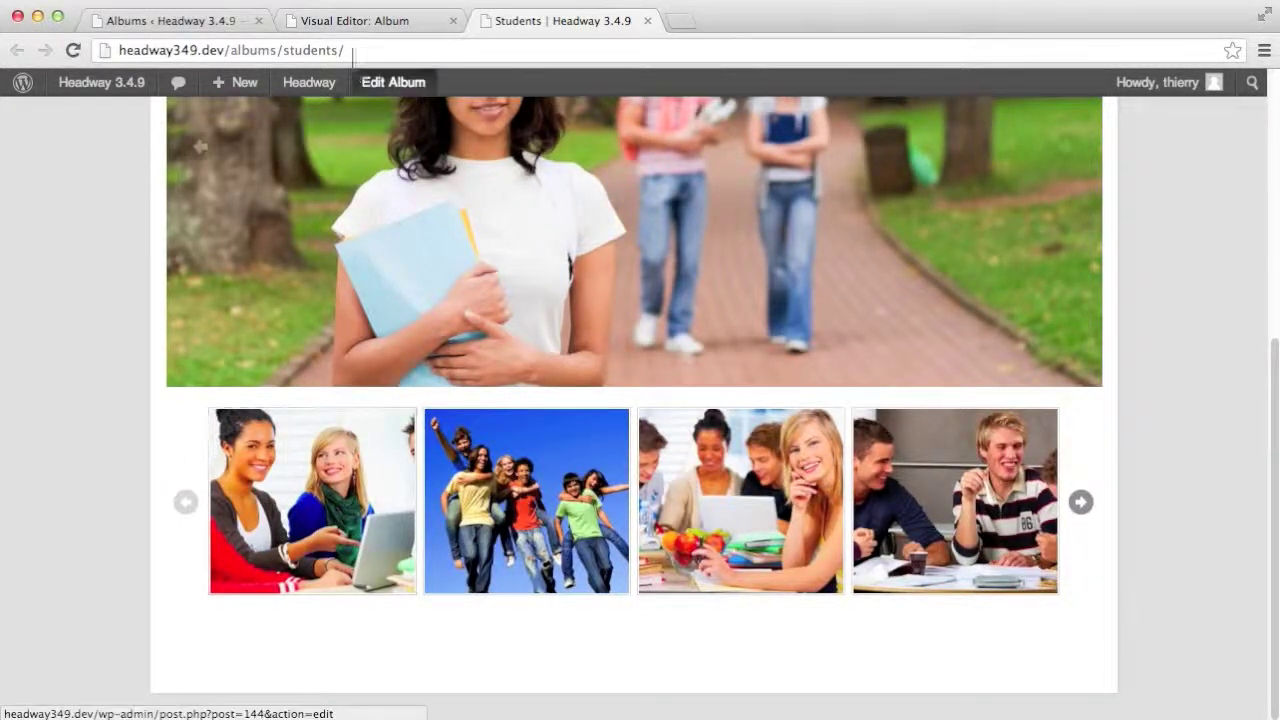
Turn on Show All Thumbnails in the gallery block settings and save.
{"action": "left_click", "coordinate": [357, 21]}
{"action": "scroll", "coordinate": [462, 564], "scroll_direction": "down", "scroll_amount": 3}
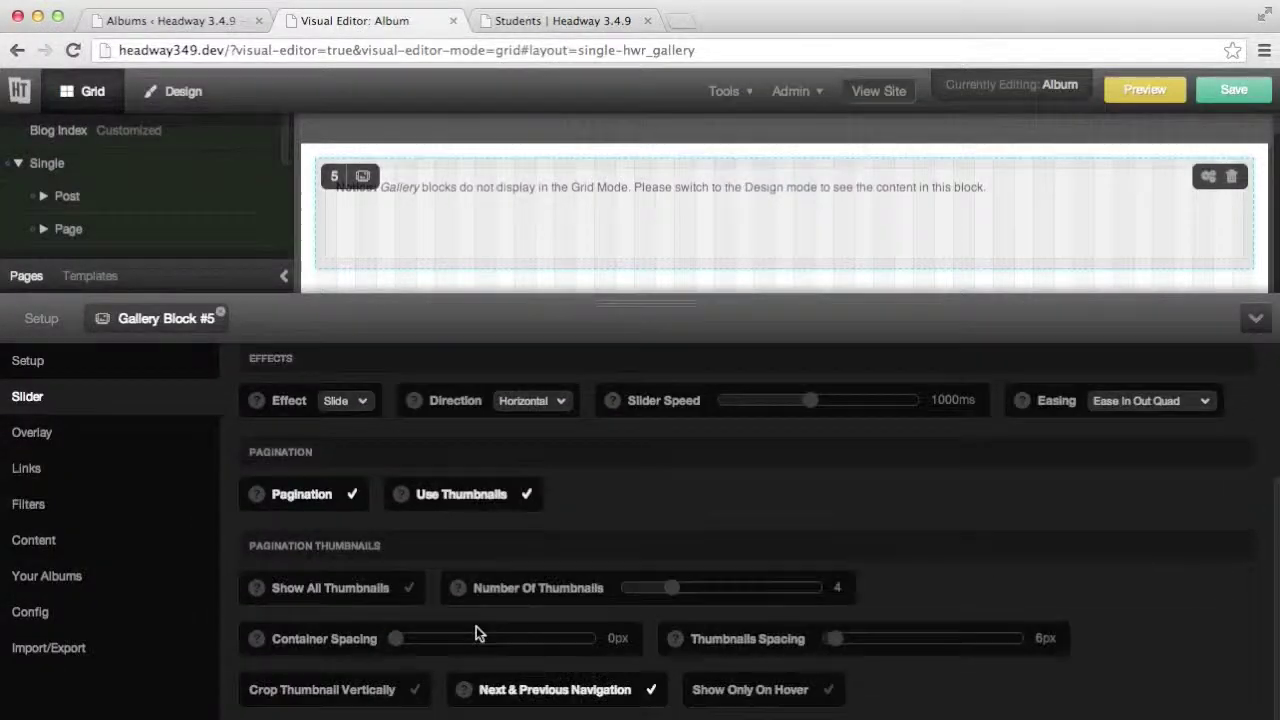
{"action": "left_click", "coordinate": [313, 590]}
{"action": "left_click", "coordinate": [1232, 92]}
Reload the Students page and preview the seventh, sixth and fourth photos from the thumbnail row.
{"action": "left_click", "coordinate": [547, 22]}
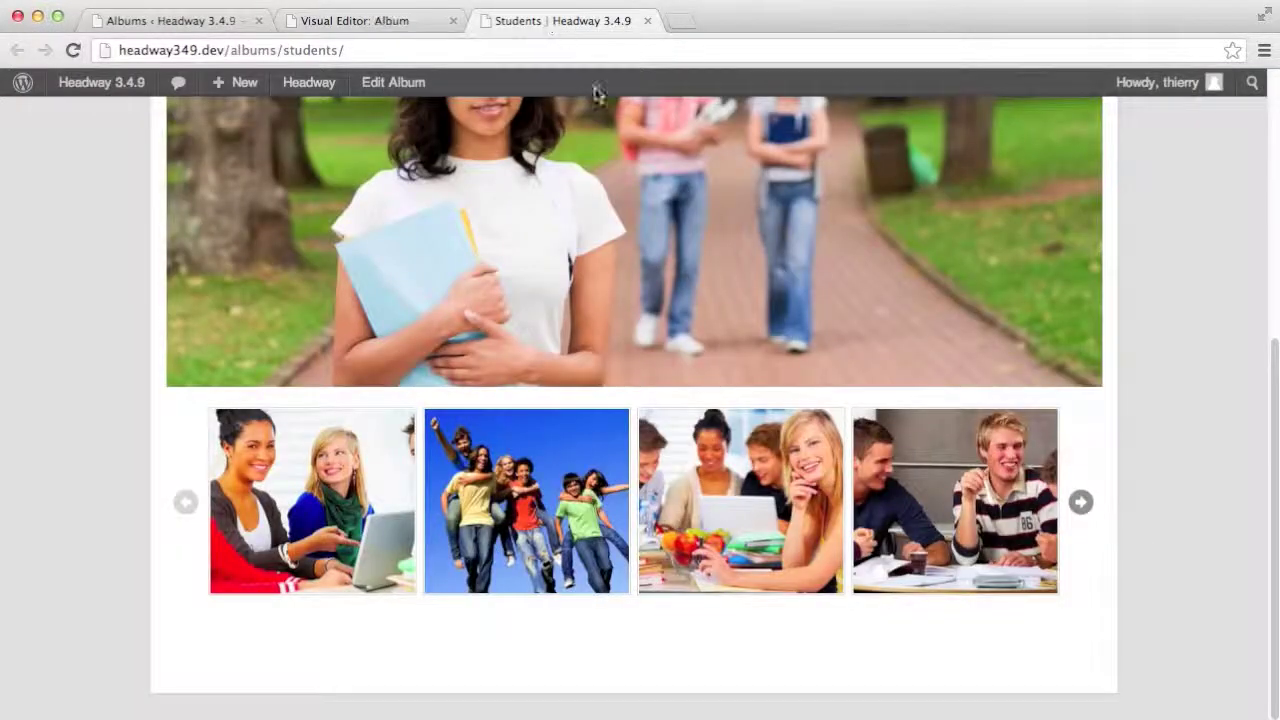
{"action": "key", "text": "super+r"}
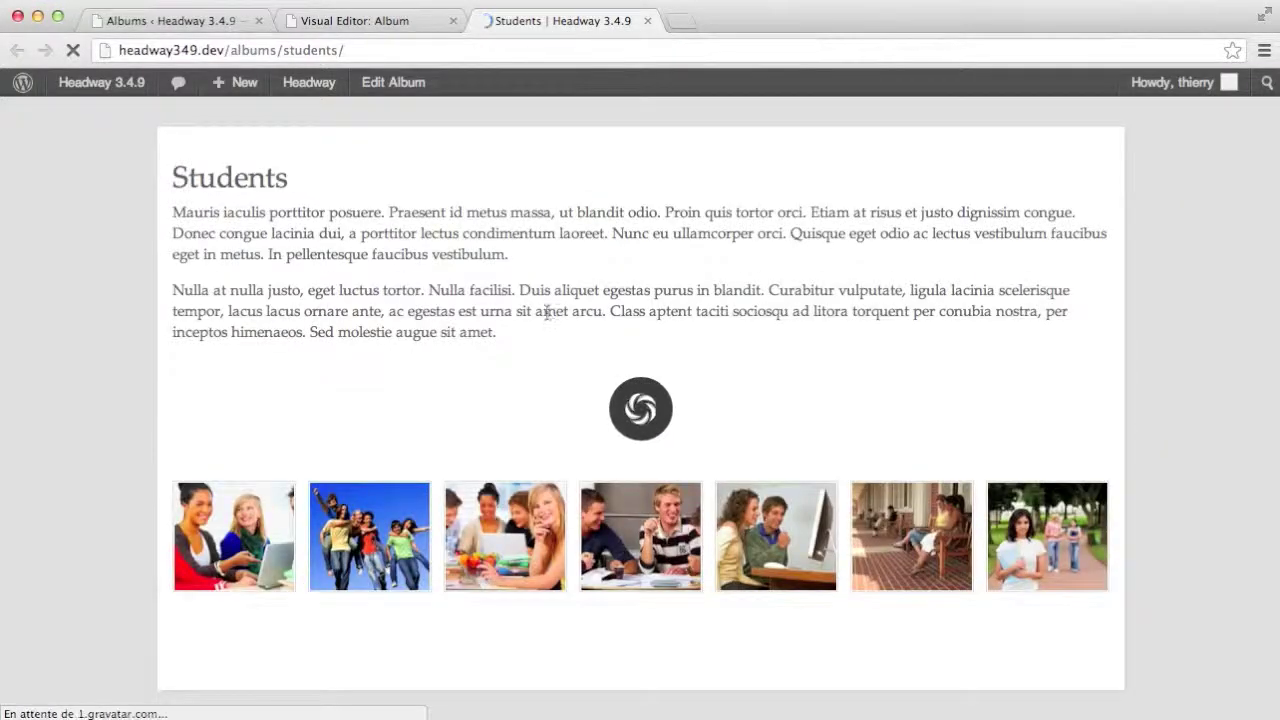
{"action": "scroll", "coordinate": [563, 461], "scroll_direction": "down", "scroll_amount": 5}
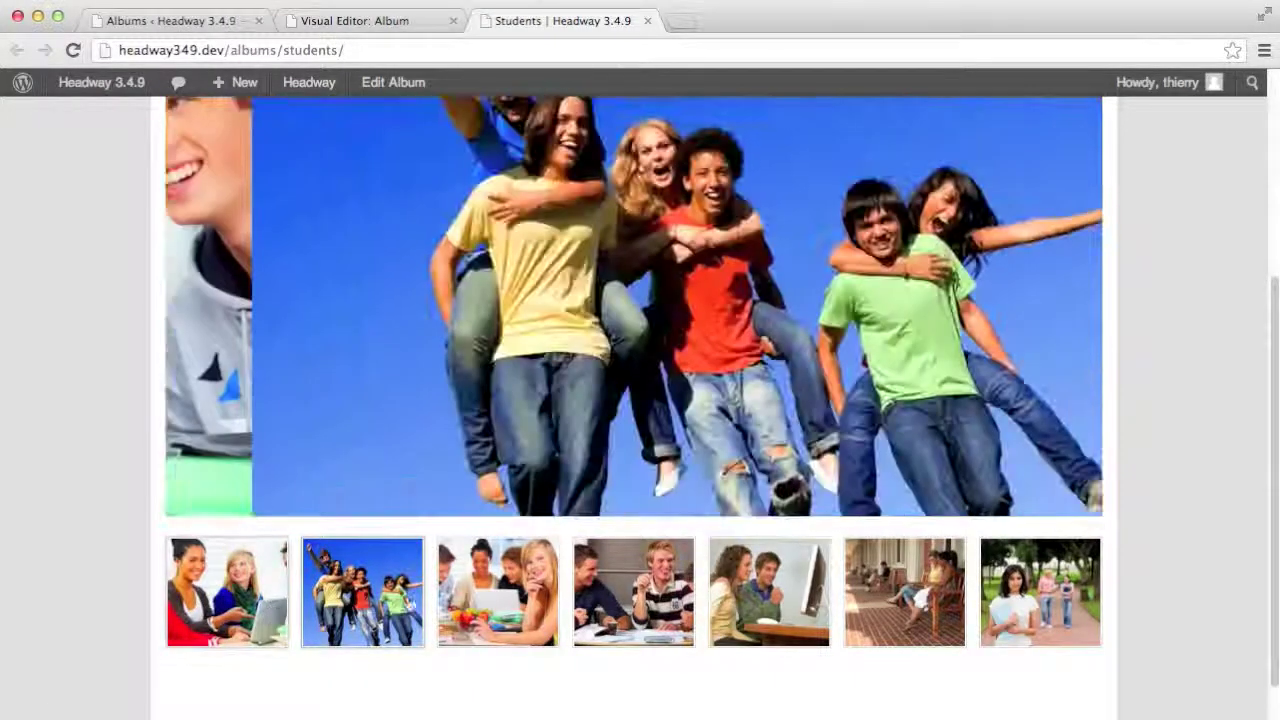
{"action": "left_click", "coordinate": [1049, 606]}
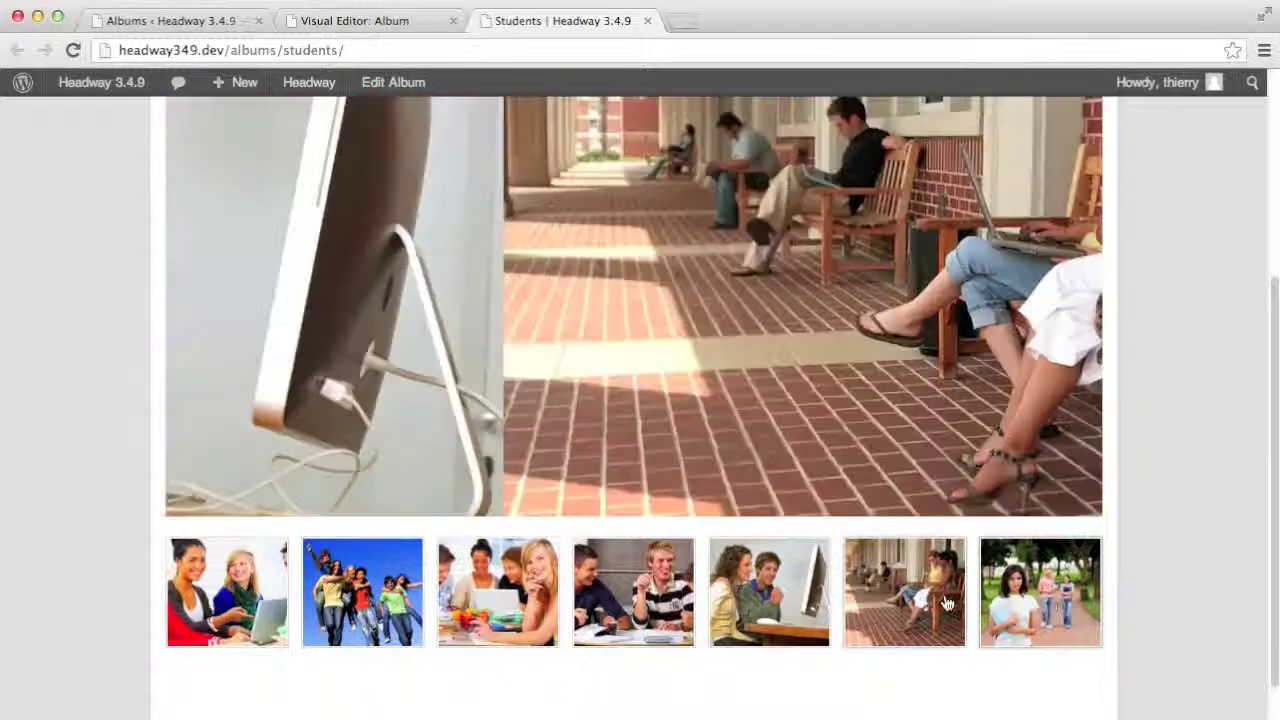
{"action": "left_click", "coordinate": [932, 600]}
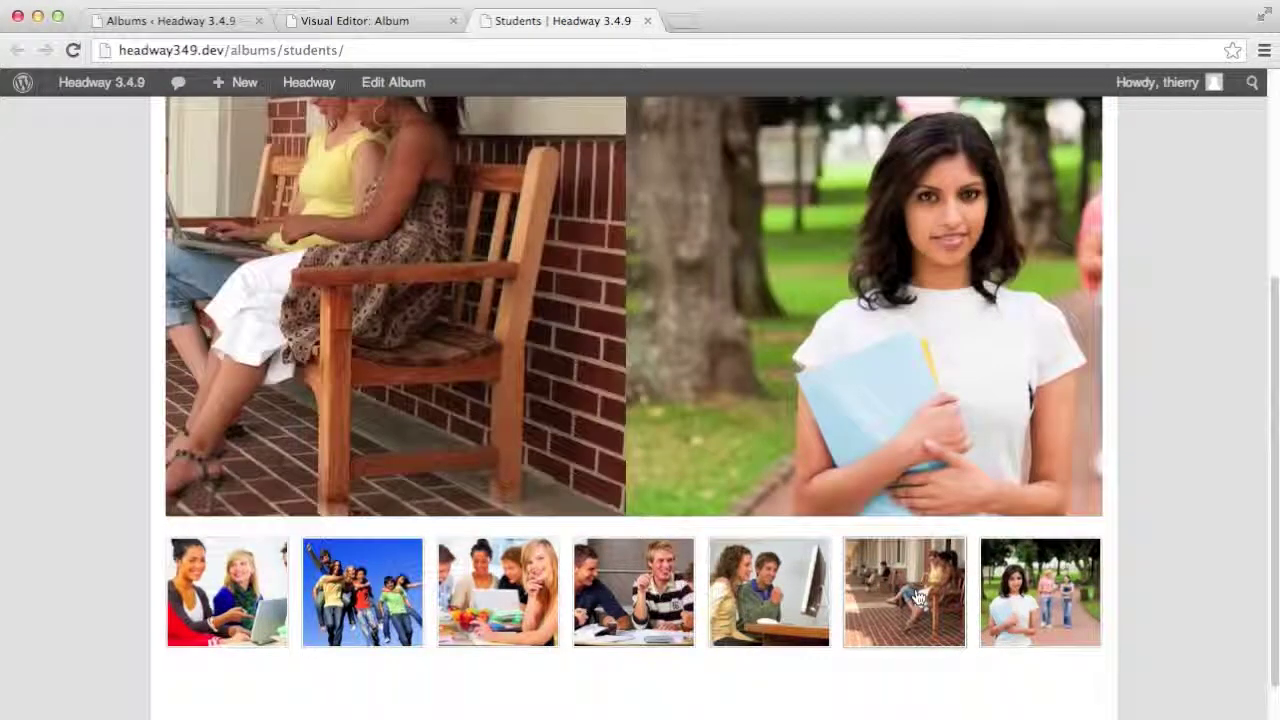
{"action": "left_click", "coordinate": [615, 587]}
{"action": "scroll", "coordinate": [1150, 503], "scroll_direction": "up", "scroll_amount": 2}
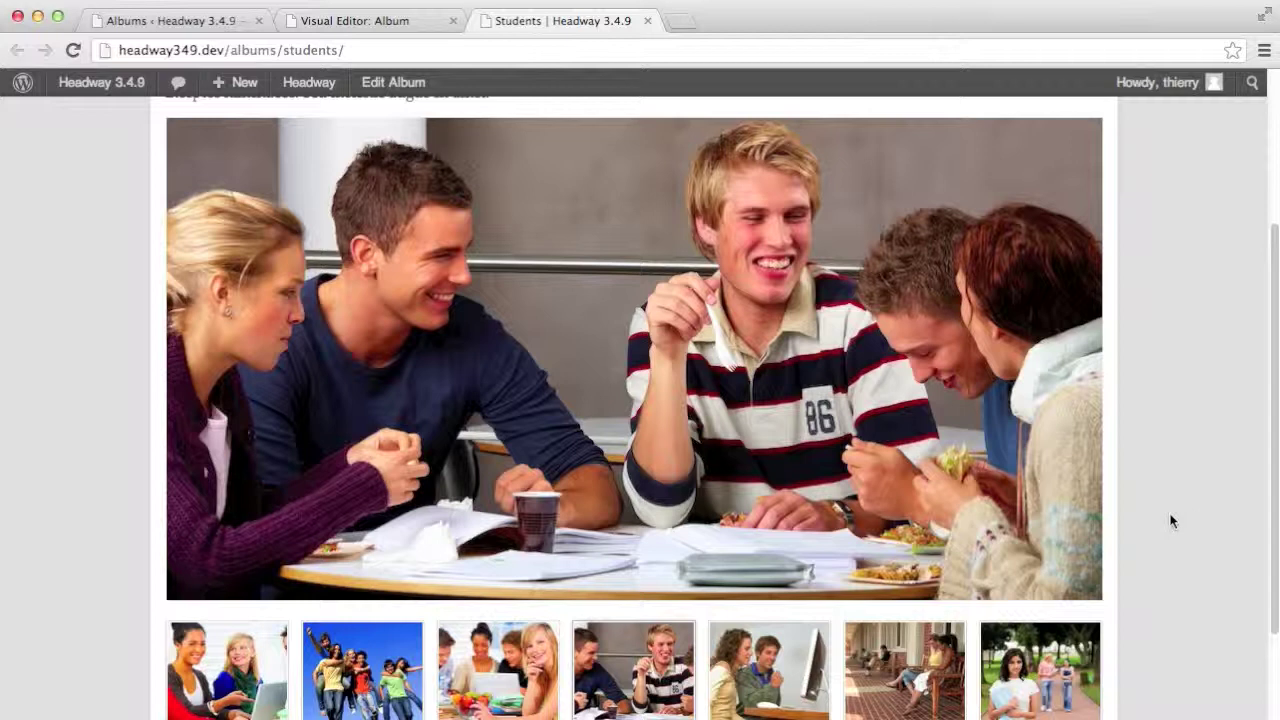
Set the gallery's Slider Height Method to Animate, save, and reload the Students page.
{"action": "left_click", "coordinate": [312, 18]}
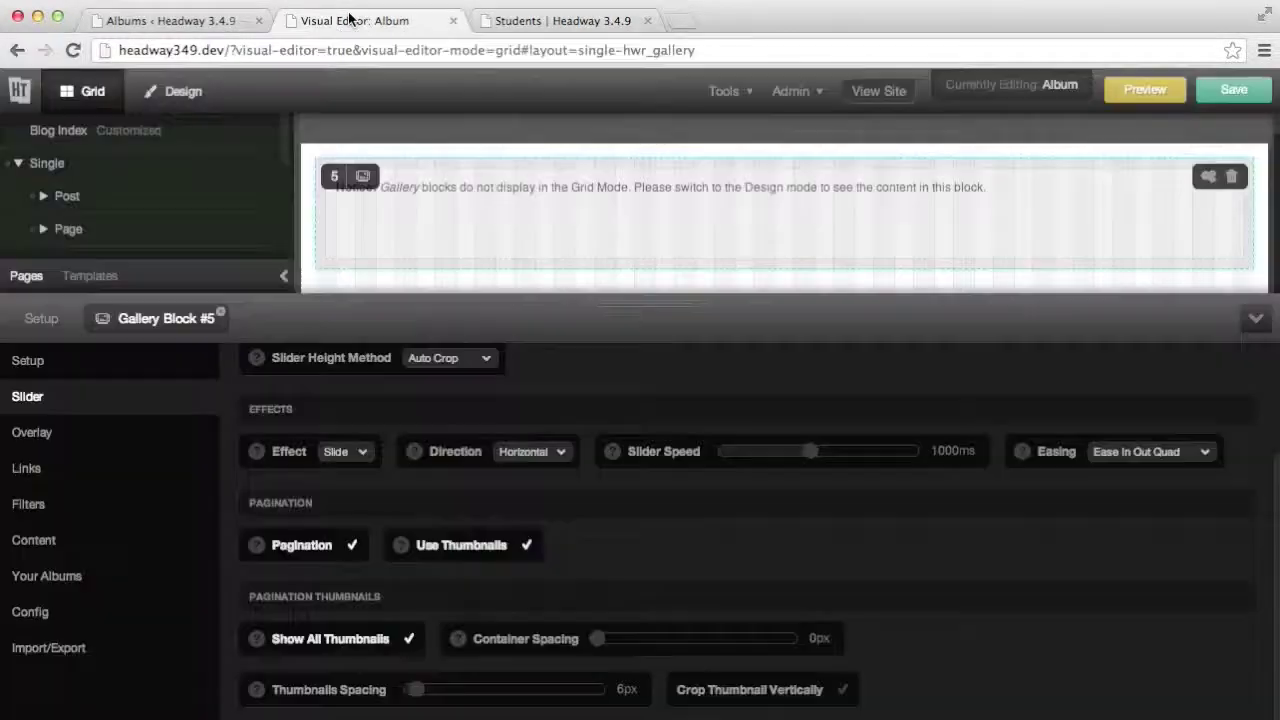
{"action": "scroll", "coordinate": [391, 522], "scroll_direction": "up", "scroll_amount": 4}
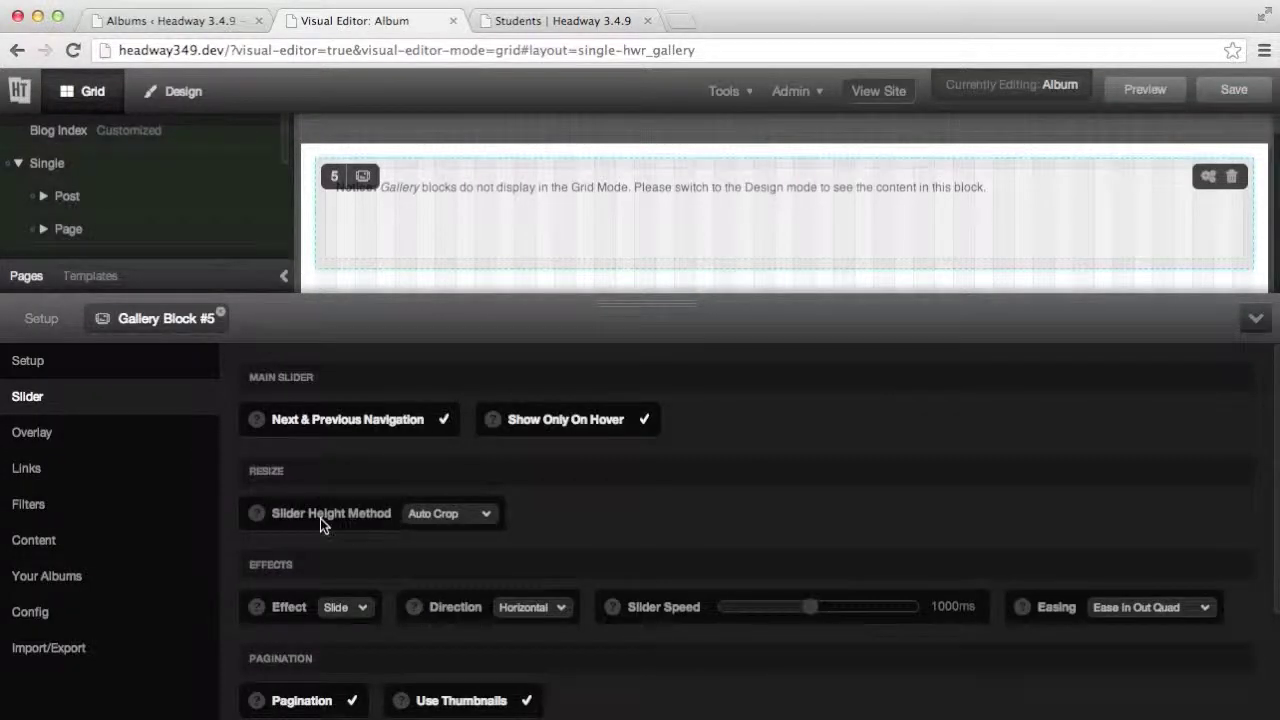
{"action": "left_click", "coordinate": [448, 518]}
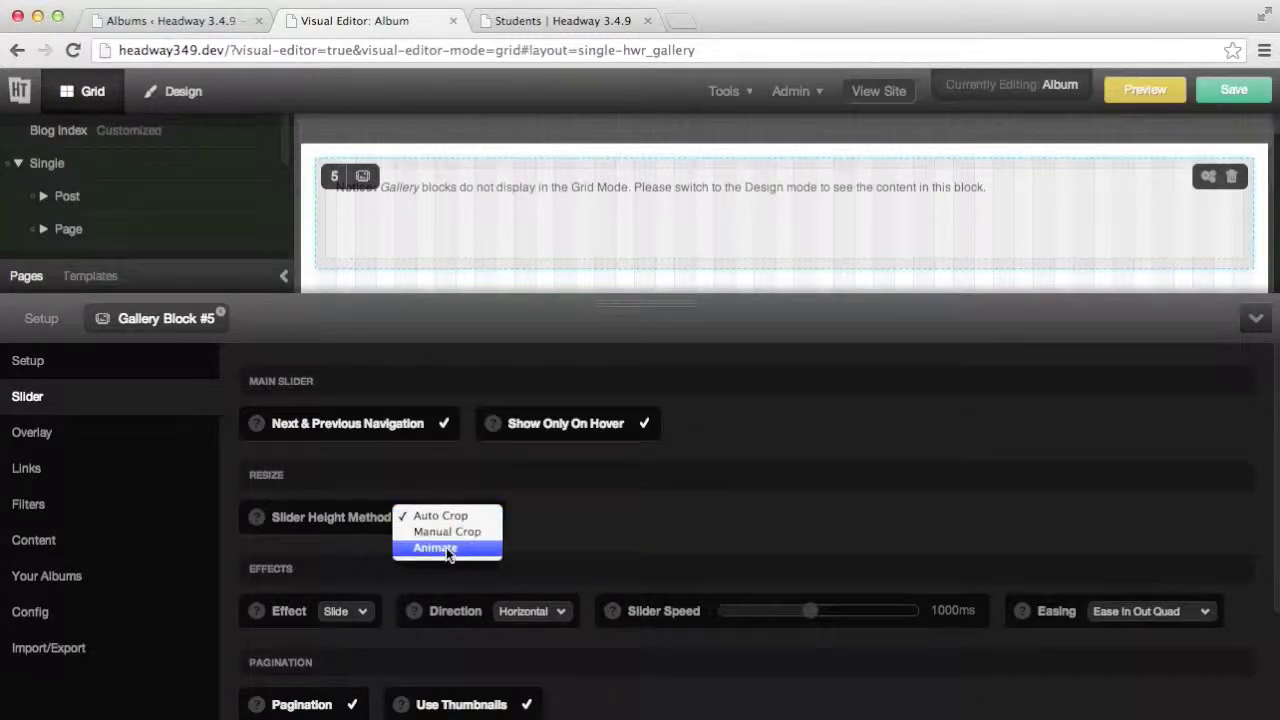
{"action": "left_click", "coordinate": [445, 549]}
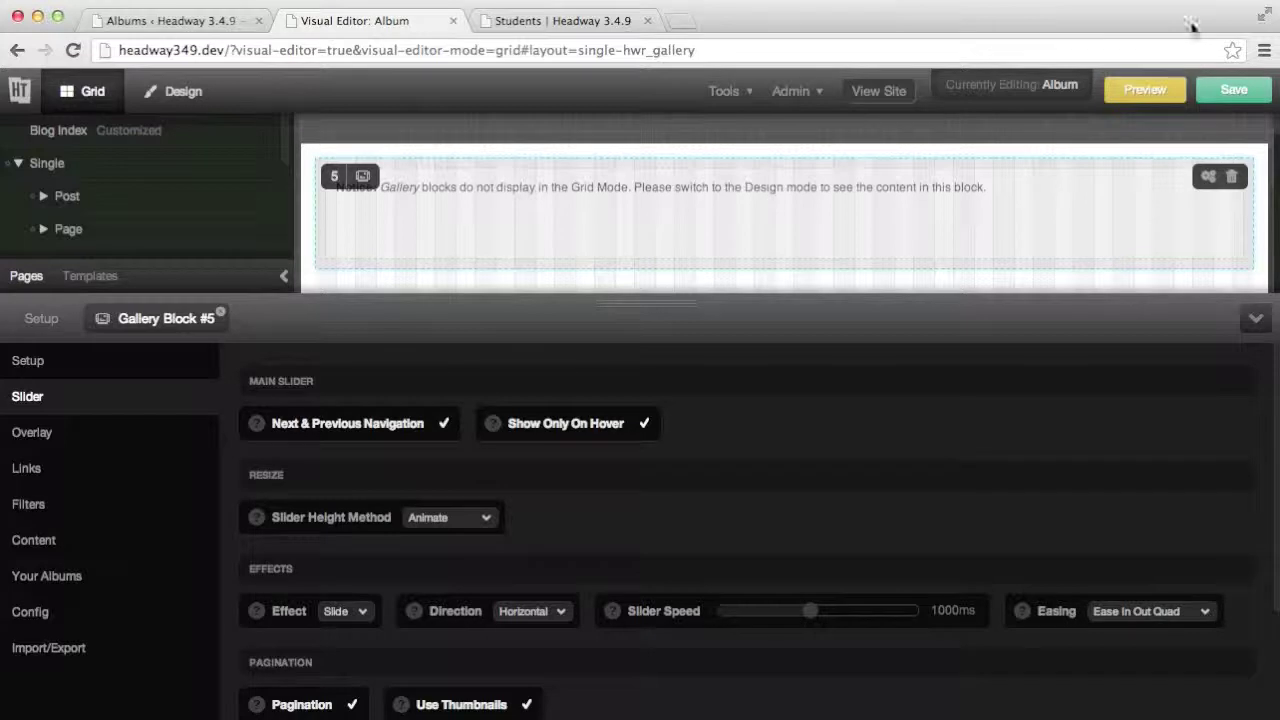
{"action": "left_click", "coordinate": [1222, 89]}
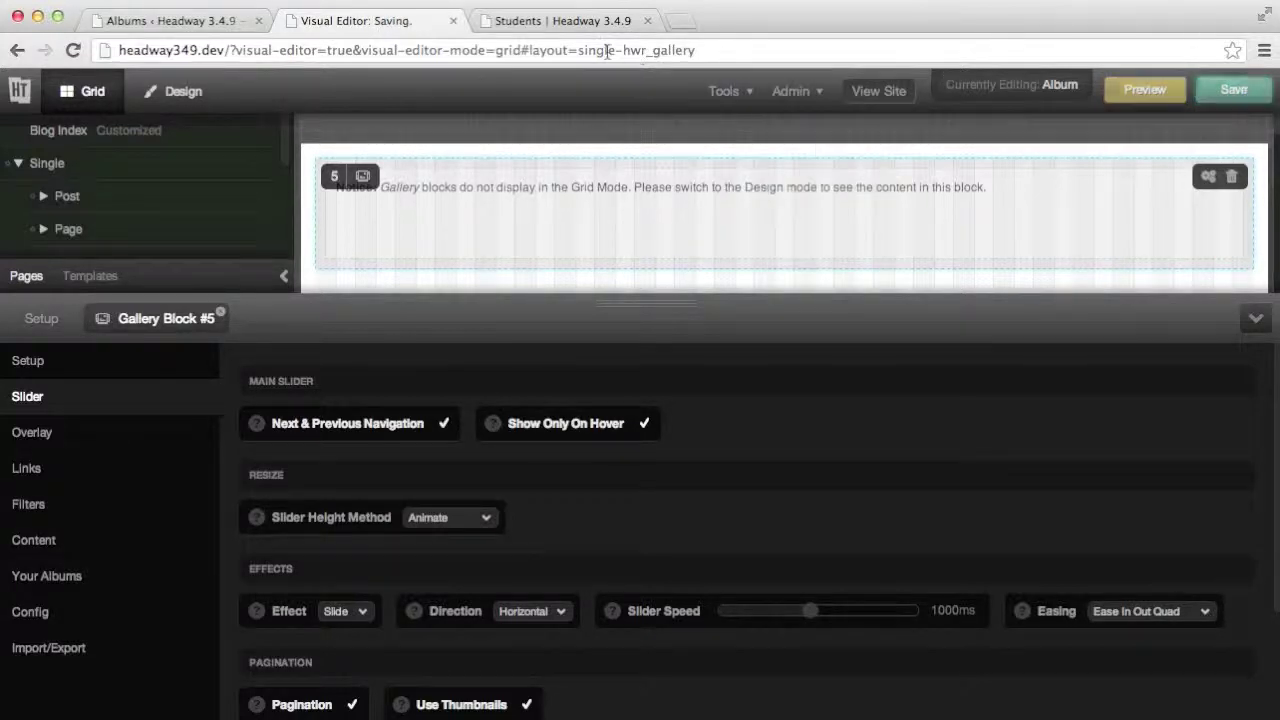
{"action": "left_click", "coordinate": [563, 20]}
{"action": "key", "text": "super+r"}
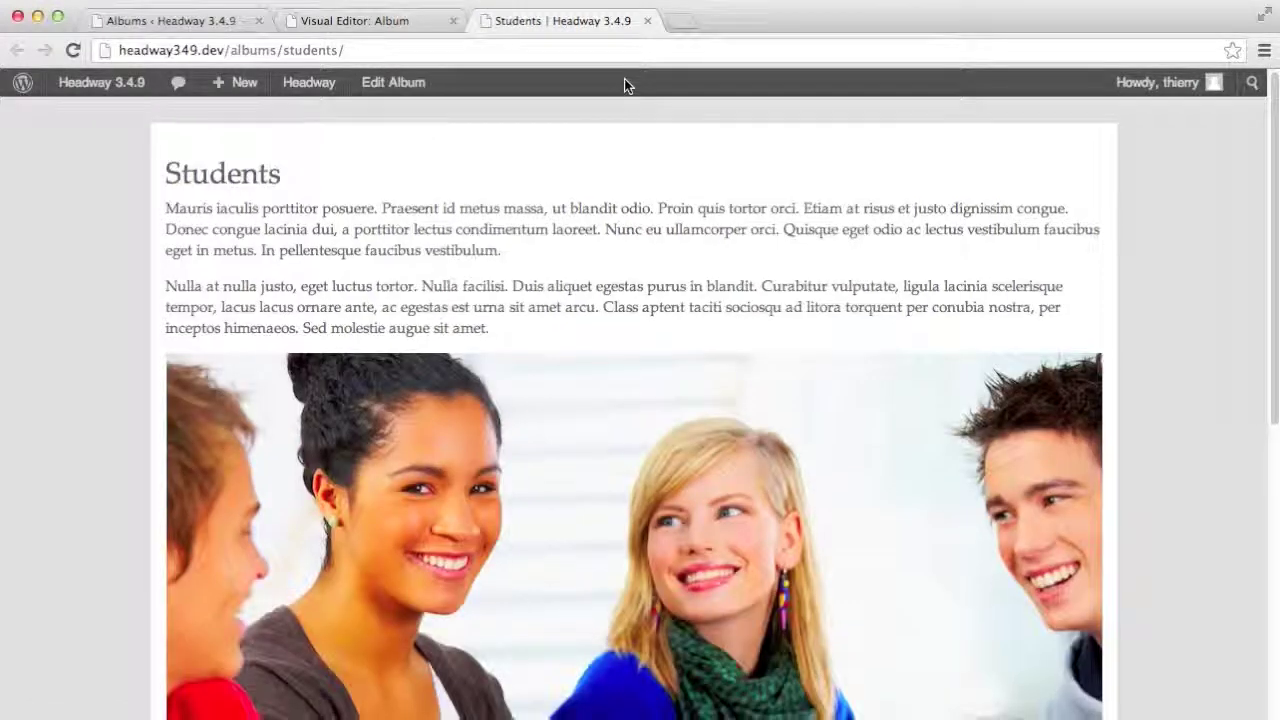
Show the fifth thumbnail's photo, students at a computer, in the animated-height slider.
{"action": "scroll", "coordinate": [624, 78], "scroll_direction": "down", "scroll_amount": 5}
{"action": "scroll", "coordinate": [103, 241], "scroll_direction": "down", "scroll_amount": 4}
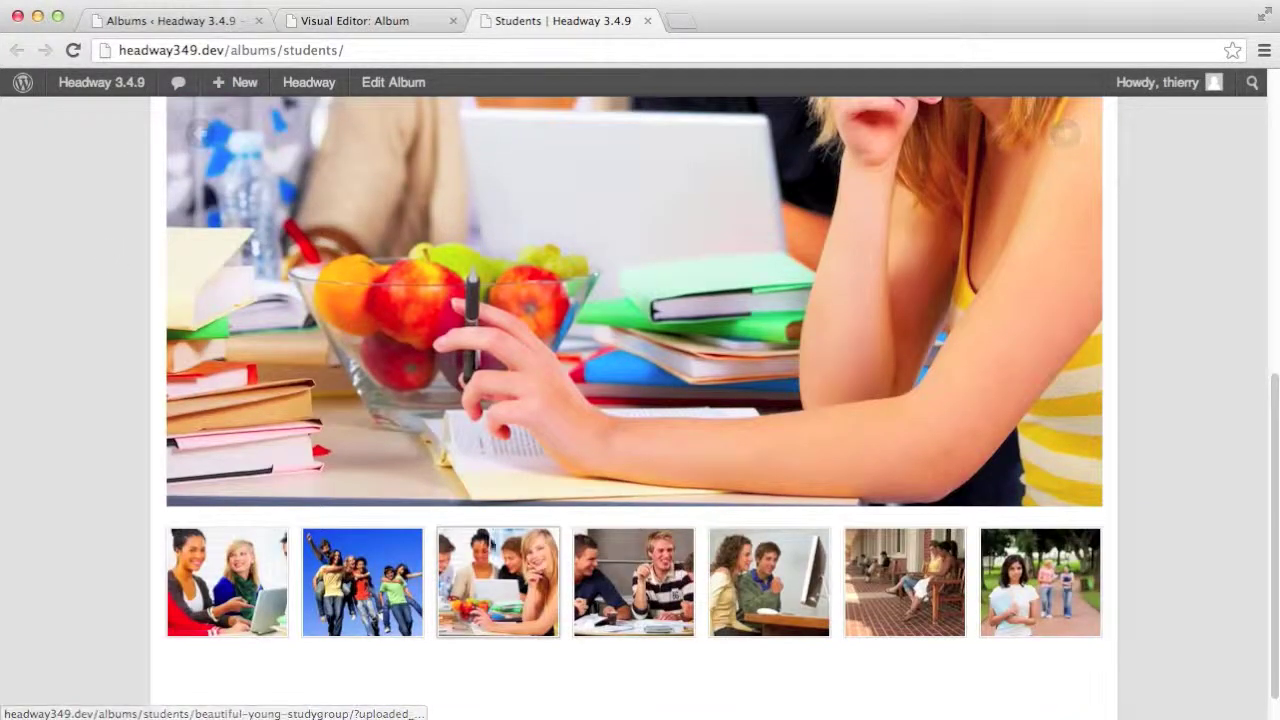
{"action": "left_click", "coordinate": [713, 598]}
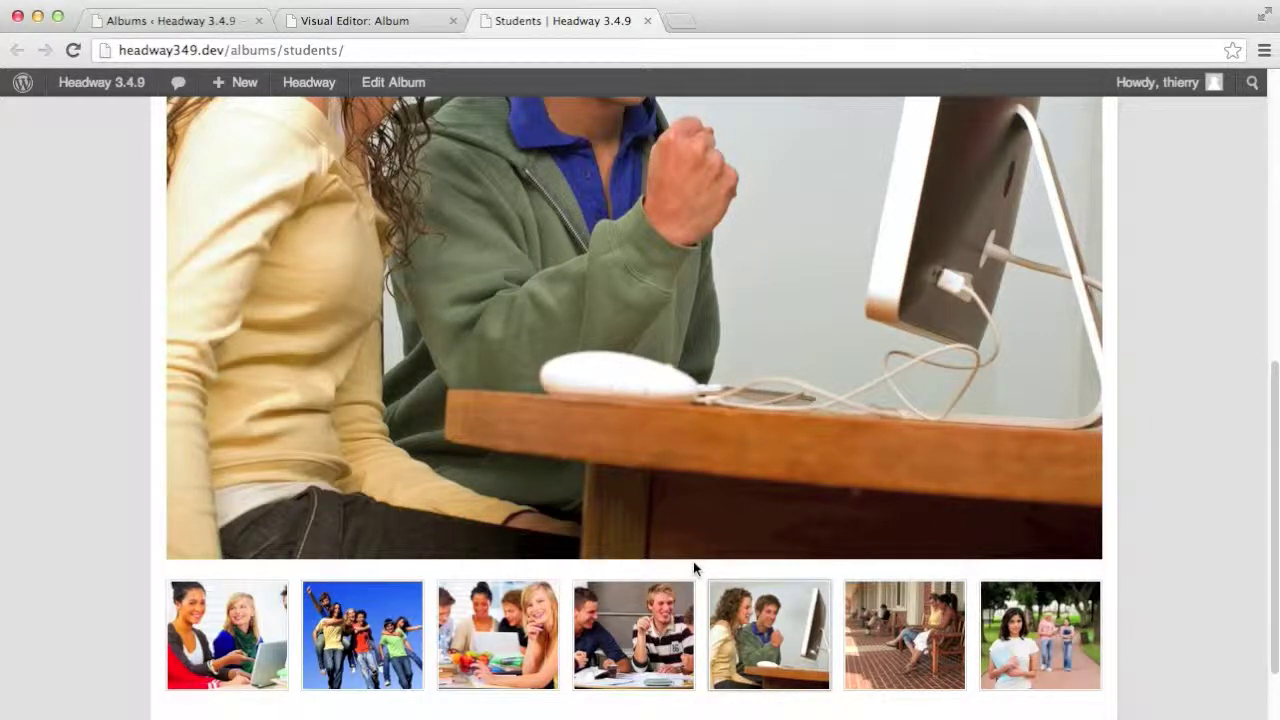
Set the slider Effect to Fade with 600ms Slider Speed, save, and reload the Students page.
{"action": "left_click", "coordinate": [360, 20]}
{"action": "left_click", "coordinate": [346, 613]}
{"action": "left_click", "coordinate": [345, 590]}
{"action": "left_click_drag", "start_coordinate": [643, 617], "coordinate": [565, 618]}
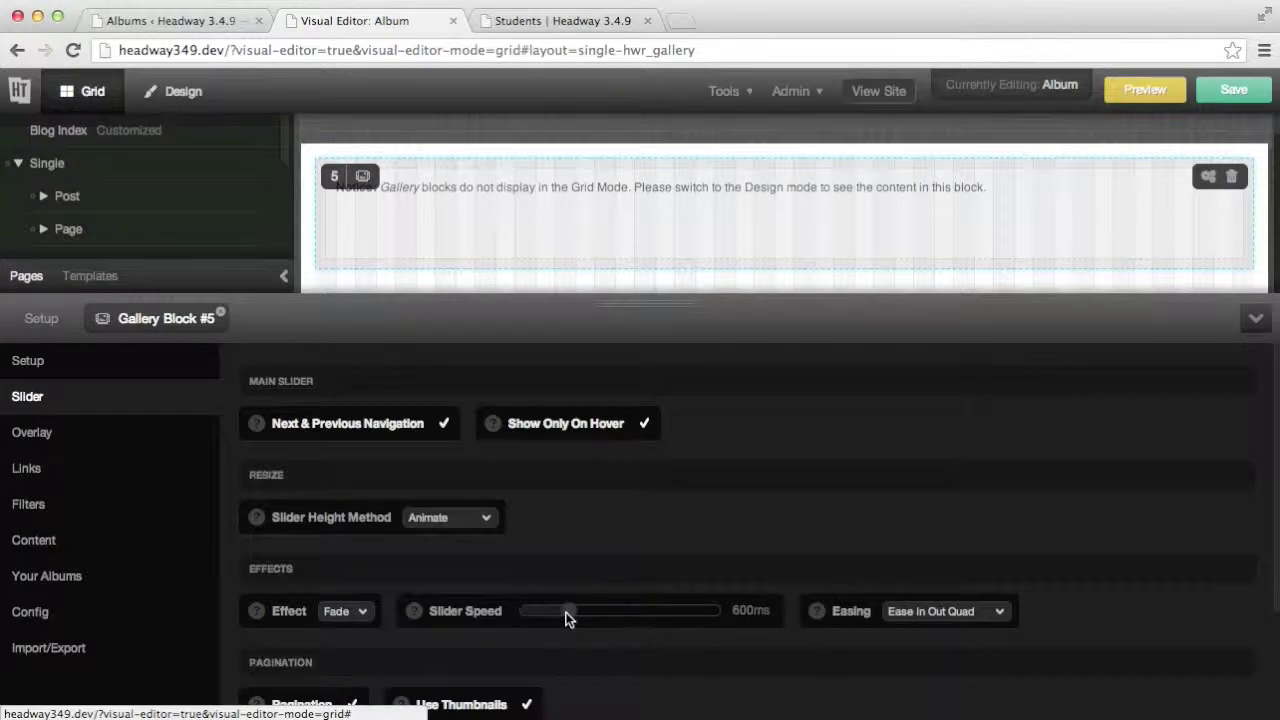
{"action": "left_click", "coordinate": [1230, 92]}
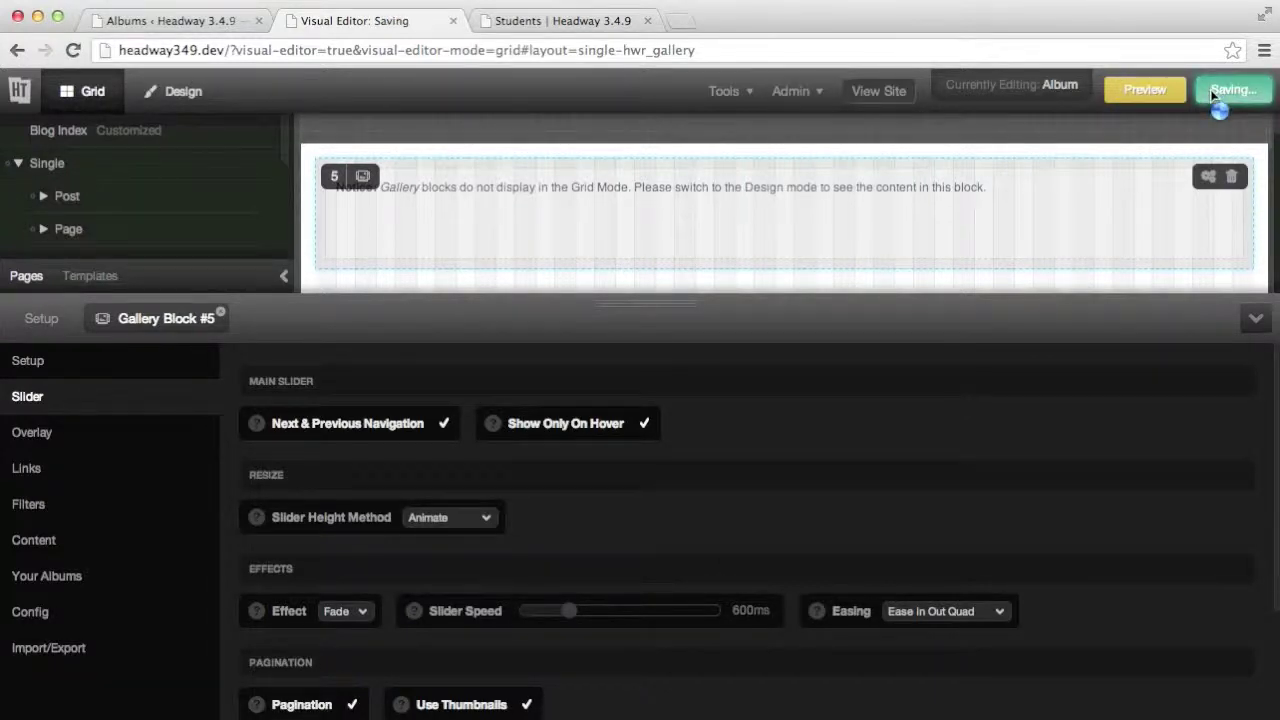
{"action": "left_click", "coordinate": [560, 20]}
{"action": "key", "text": "super+r"}
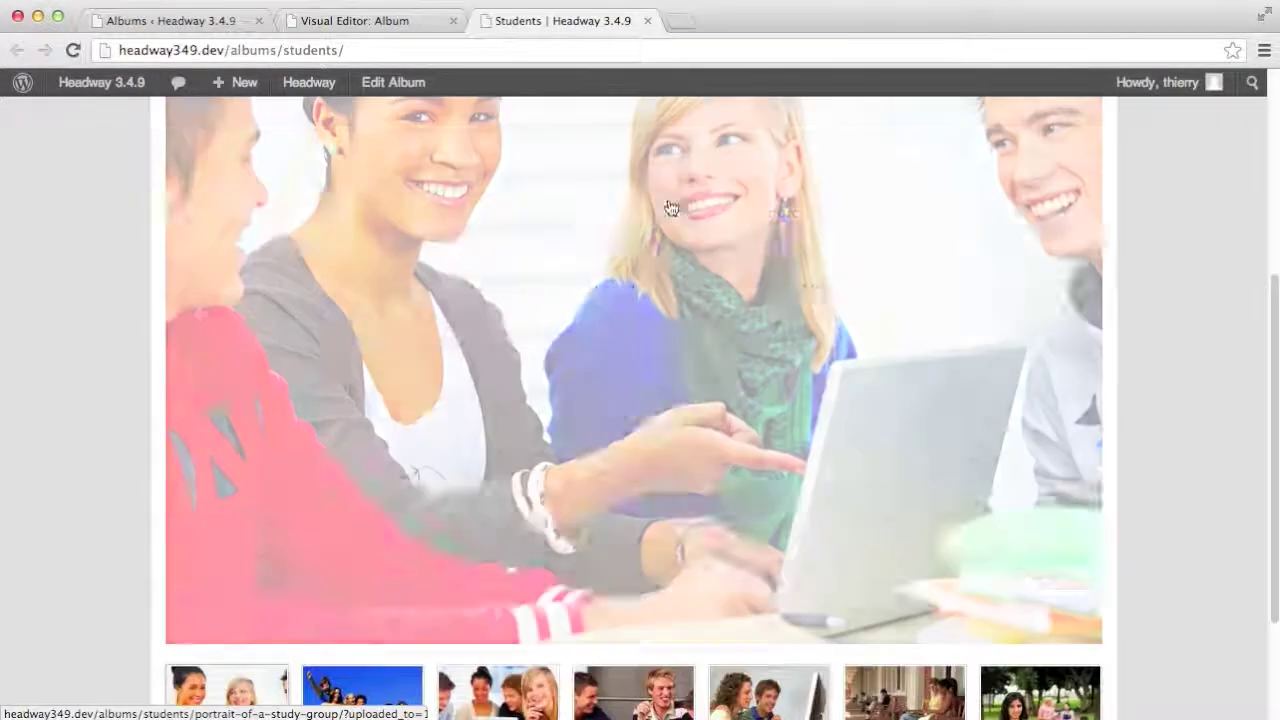
Show the second, third and fourth photos in turn to watch the fade transitions.
{"action": "scroll", "coordinate": [450, 368], "scroll_direction": "down", "scroll_amount": 3}
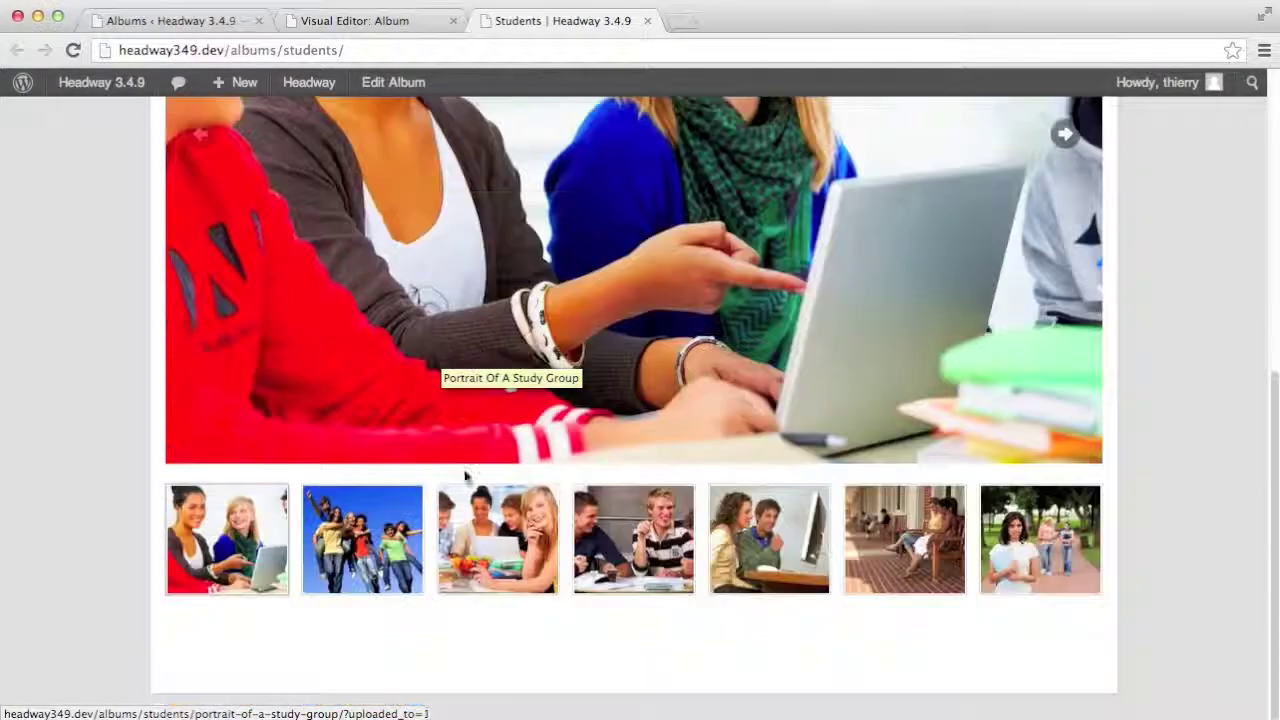
{"action": "left_click", "coordinate": [396, 537]}
{"action": "left_click", "coordinate": [496, 544]}
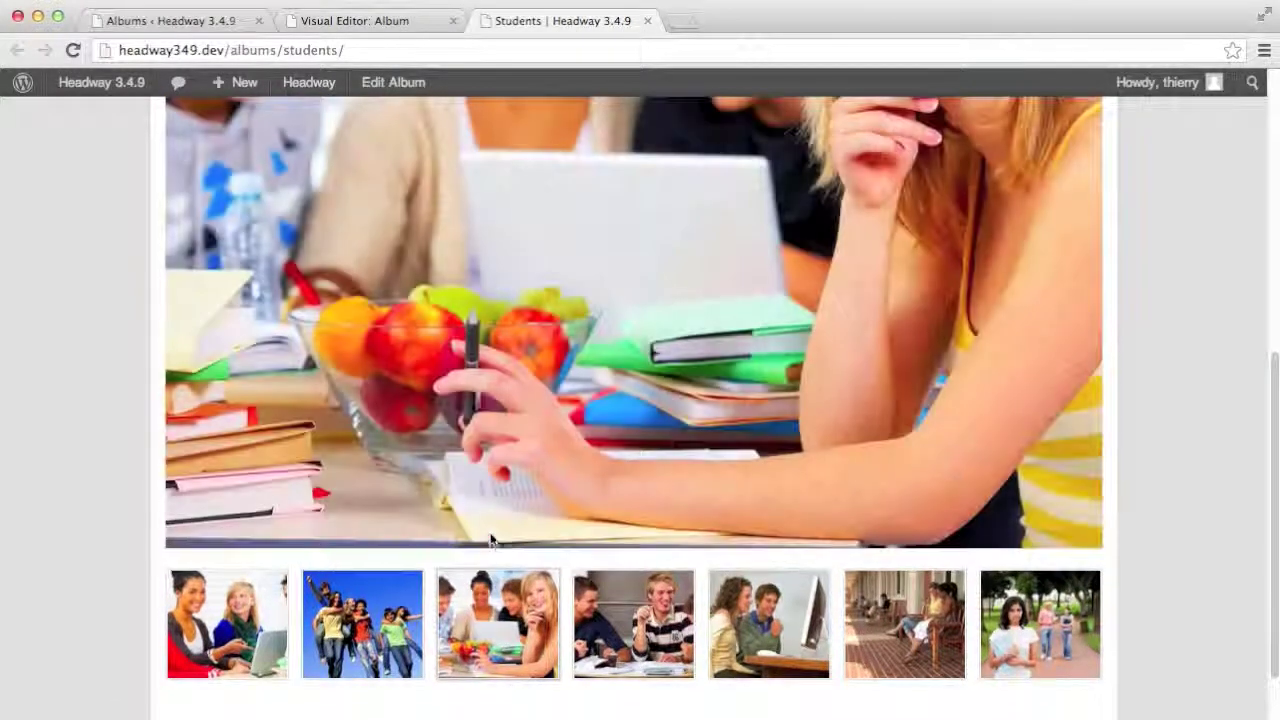
{"action": "left_click", "coordinate": [594, 598]}
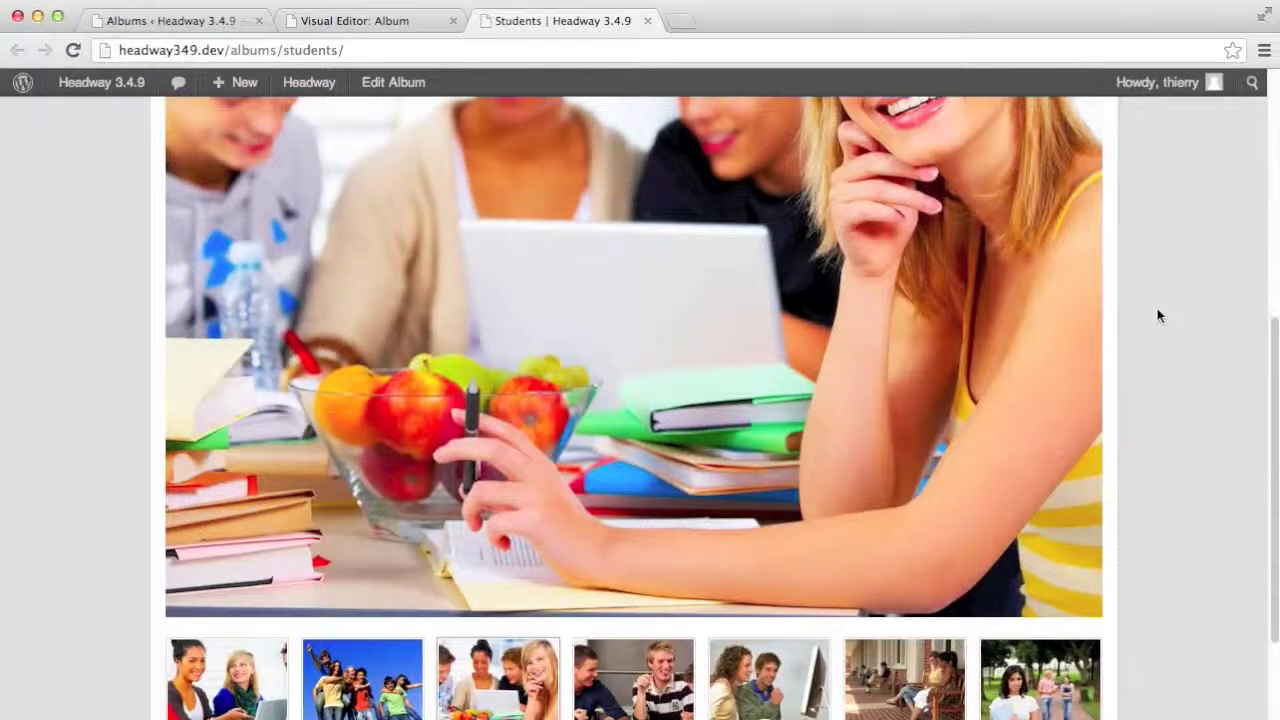
{"action": "scroll", "coordinate": [1114, 534], "scroll_direction": "down", "scroll_amount": 2}
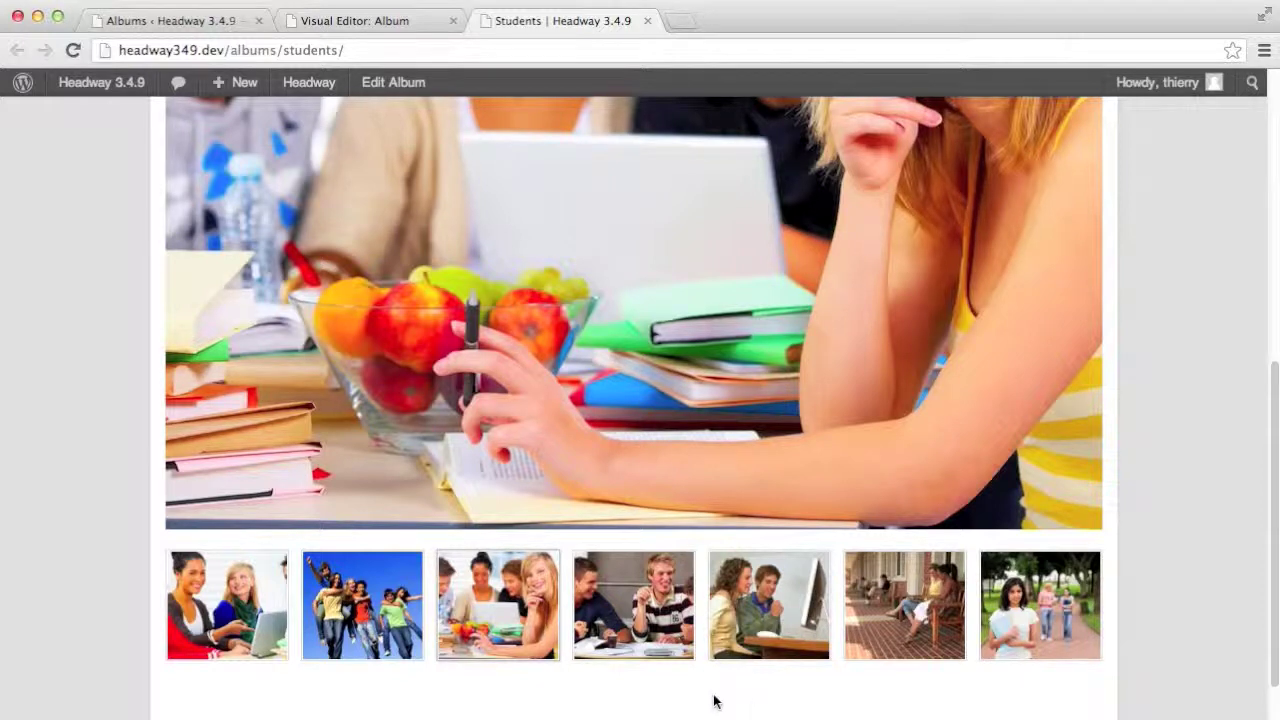
Turn off Show All Thumbnails and set Number Of Thumbnails to 3.
{"action": "left_click", "coordinate": [389, 24]}
{"action": "scroll", "coordinate": [540, 441], "scroll_direction": "down", "scroll_amount": 3}
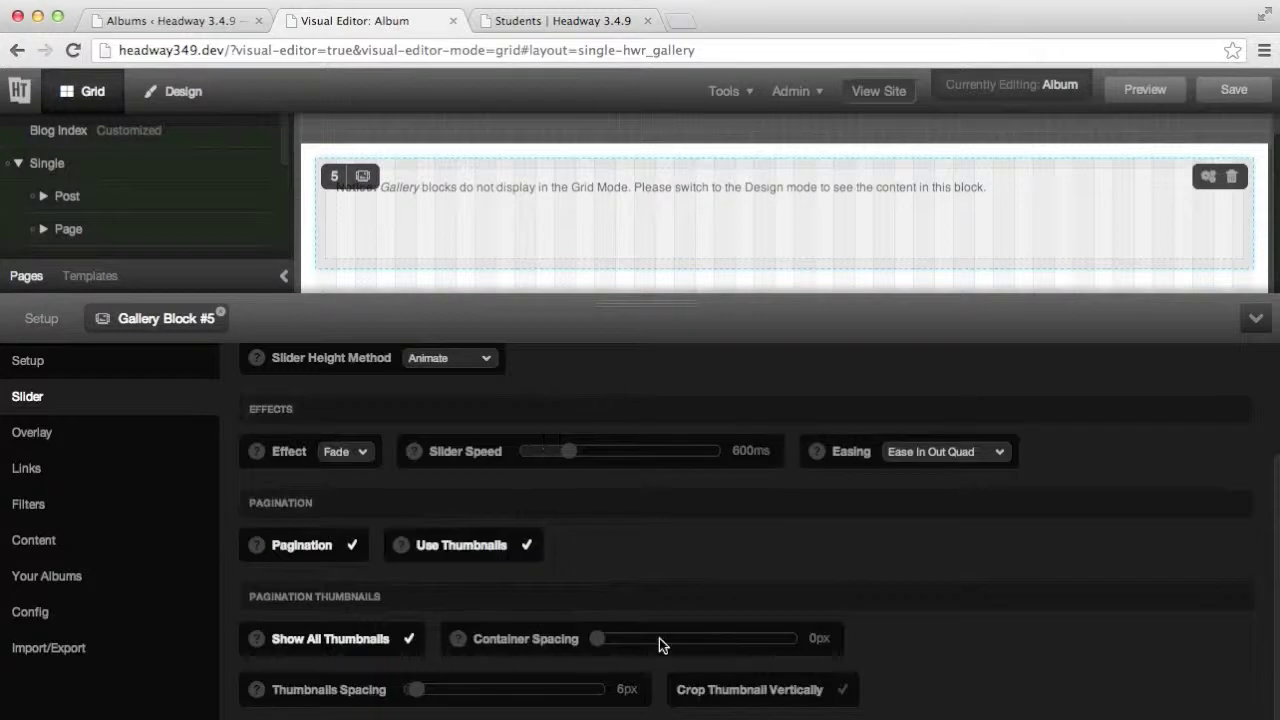
{"action": "left_click", "coordinate": [338, 641]}
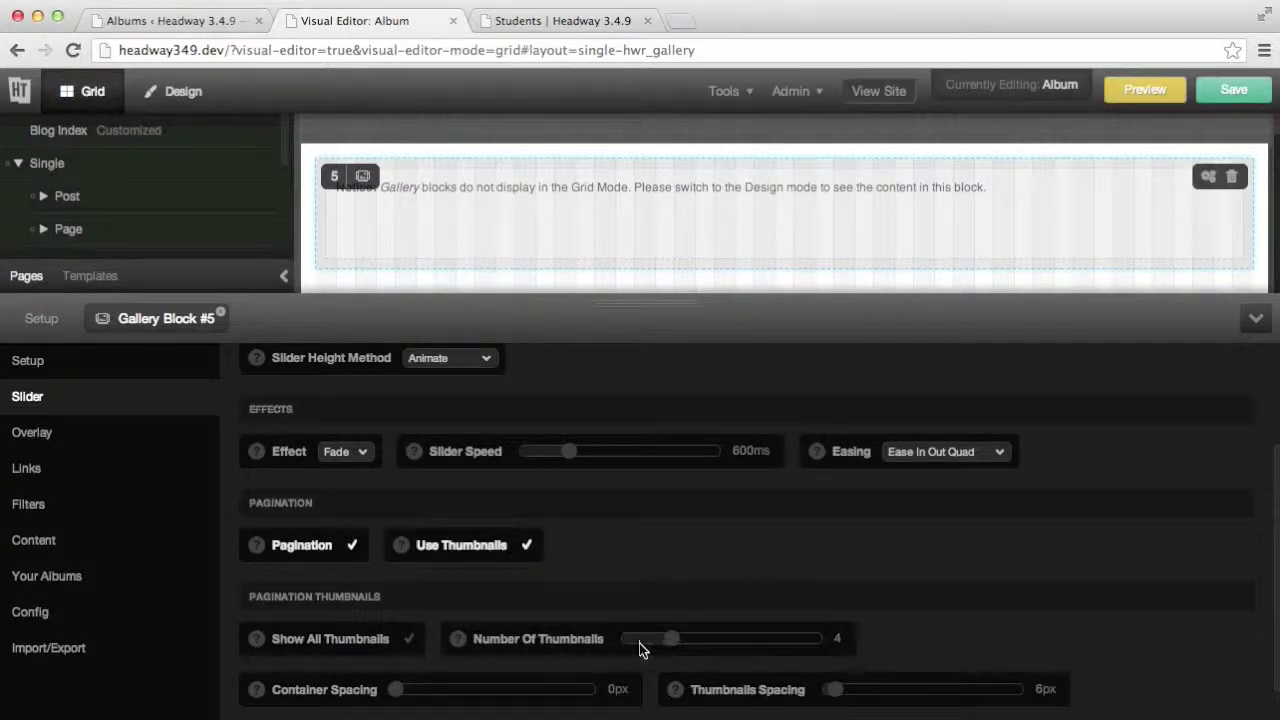
{"action": "left_click_drag", "start_coordinate": [668, 645], "coordinate": [646, 645]}
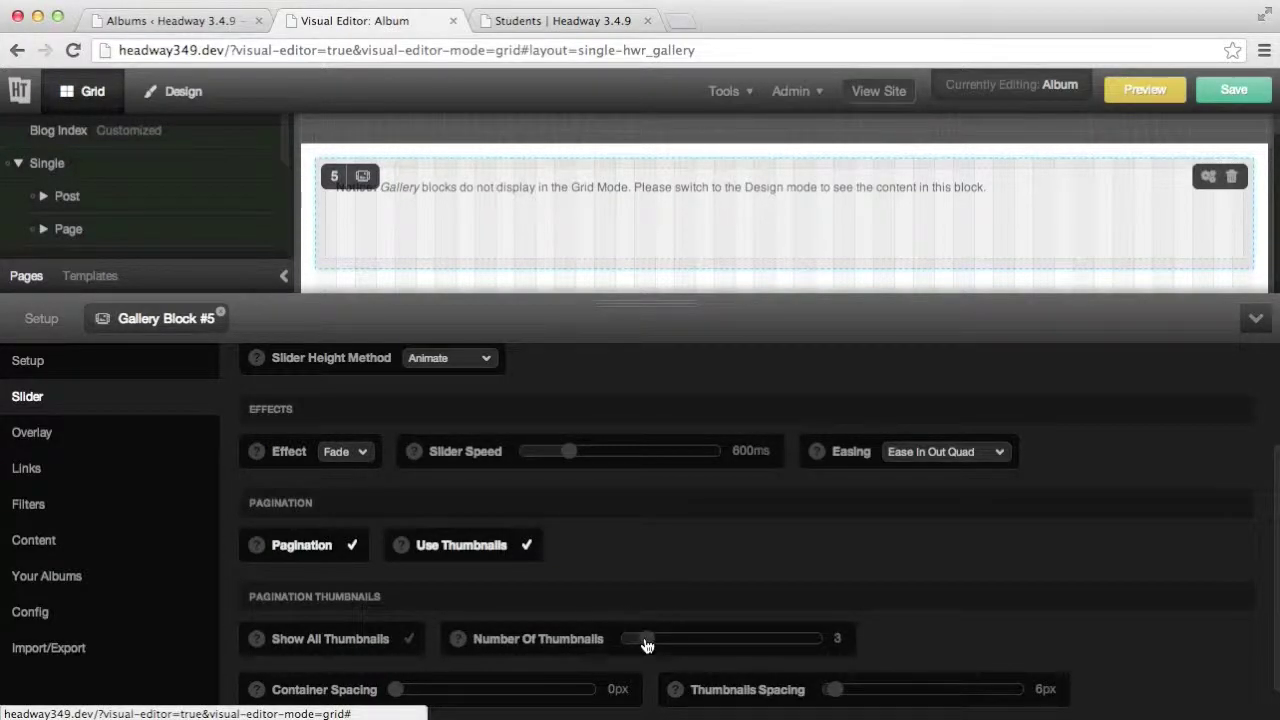
{"action": "scroll", "coordinate": [664, 605], "scroll_direction": "down", "scroll_amount": 1}
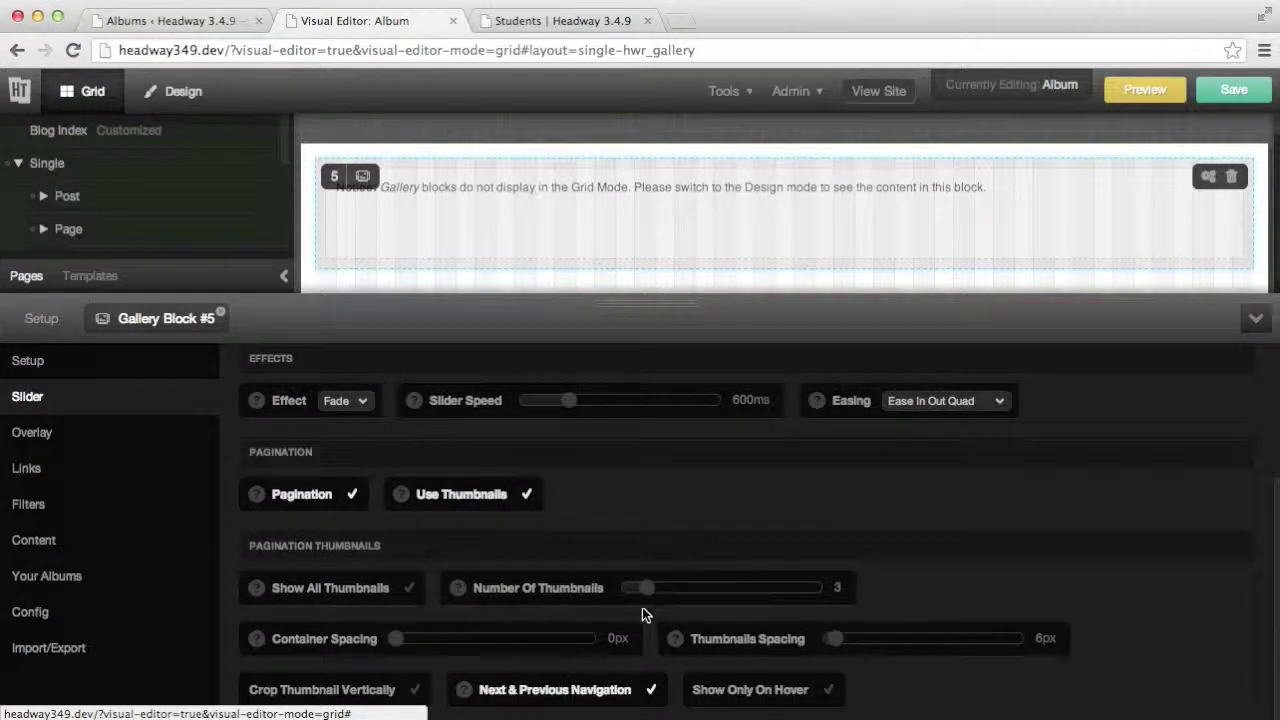
Widen the thumbnail Container Spacing to 400px and save the gallery settings.
{"action": "left_click_drag", "start_coordinate": [396, 638], "coordinate": [503, 638]}
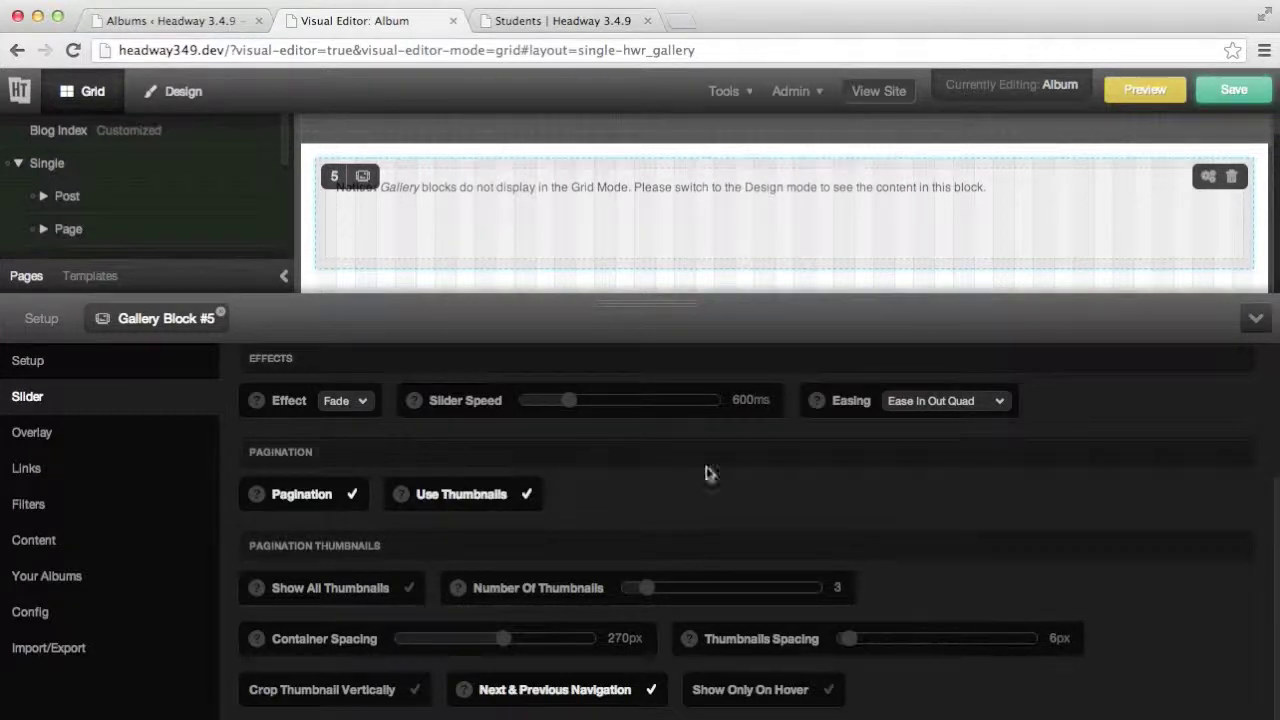
{"action": "left_click_drag", "start_coordinate": [503, 638], "coordinate": [562, 649]}
{"action": "left_click", "coordinate": [1234, 89]}
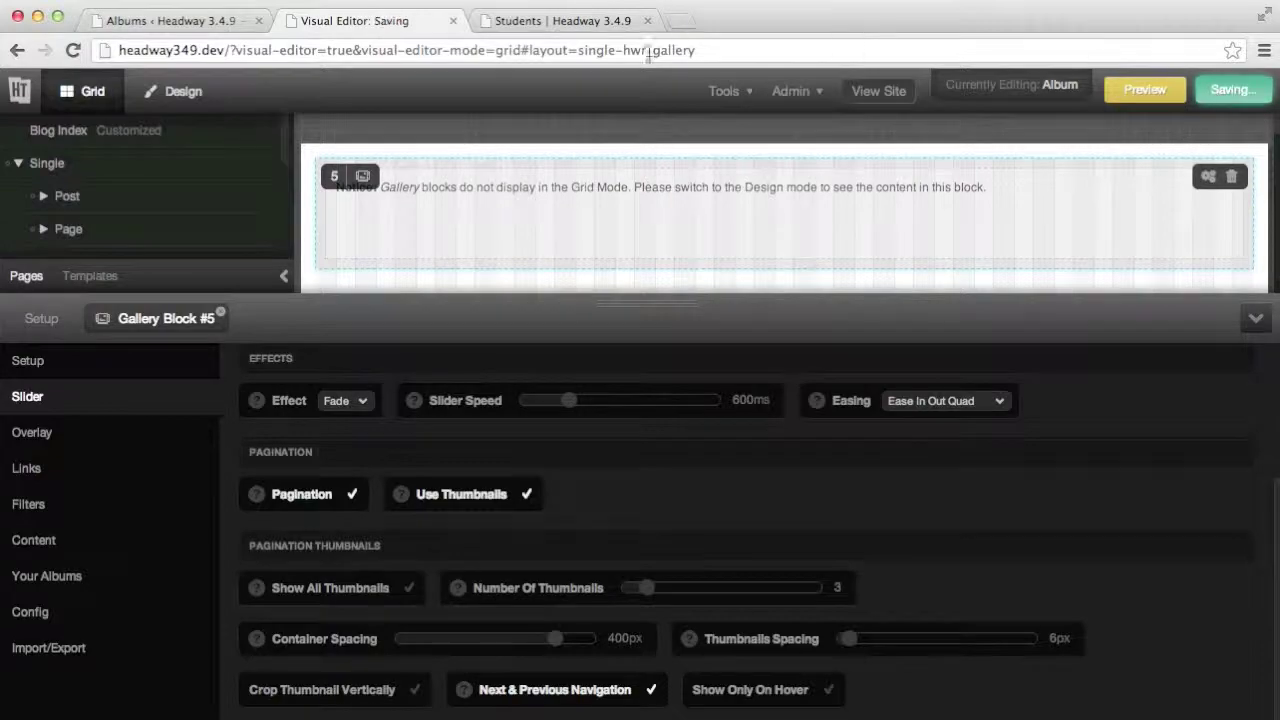
{"action": "left_click", "coordinate": [562, 20]}
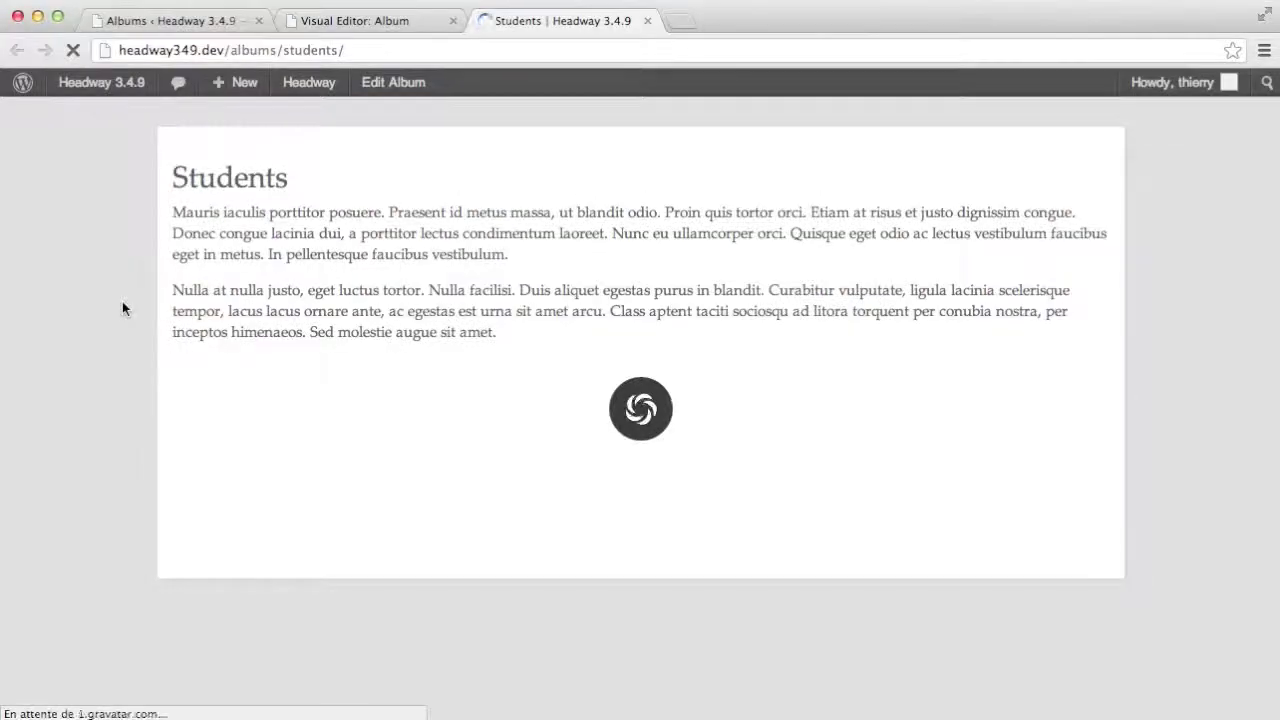
Test the 3-thumbnail carousel by moving it forward twice and back once.
{"action": "scroll", "coordinate": [122, 308], "scroll_direction": "down", "scroll_amount": 3}
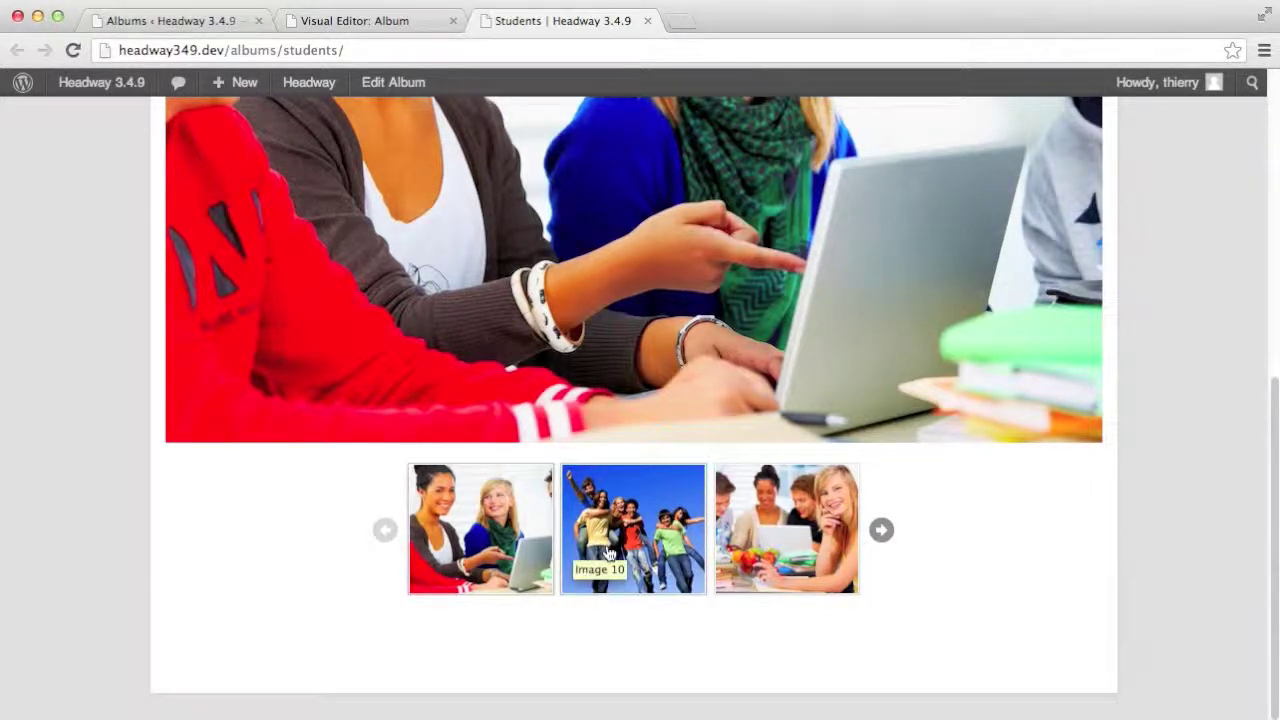
{"action": "left_click", "coordinate": [879, 531]}
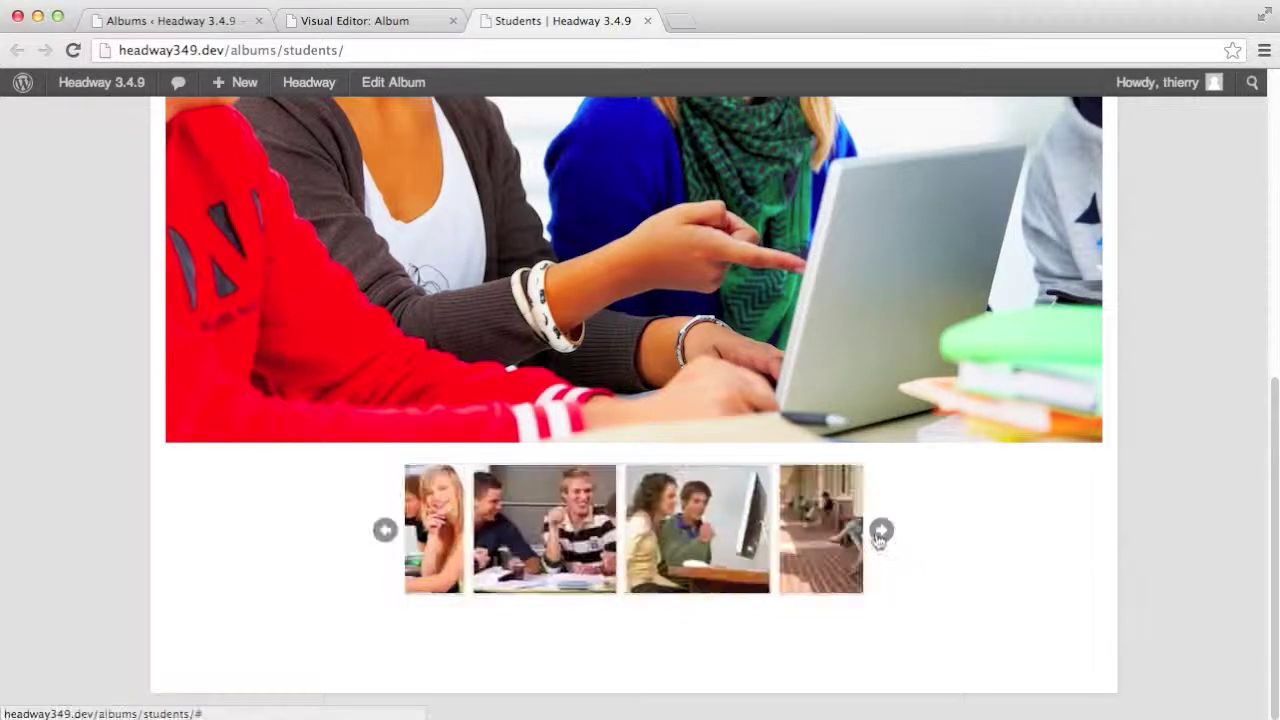
{"action": "left_click", "coordinate": [879, 535]}
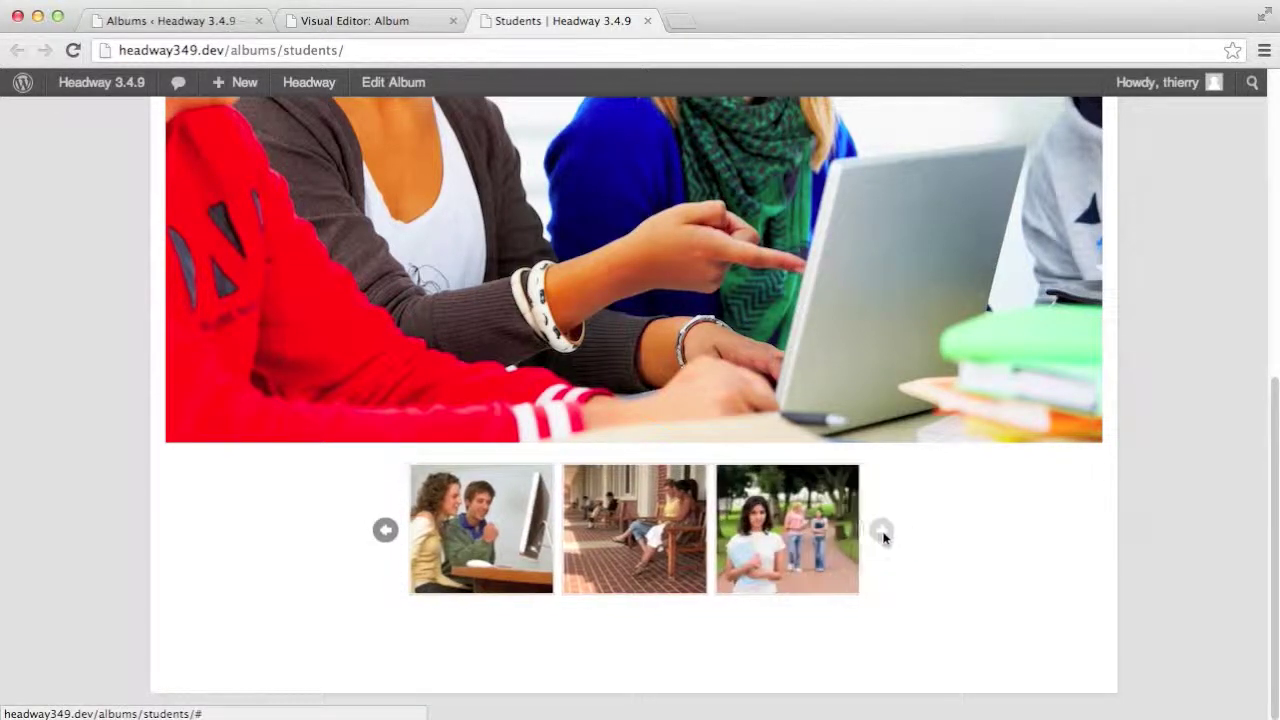
{"action": "left_click", "coordinate": [388, 536]}
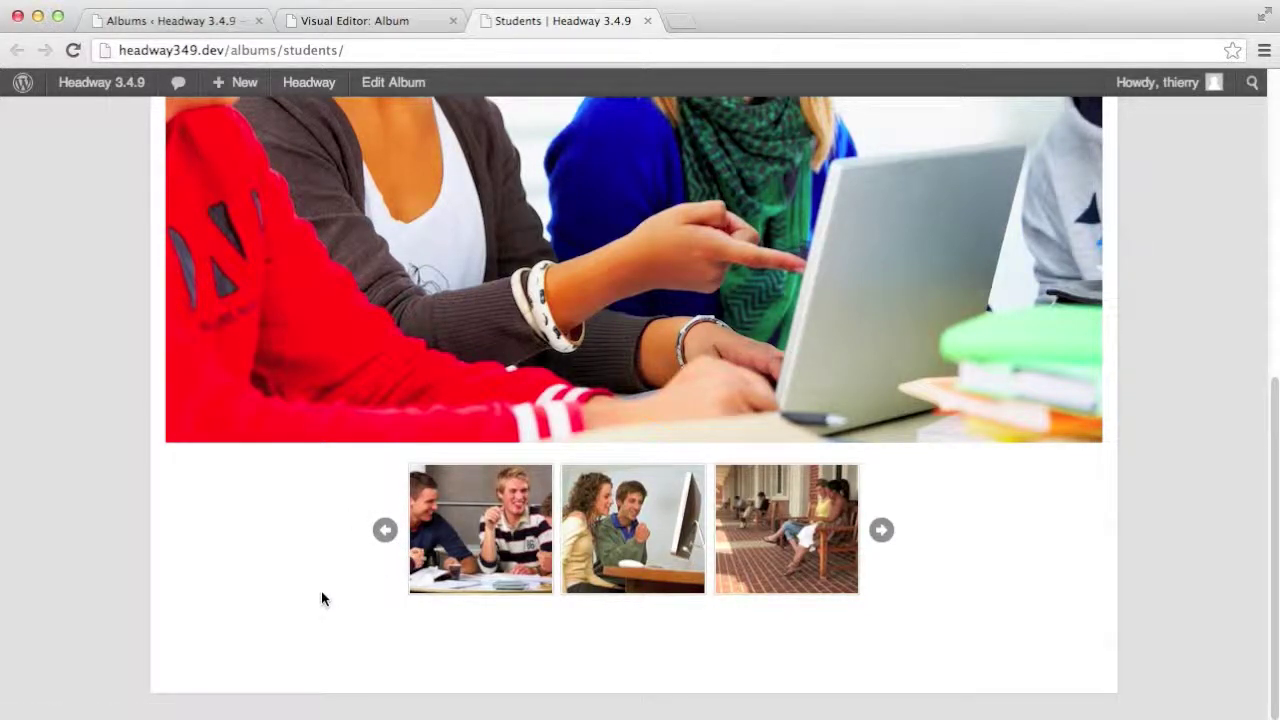
Step the main photo slider forward, back, and forward again with its arrows.
{"action": "scroll", "coordinate": [168, 450], "scroll_direction": "up", "scroll_amount": 5}
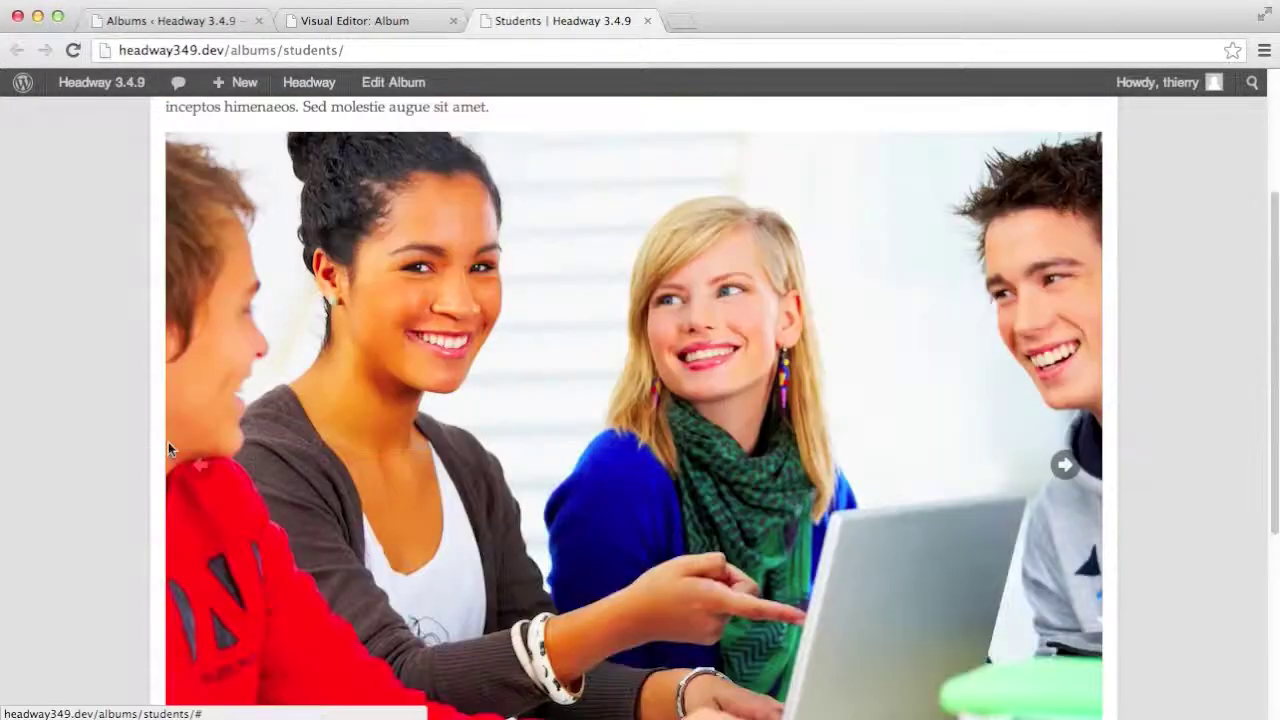
{"action": "left_click", "coordinate": [1066, 466]}
{"action": "left_click", "coordinate": [1066, 466]}
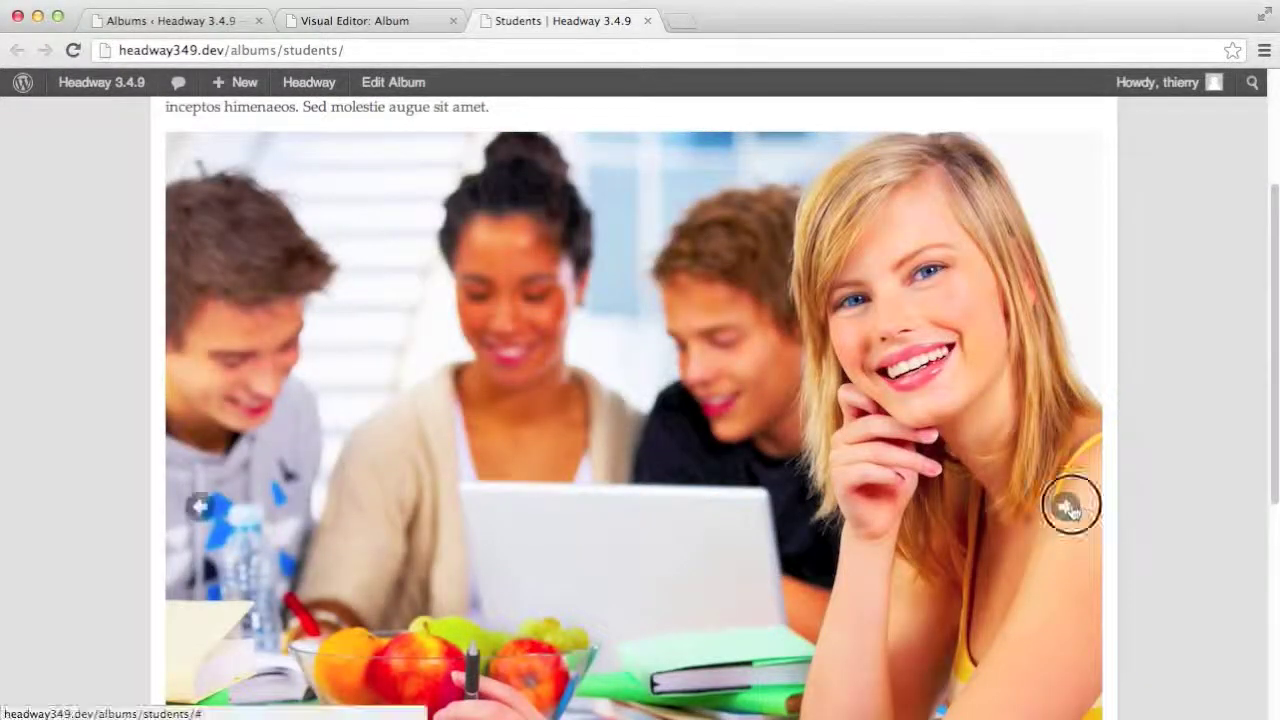
{"action": "left_click", "coordinate": [1068, 506]}
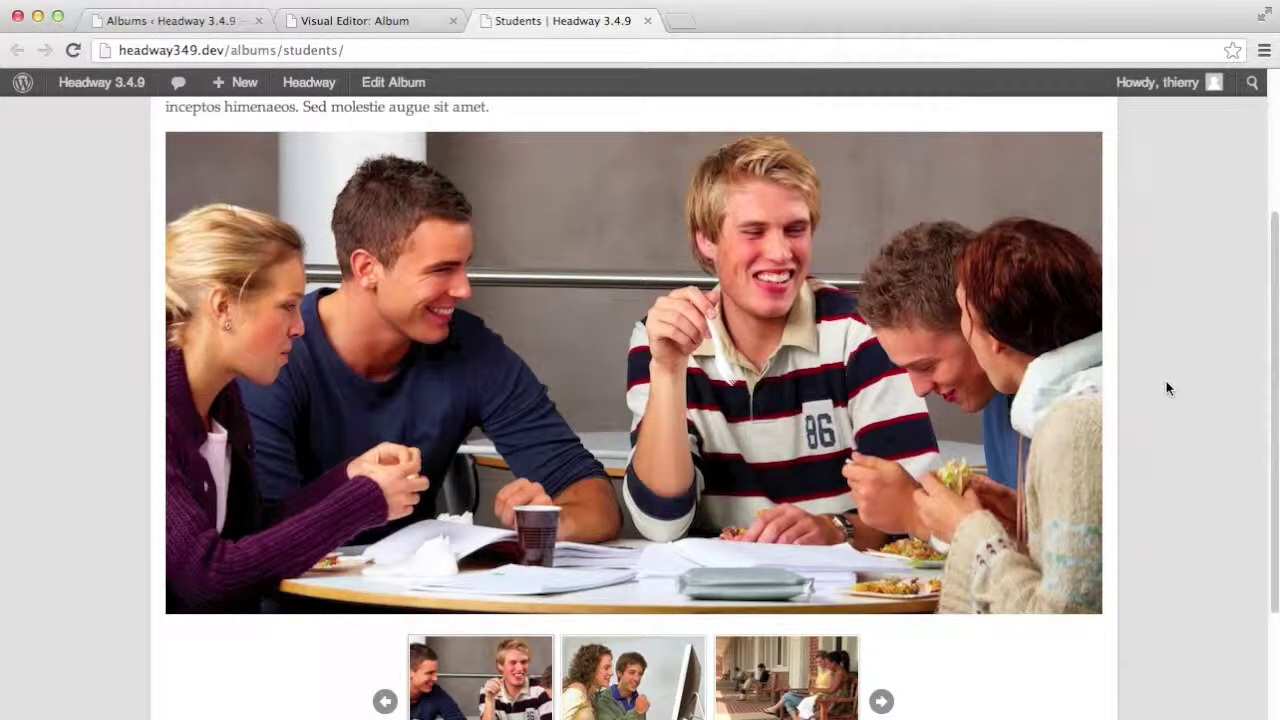
Set the gallery's Slider Height Method to Manual Crop.
{"action": "left_click", "coordinate": [352, 20]}
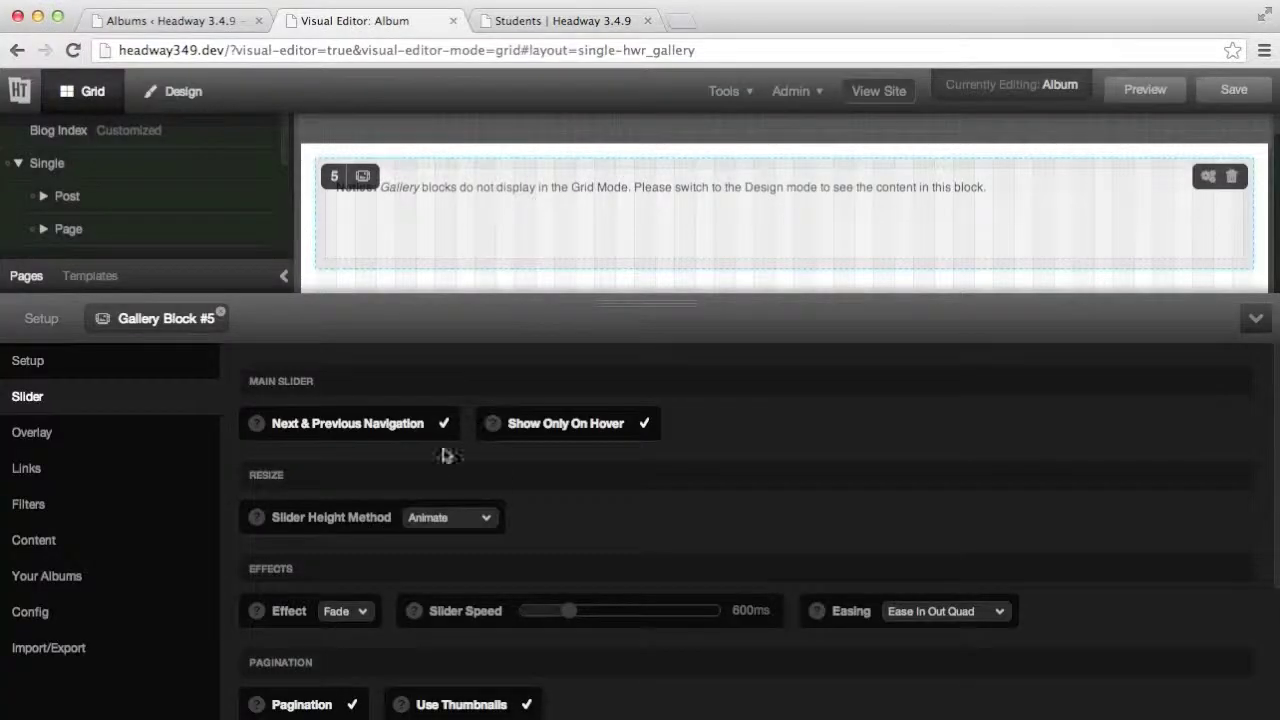
{"action": "left_click", "coordinate": [453, 520]}
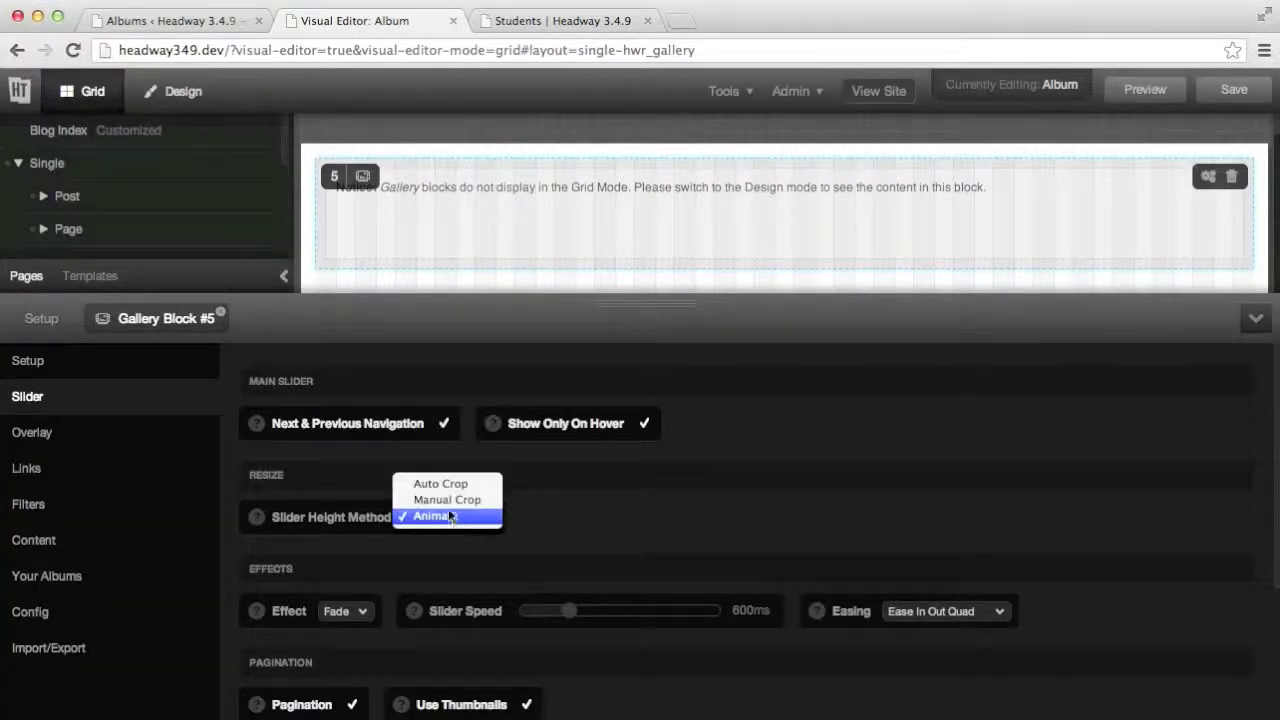
{"action": "left_click", "coordinate": [445, 499]}
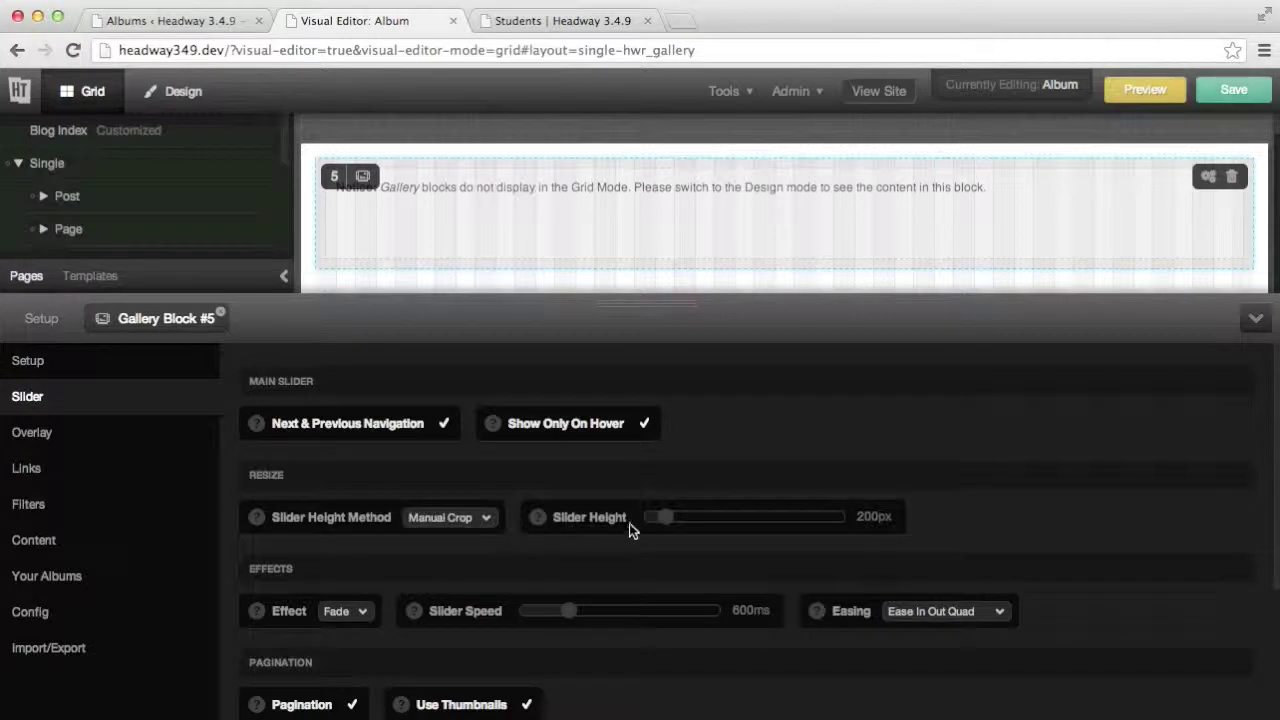
Enable Crop Thumbnail Vertically with a 30px Thumbnail Height and save.
{"action": "scroll", "coordinate": [714, 517], "scroll_direction": "down", "scroll_amount": 4}
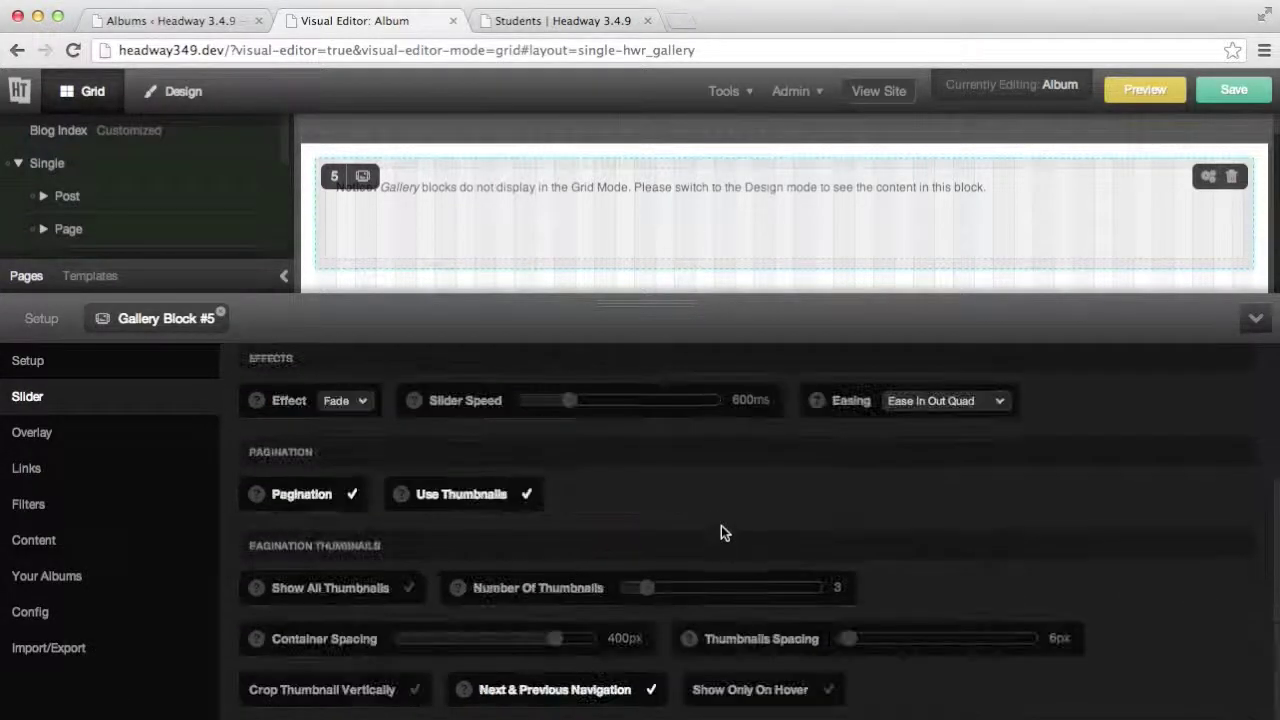
{"action": "left_click", "coordinate": [285, 700]}
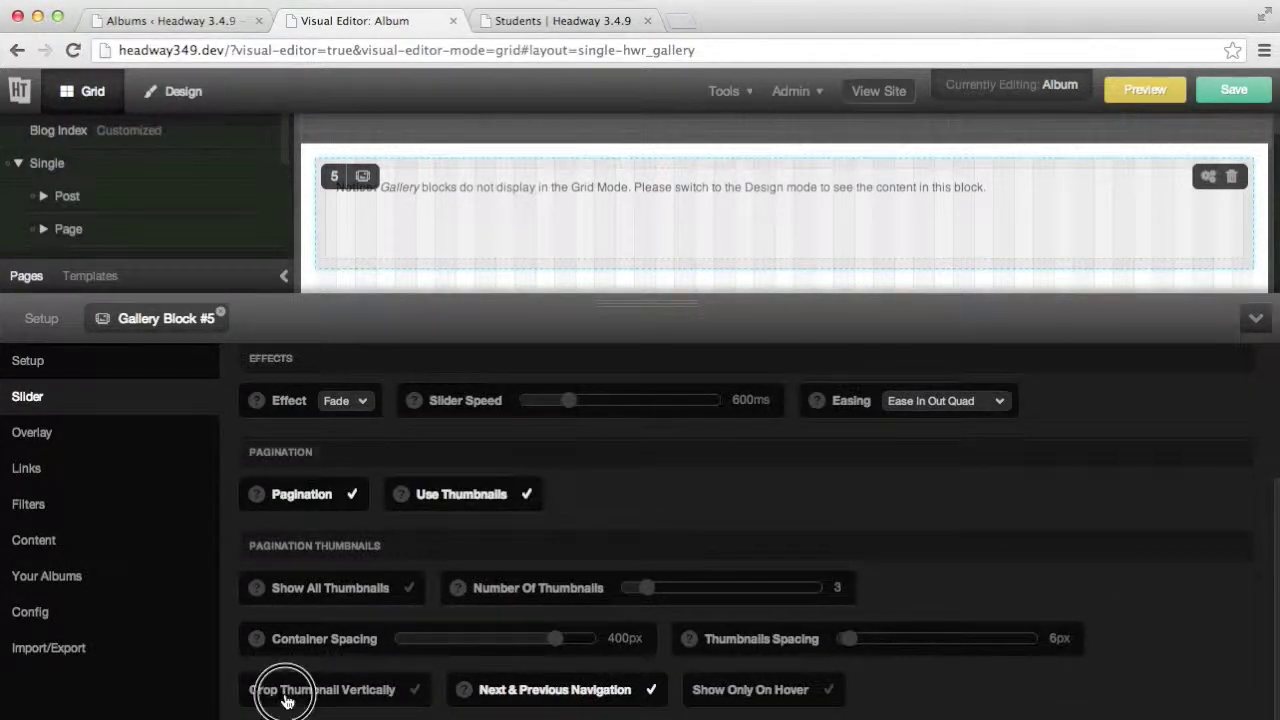
{"action": "left_click_drag", "start_coordinate": [591, 698], "coordinate": [584, 697]}
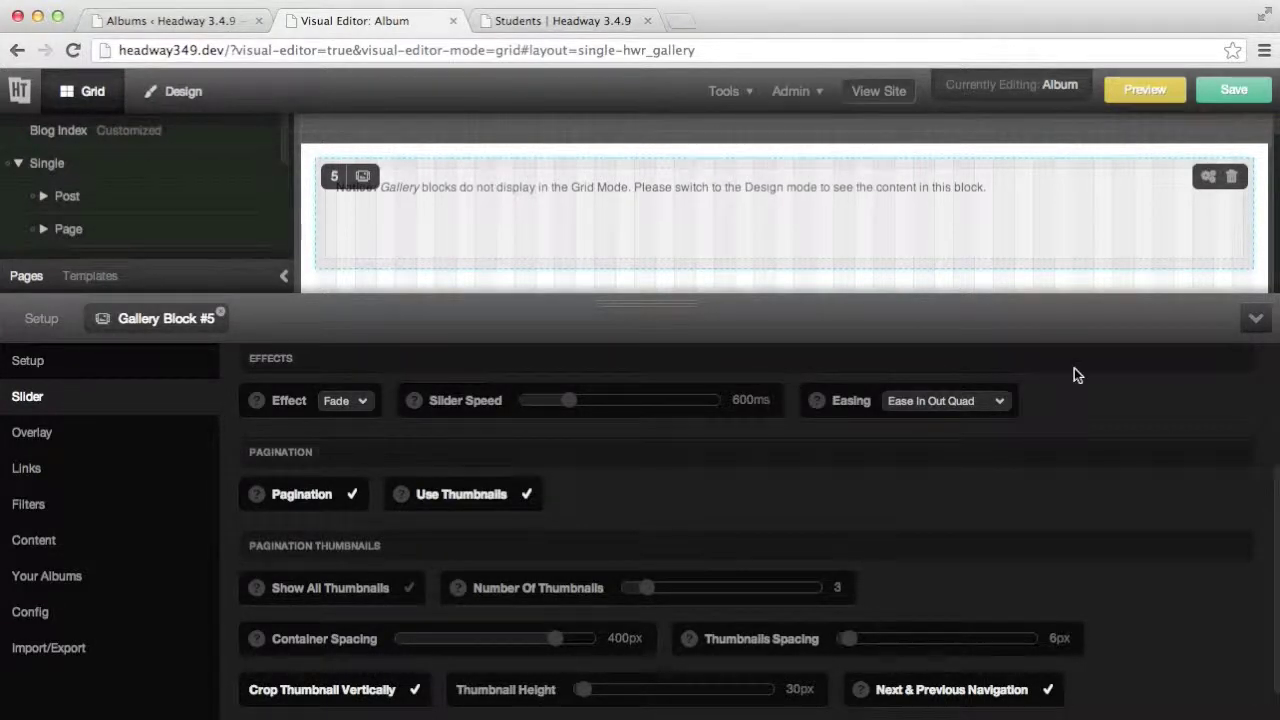
{"action": "left_click", "coordinate": [1226, 100]}
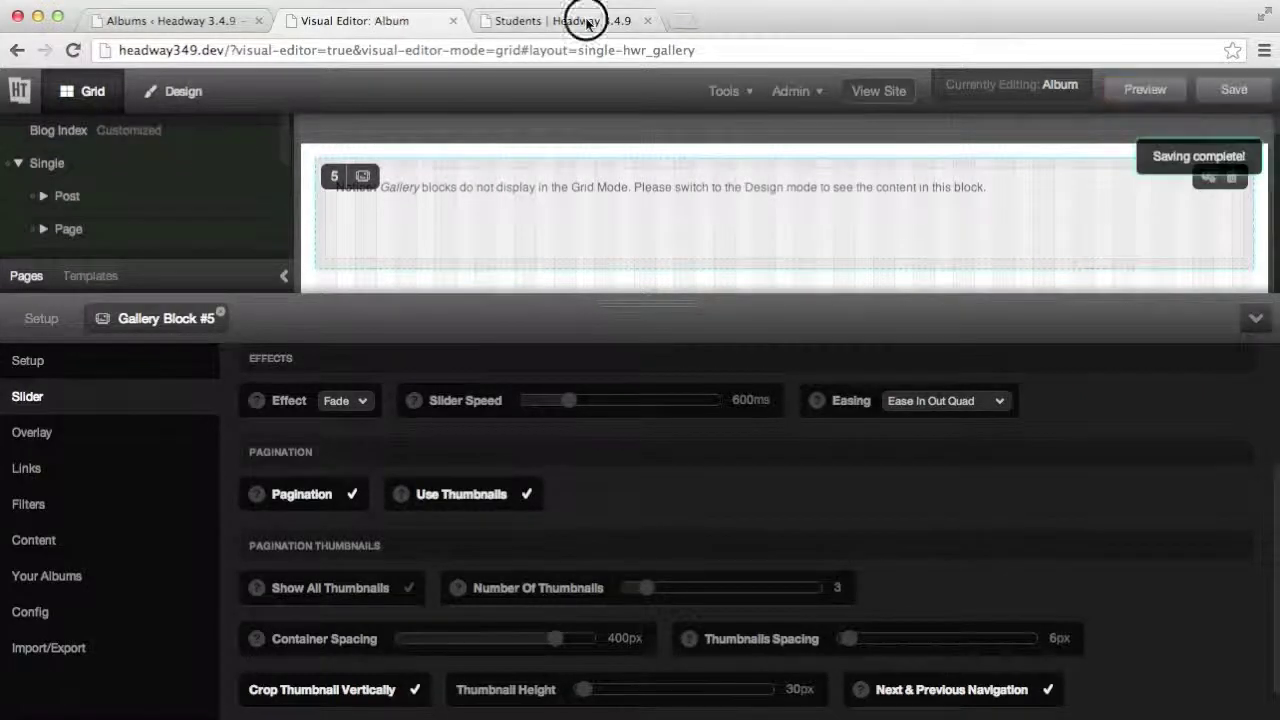
{"action": "left_click", "coordinate": [584, 20]}
Reload the Students page and test the jumping-kids and third thumbnails plus the carousel arrows.
{"action": "key", "text": "super+r"}
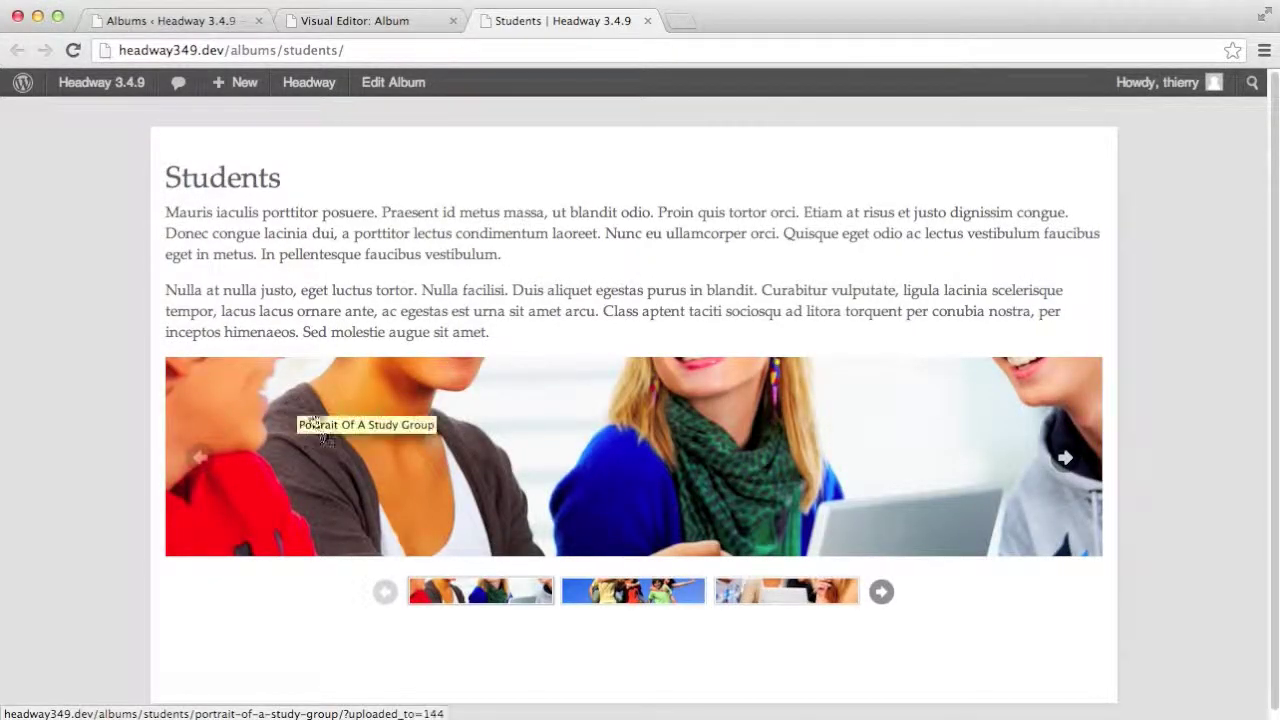
{"action": "left_click", "coordinate": [585, 592]}
{"action": "left_click", "coordinate": [786, 591]}
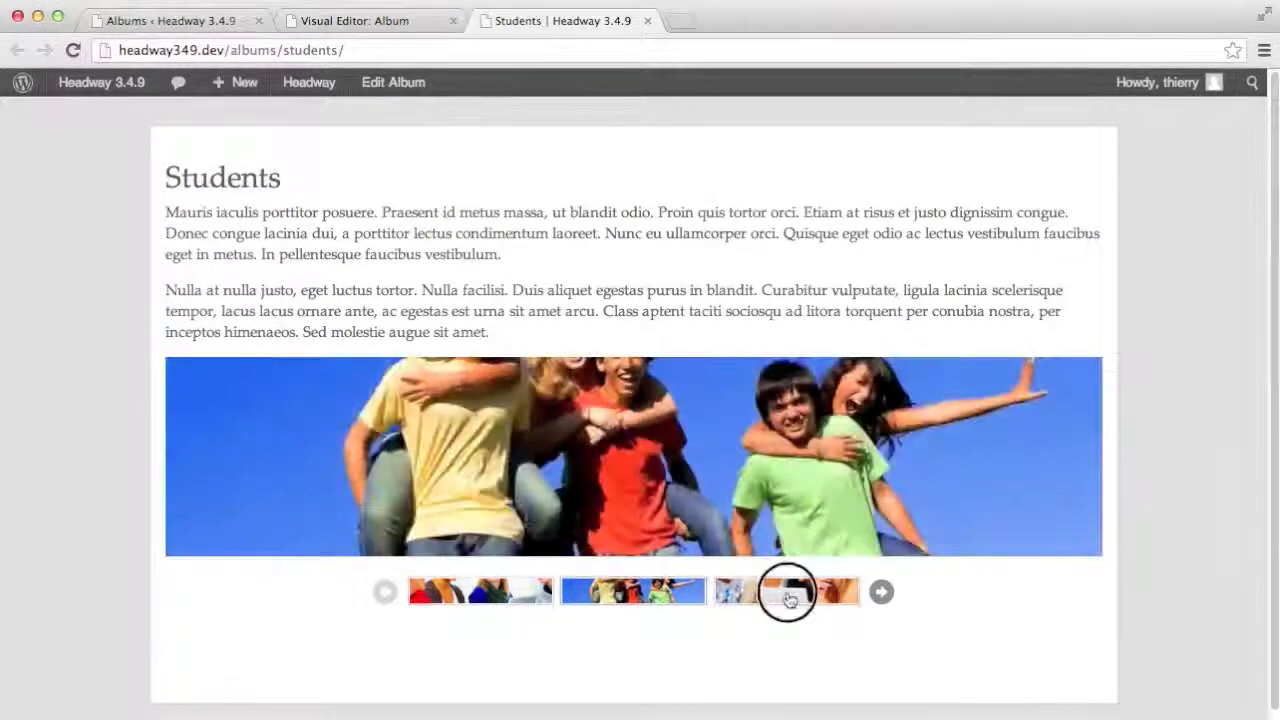
{"action": "left_click", "coordinate": [880, 592]}
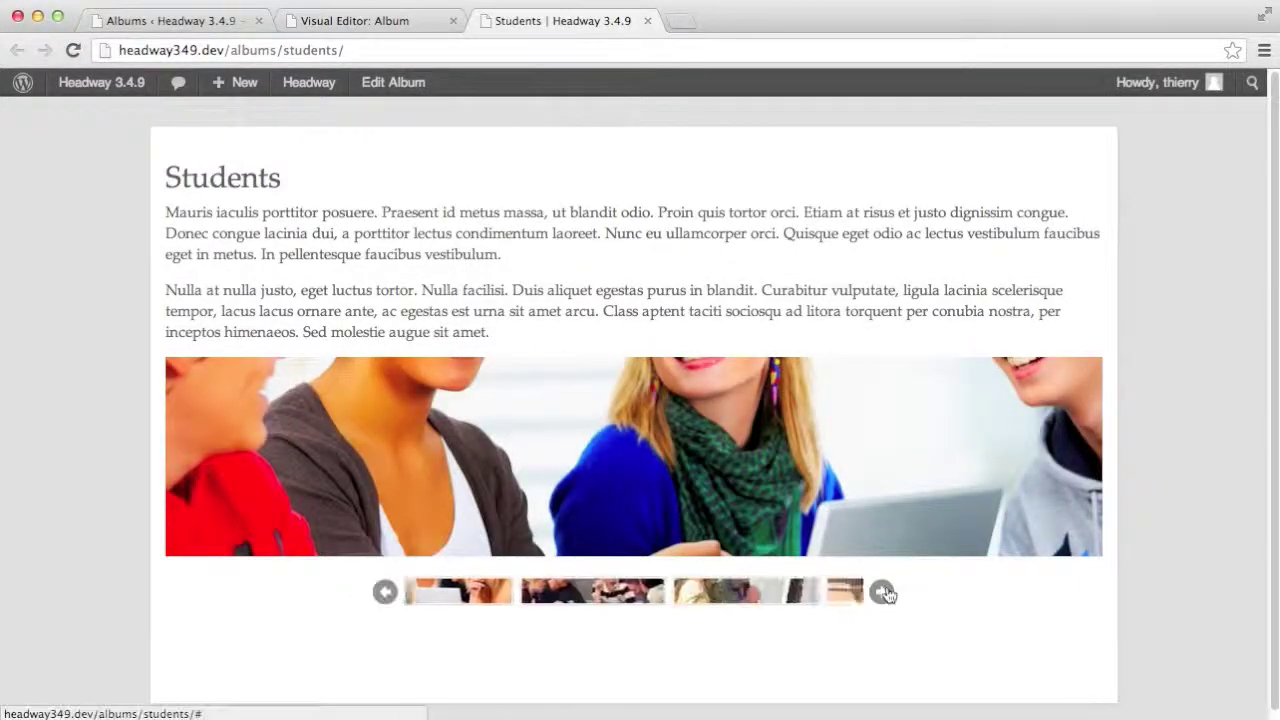
{"action": "left_click", "coordinate": [887, 593]}
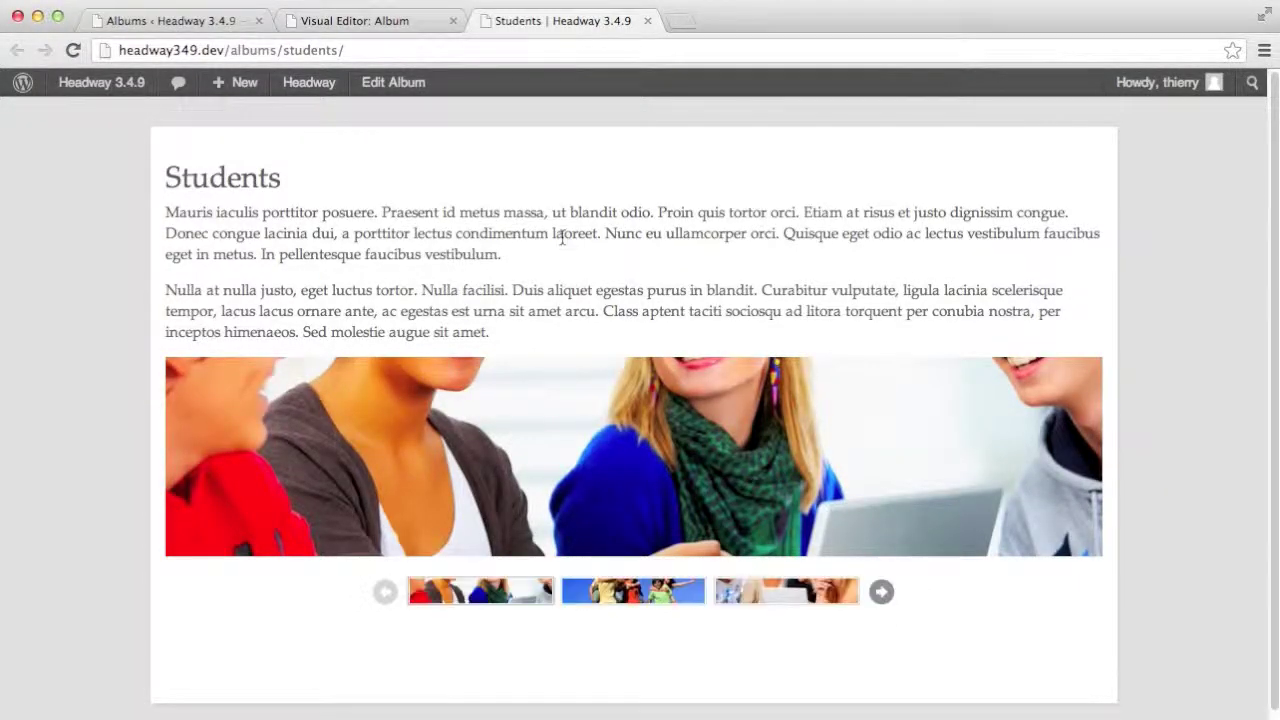
Uncheck Crop Thumbnail Vertically, save, and return to the Students page.
{"action": "left_click", "coordinate": [357, 21]}
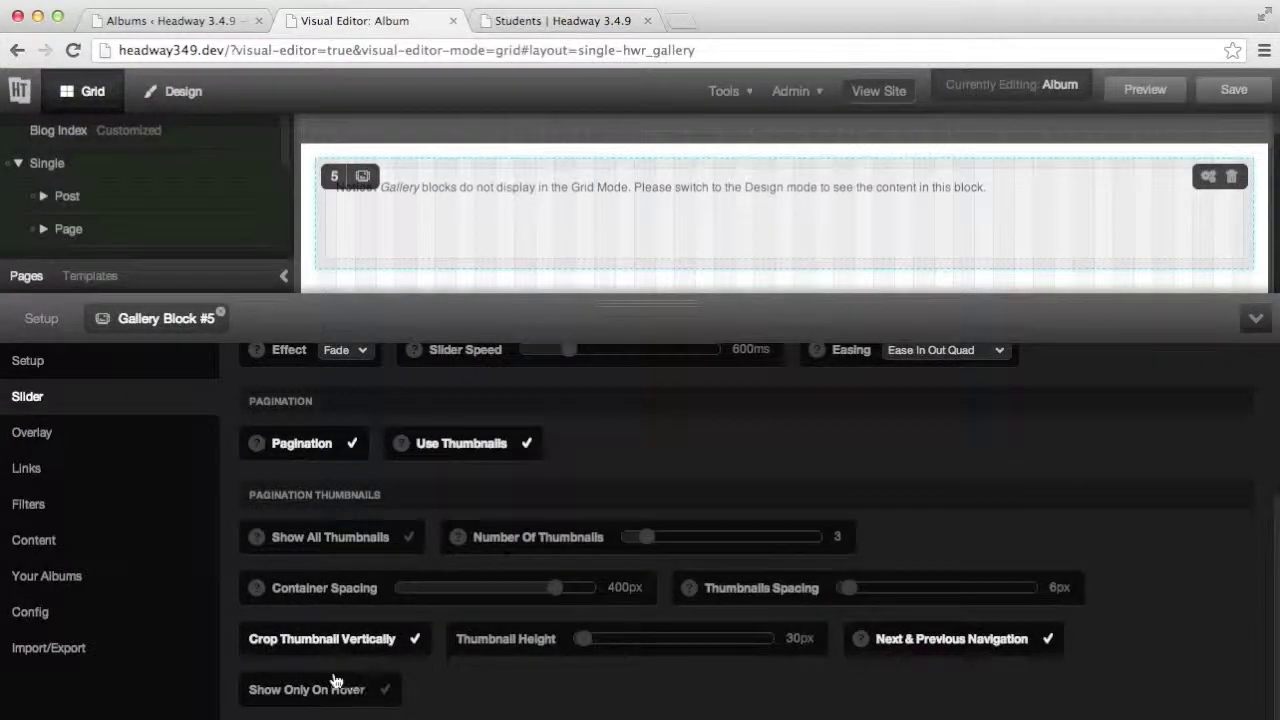
{"action": "left_click", "coordinate": [353, 648]}
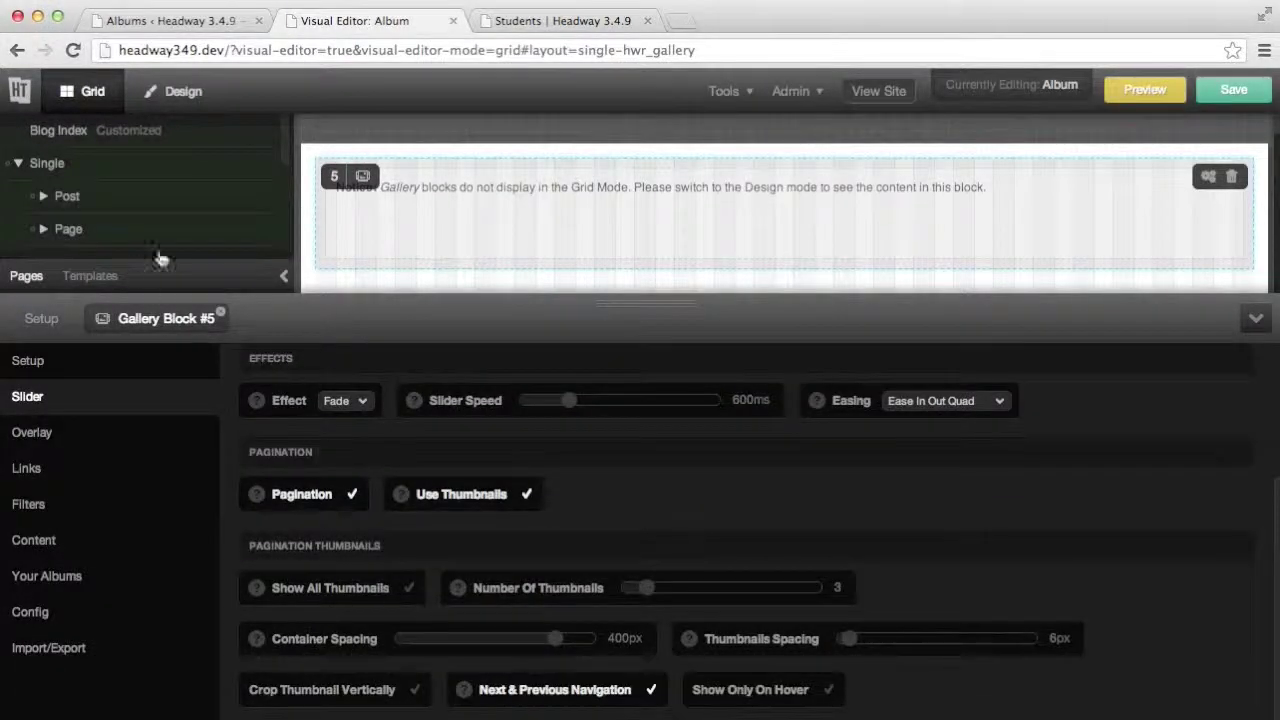
{"action": "left_click", "coordinate": [1234, 91]}
{"action": "left_click", "coordinate": [598, 20]}
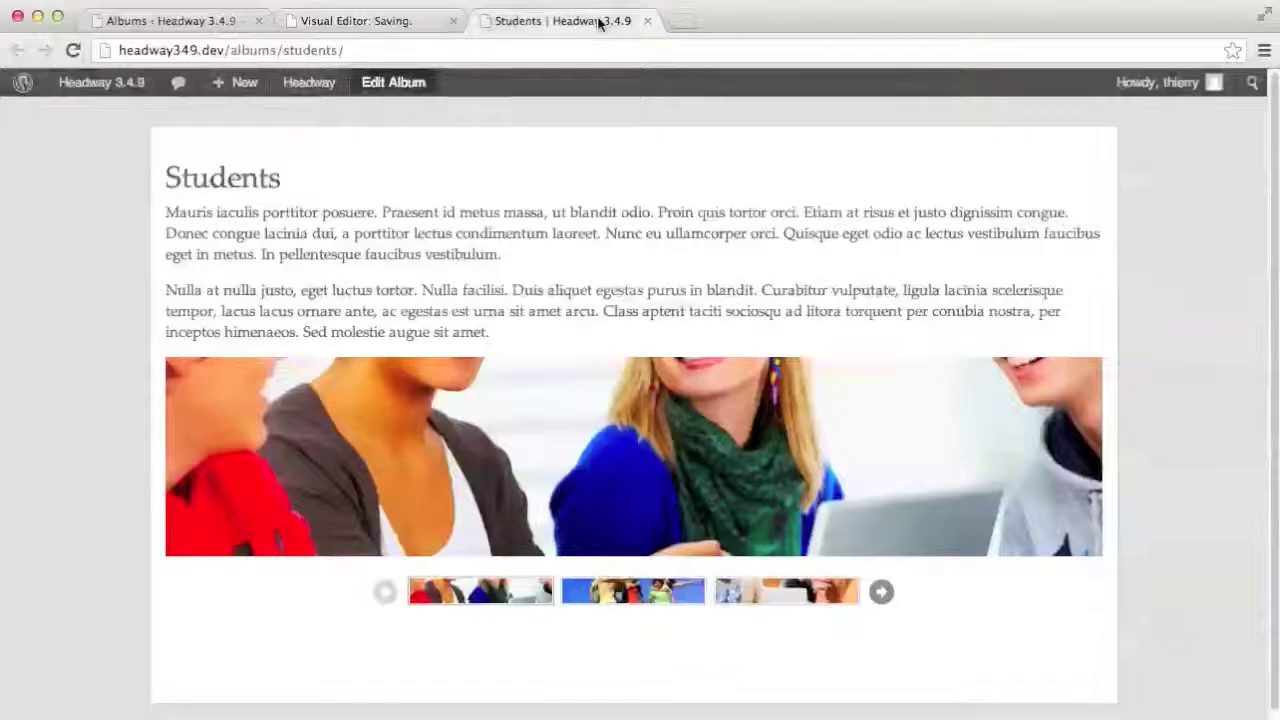